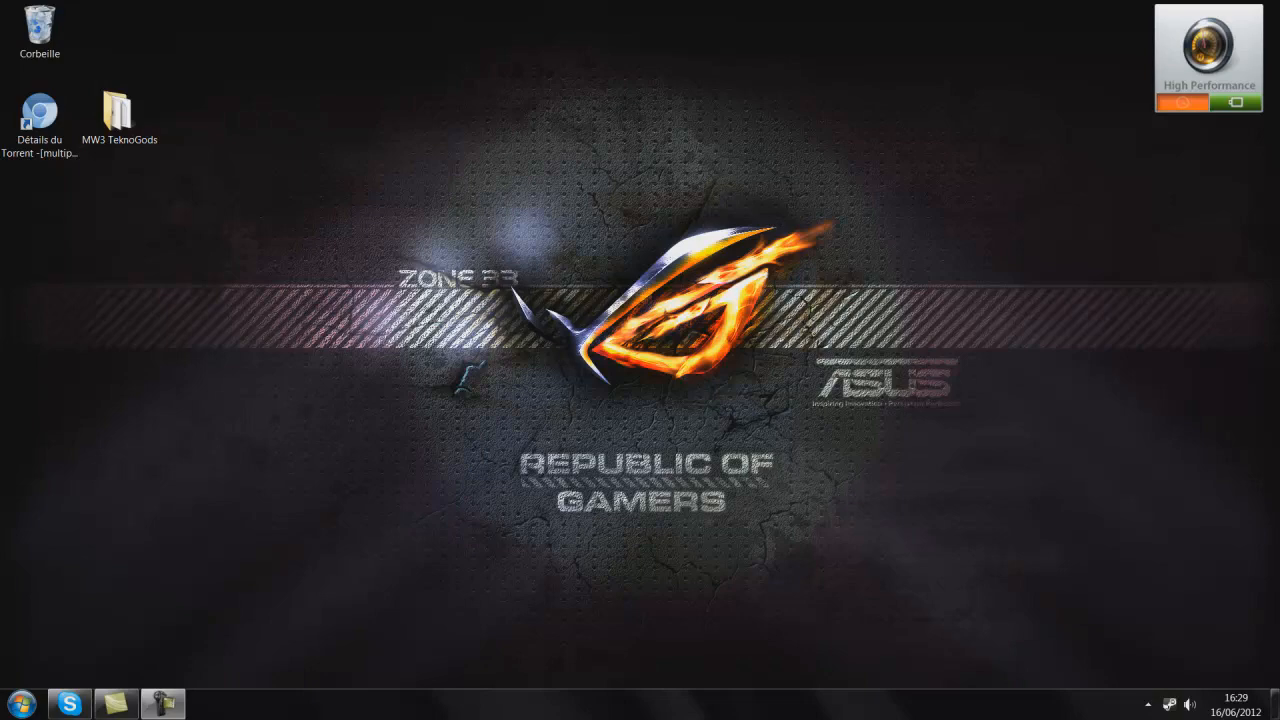
# Open Chromium, search Google for "teknogods" and open the TeknoGods website from the results
pyautogui.click(22, 704)
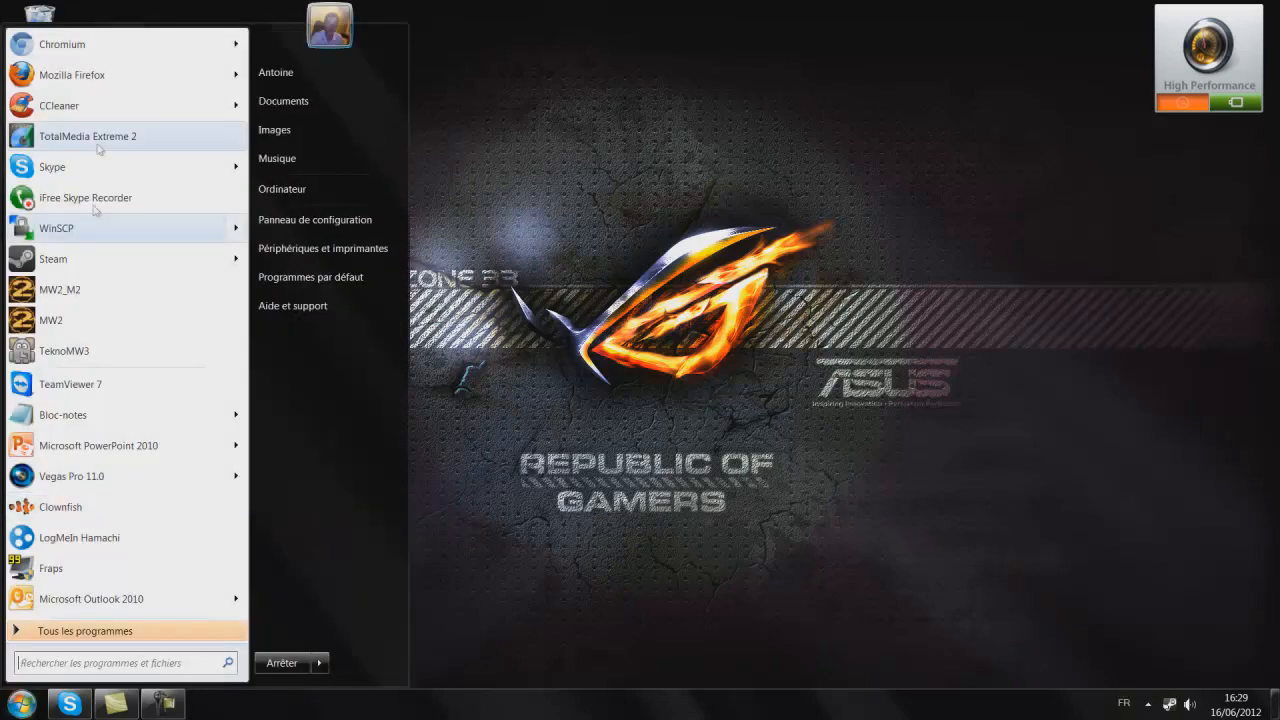
pyautogui.click(97, 46)
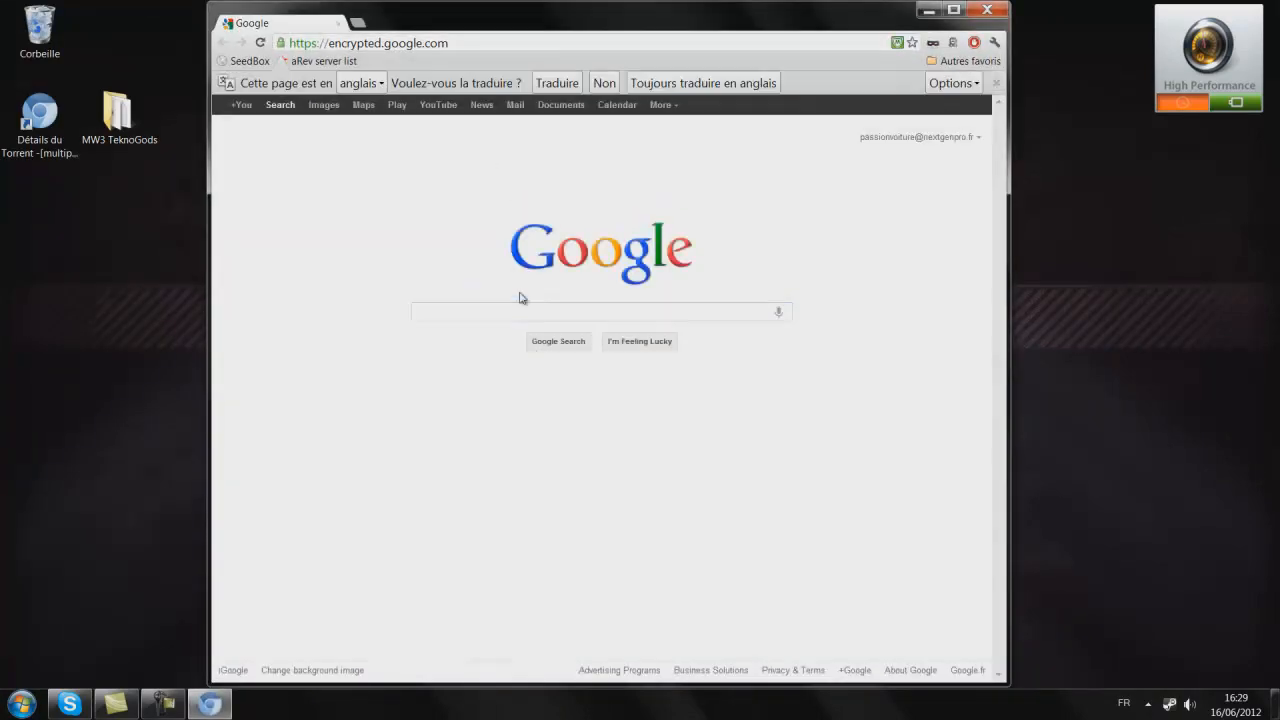
pyautogui.write('tekno')
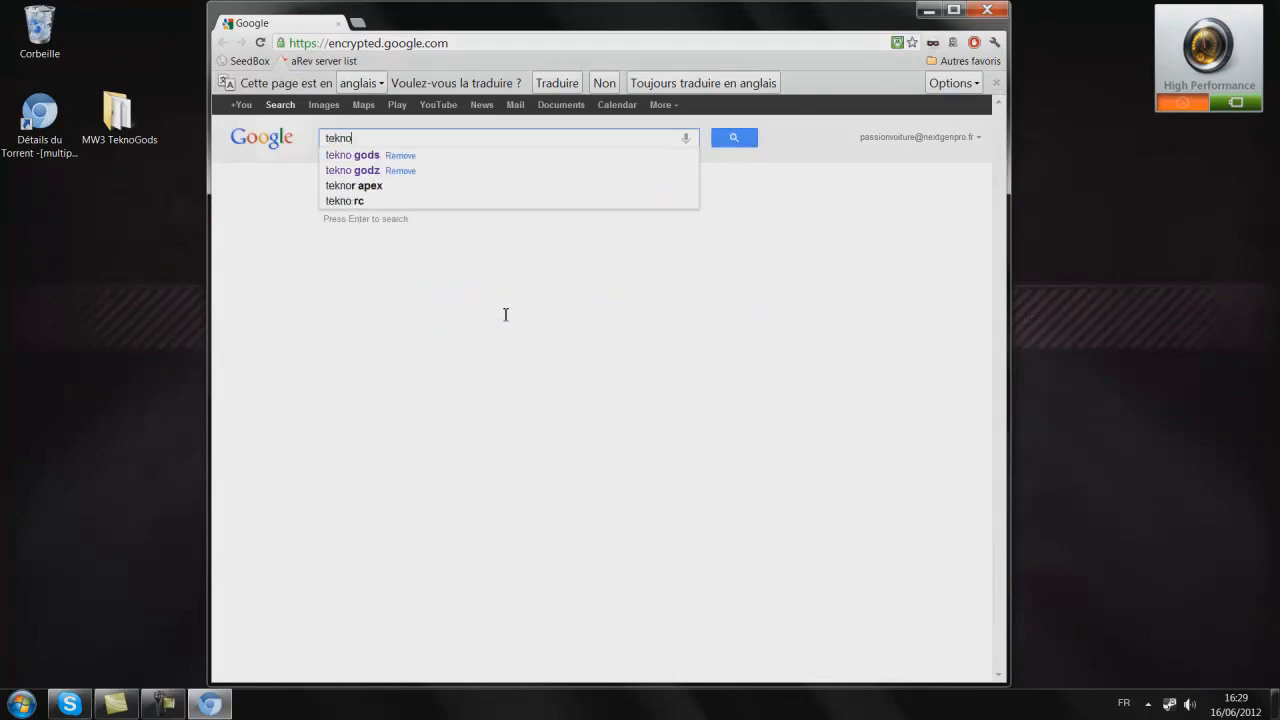
pyautogui.write('gods')
pyautogui.press('Return')
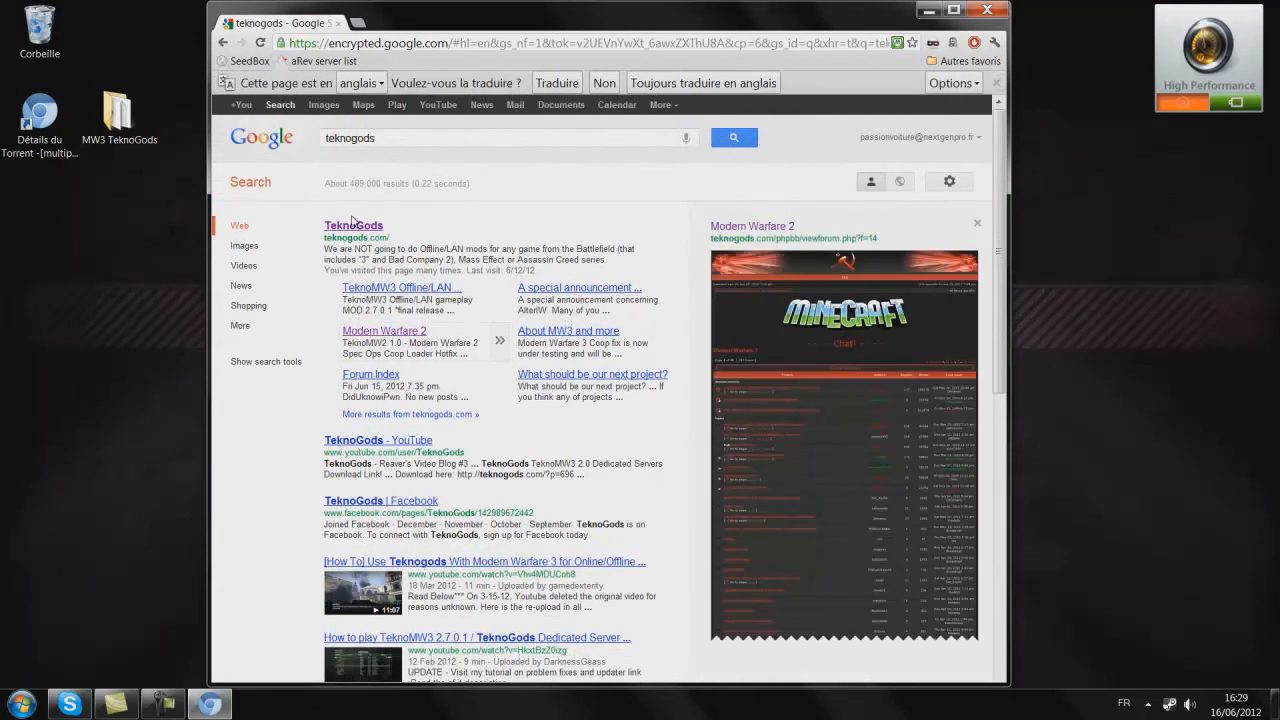
pyautogui.click(358, 230)
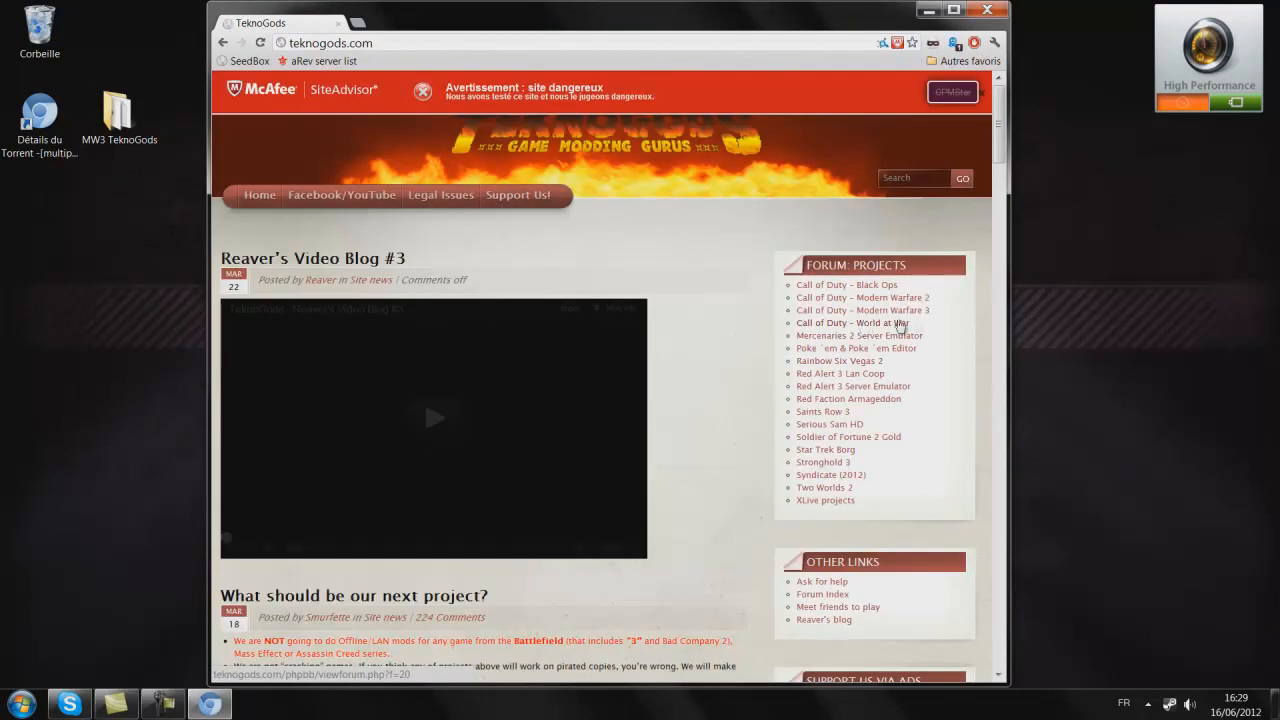
# Look through the TeknoGods home page down to its footer and return to the forum project list
pyautogui.scroll(-1, 948, 405)
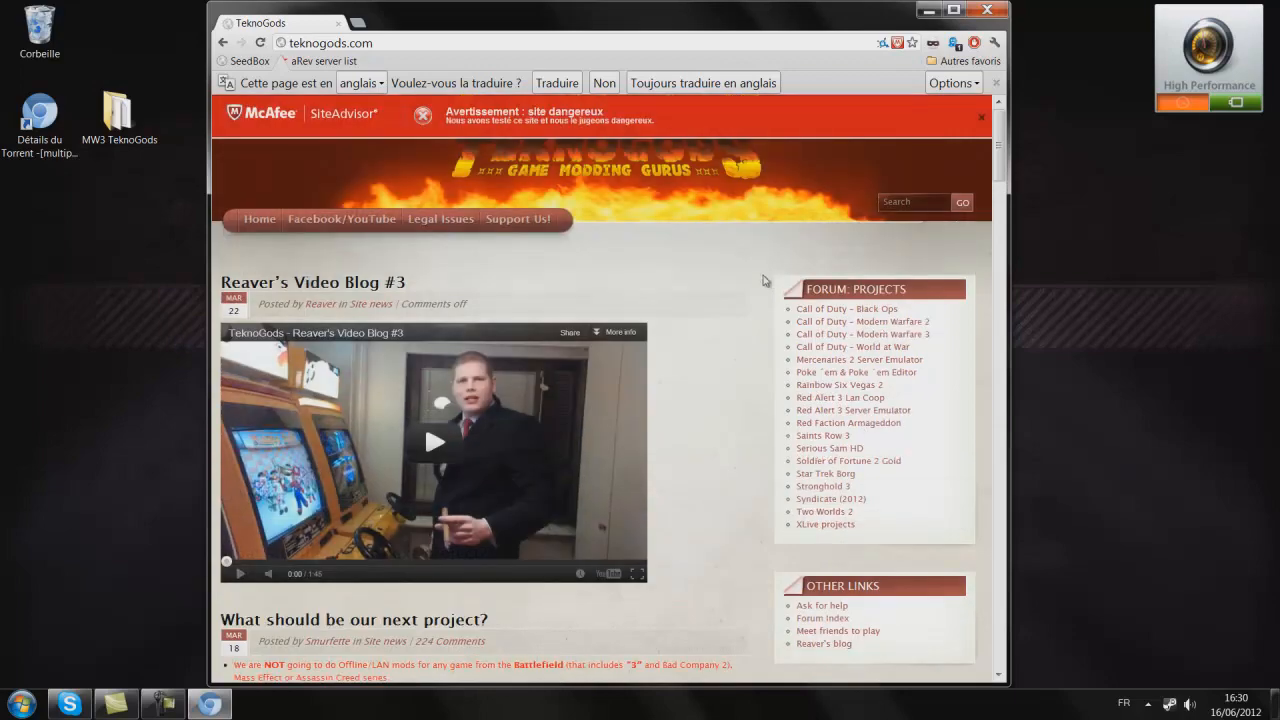
pyautogui.scroll(-20, 828, 277)
pyautogui.scroll(-6, 905, 360)
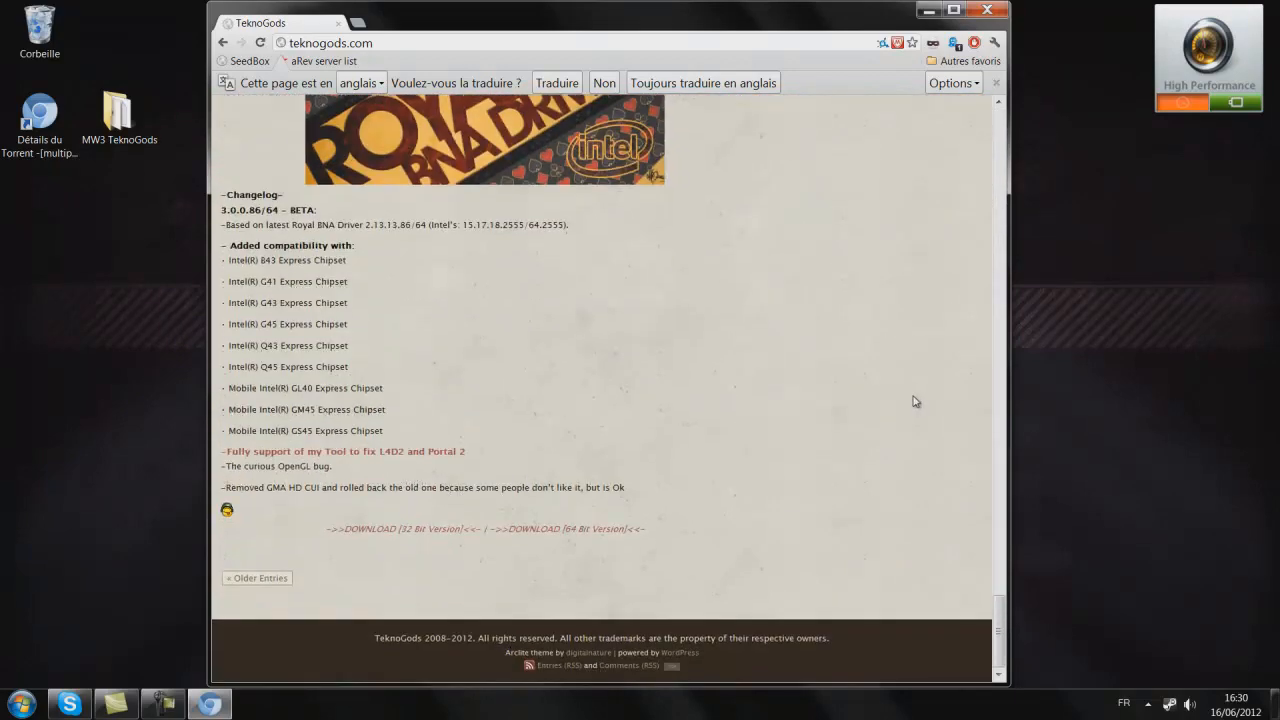
pyautogui.moveTo(425, 638); pyautogui.dragTo(473, 638)
pyautogui.click(838, 562)
pyautogui.moveTo(1000, 632); pyautogui.dragTo(999, 142)
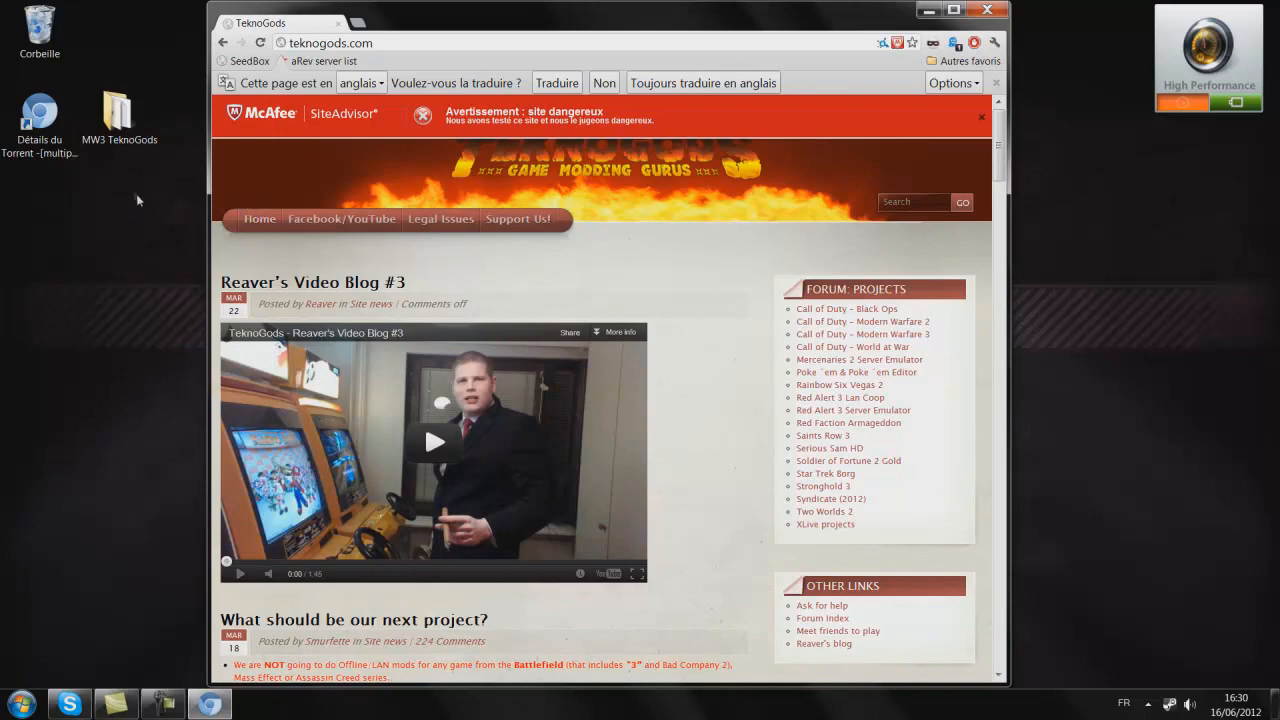
# Open the Modern Warfare 3 1.4.382 torrent details from the desktop shortcut and go to the page's download section
pyautogui.click(44, 113)
pyautogui.doubleClick(44, 113)
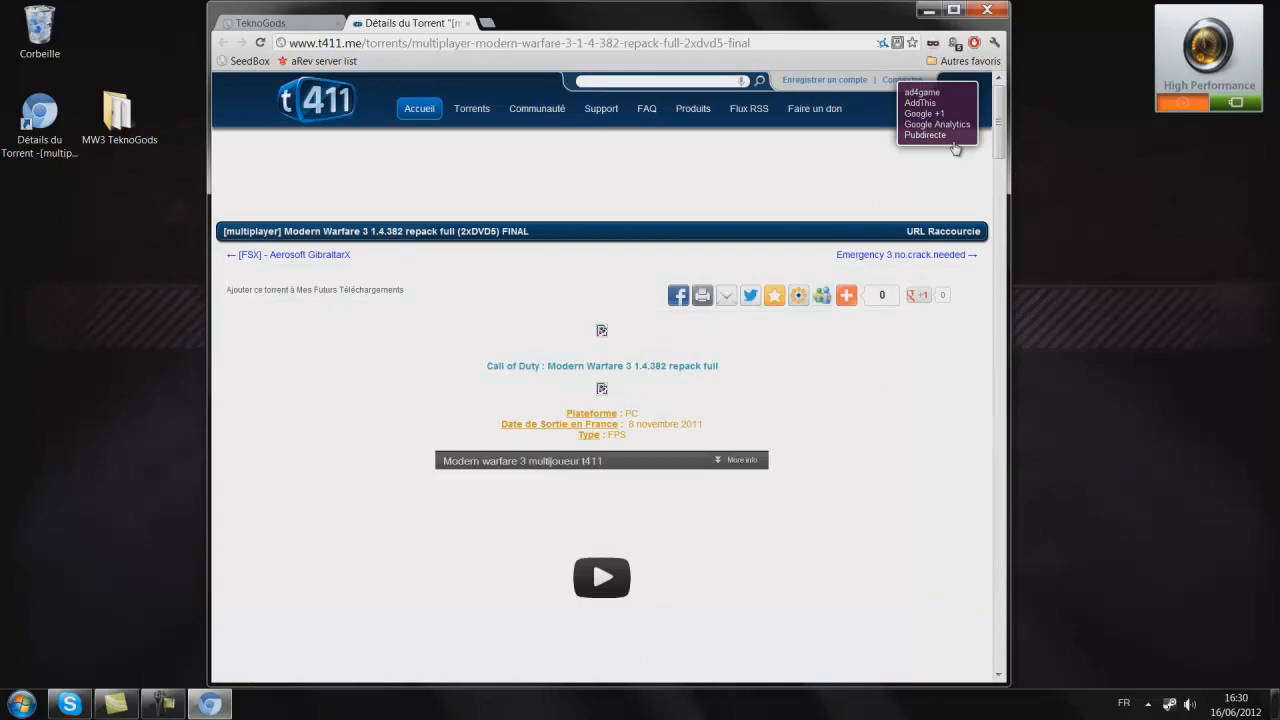
pyautogui.moveTo(1001, 123); pyautogui.dragTo(1032, 127)
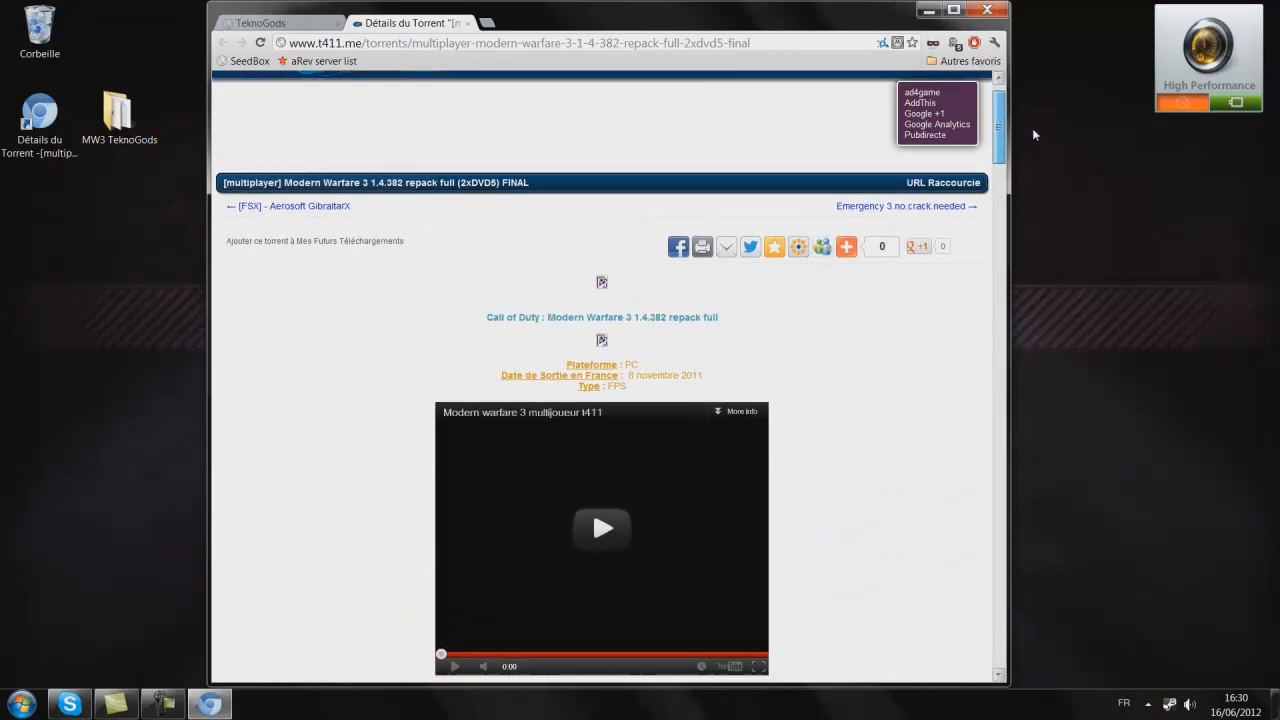
pyautogui.moveTo(1032, 128); pyautogui.dragTo(1035, 343)
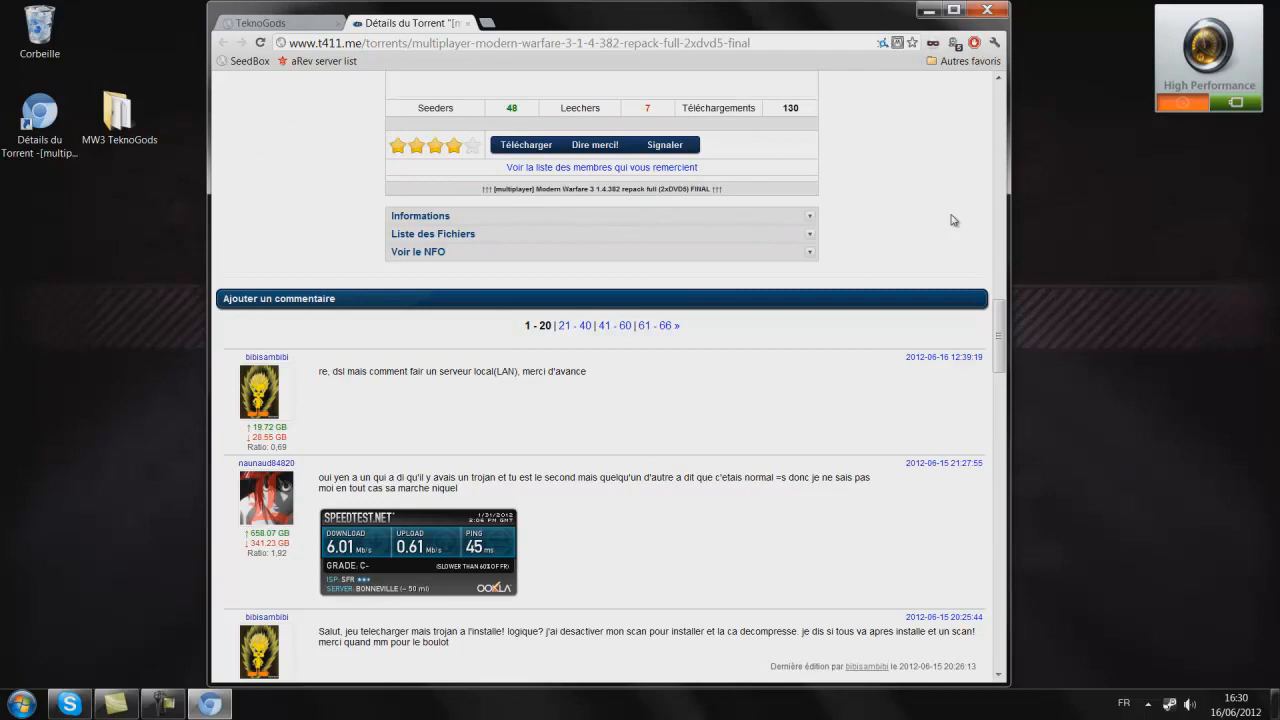
# Open TeknoMW3_readme.txt from the #JIMBO subfolder of the MW3 TeknoGods folder on the desktop
pyautogui.doubleClick(117, 112)
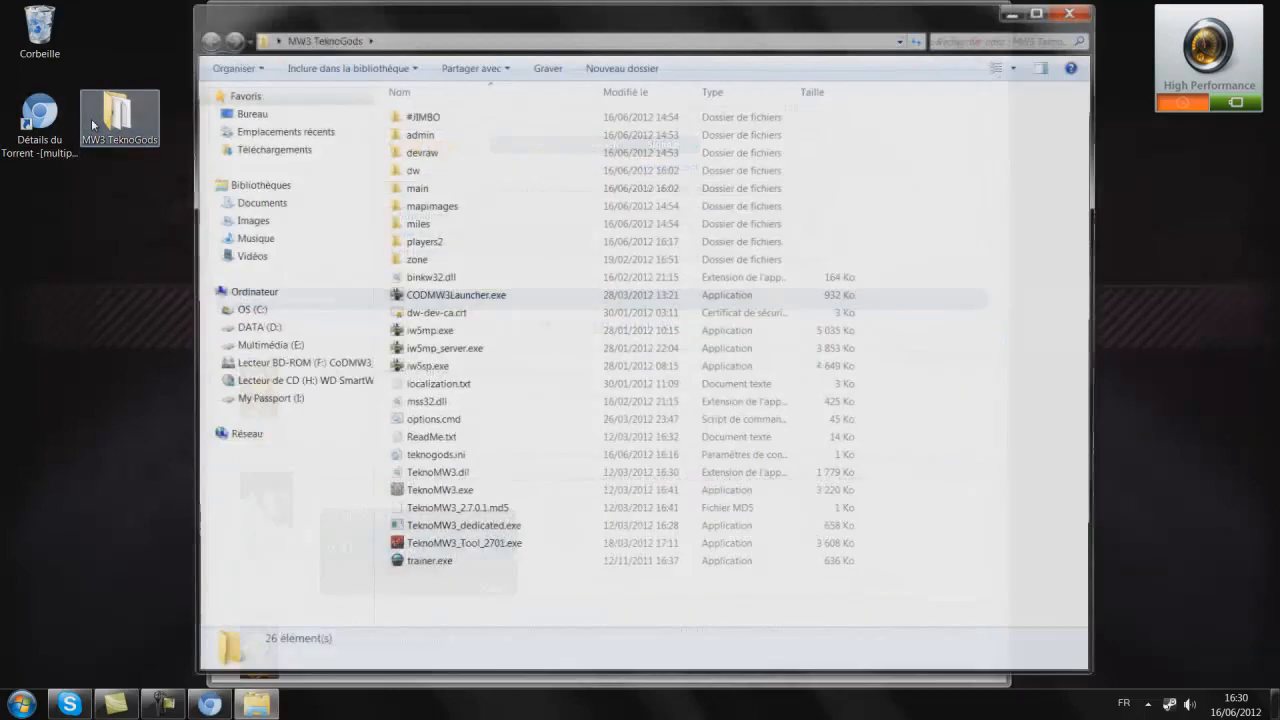
pyautogui.click(455, 117)
pyautogui.doubleClick(455, 117)
pyautogui.click(488, 134)
pyautogui.click(483, 188)
pyautogui.click(490, 205)
pyautogui.doubleClick(490, 205)
# Read through the readme's requirements, setup, usage and notes sections, and close the file
pyautogui.scroll(-12, 700, 370)
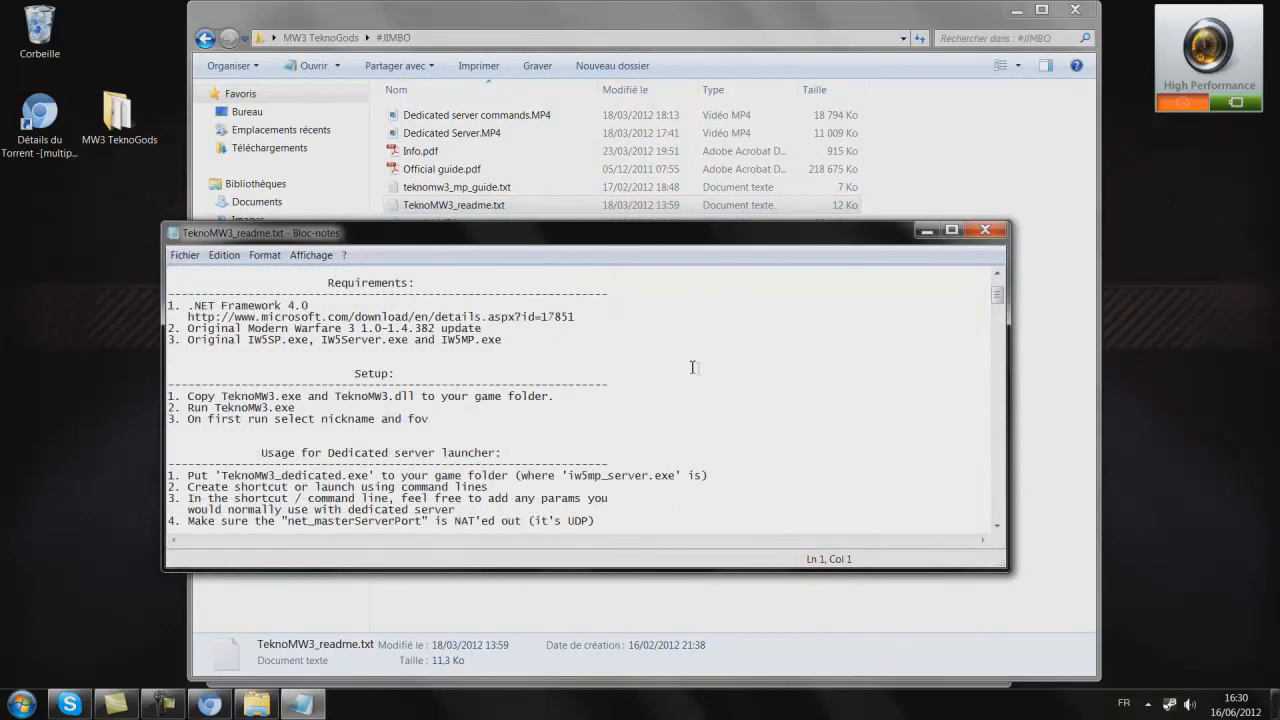
pyautogui.scroll(-15, 734, 385)
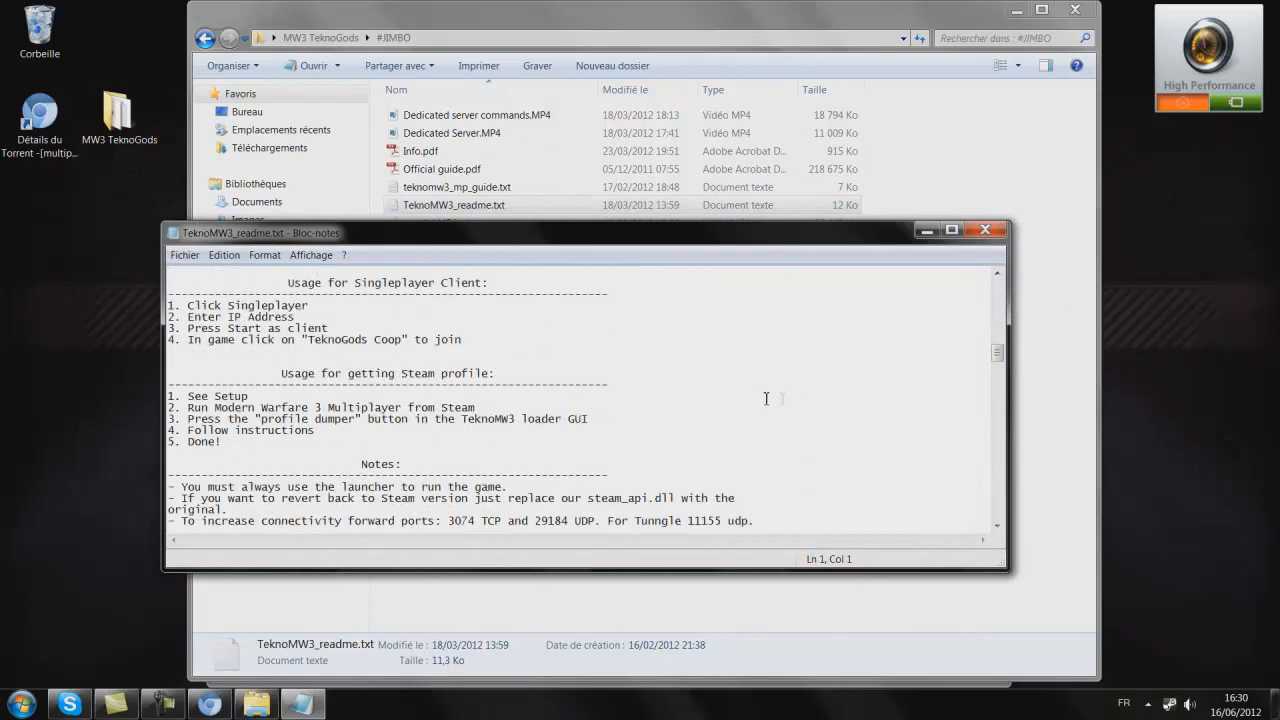
pyautogui.scroll(-15, 969, 356)
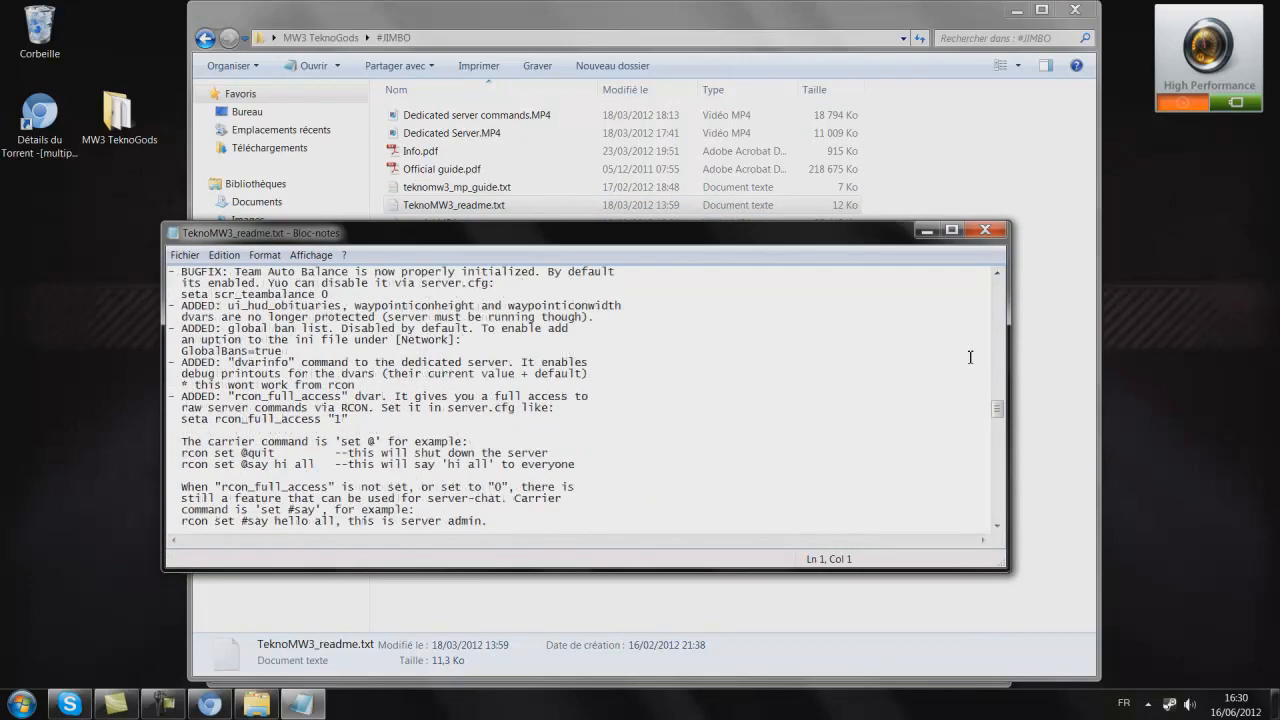
pyautogui.click(985, 230)
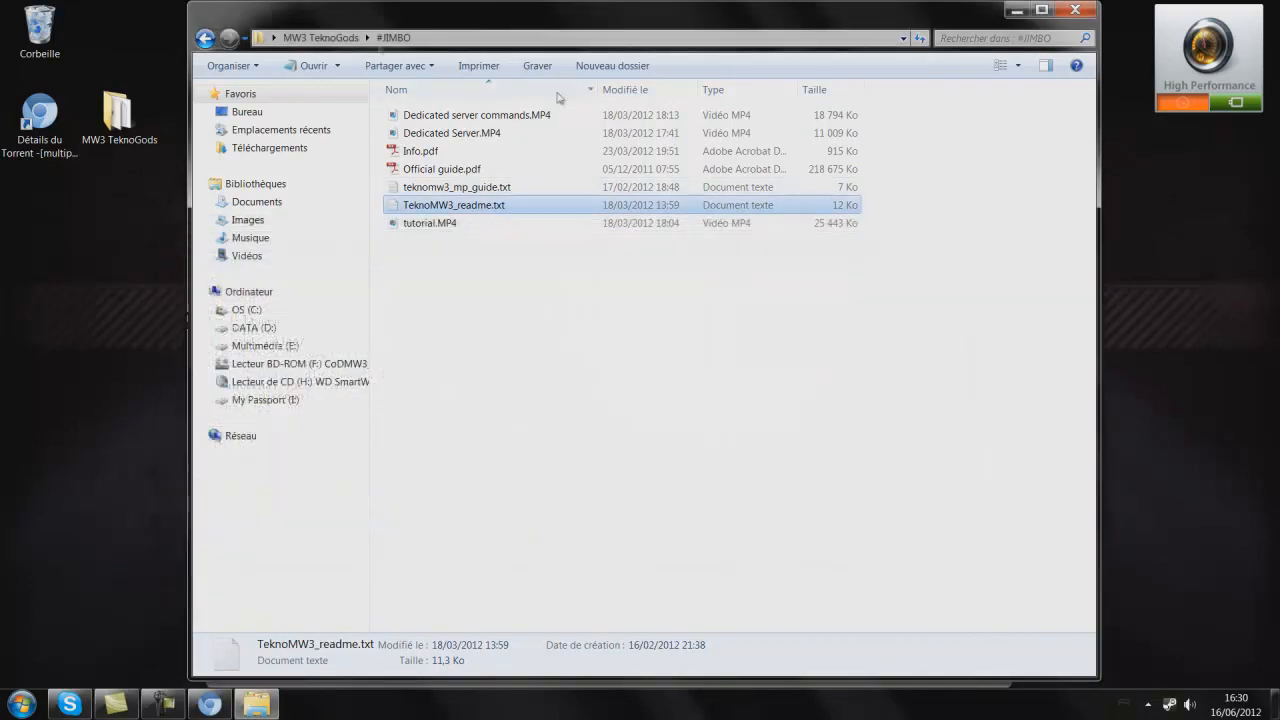
# Go back to the MW3 TeknoGods folder, examine its files and subfolders, and close the window
pyautogui.click(204, 39)
pyautogui.moveTo(610, 22); pyautogui.dragTo(811, 40)
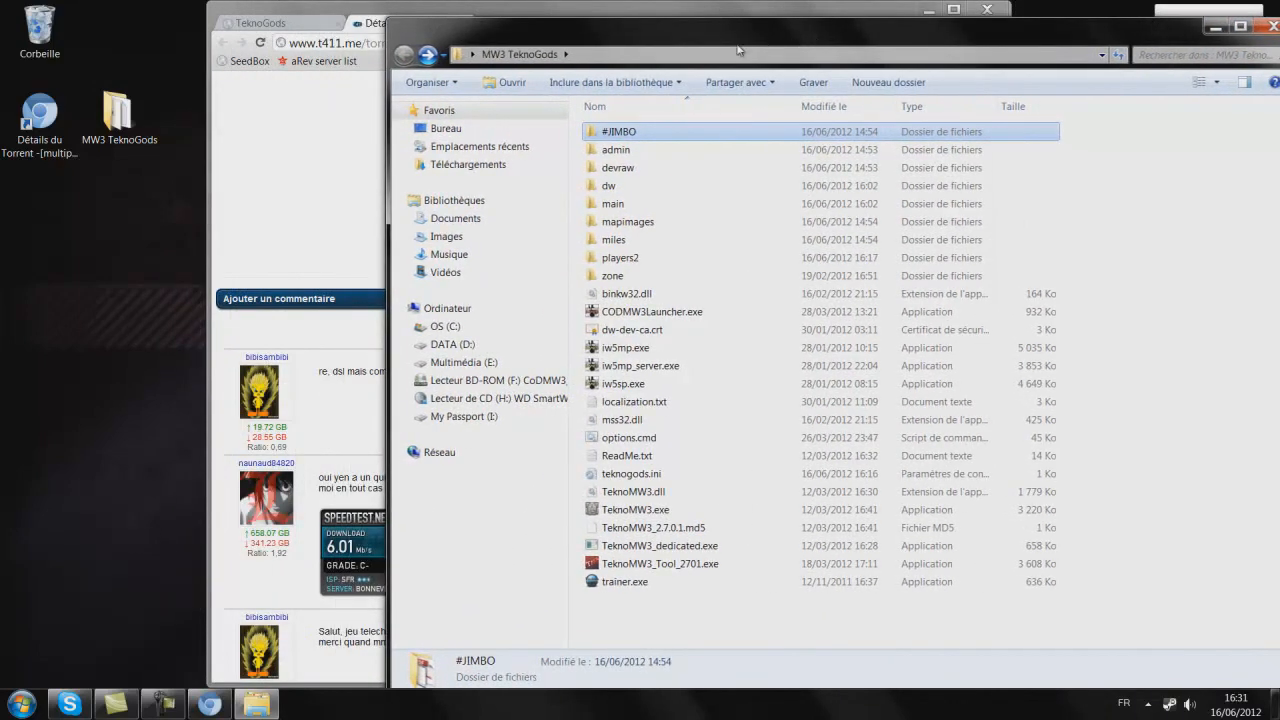
pyautogui.moveTo(661, 611); pyautogui.dragTo(687, 590)
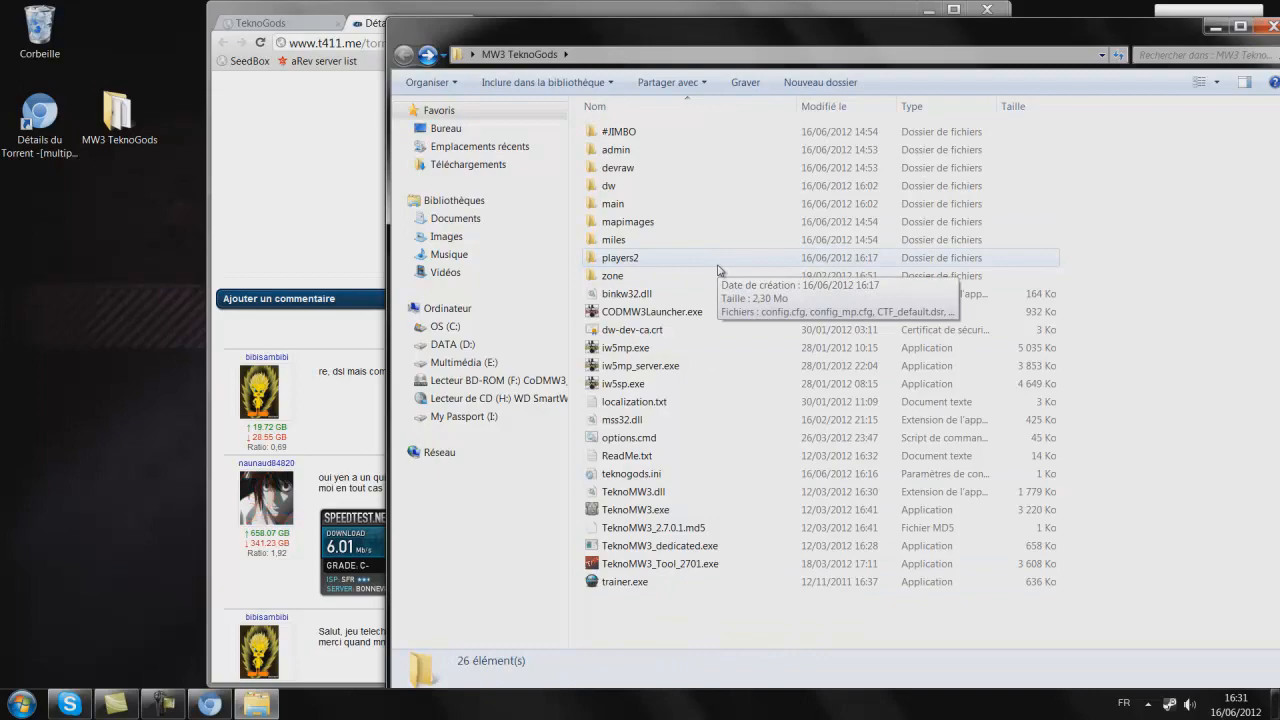
pyautogui.moveTo(801, 22); pyautogui.dragTo(360, 117)
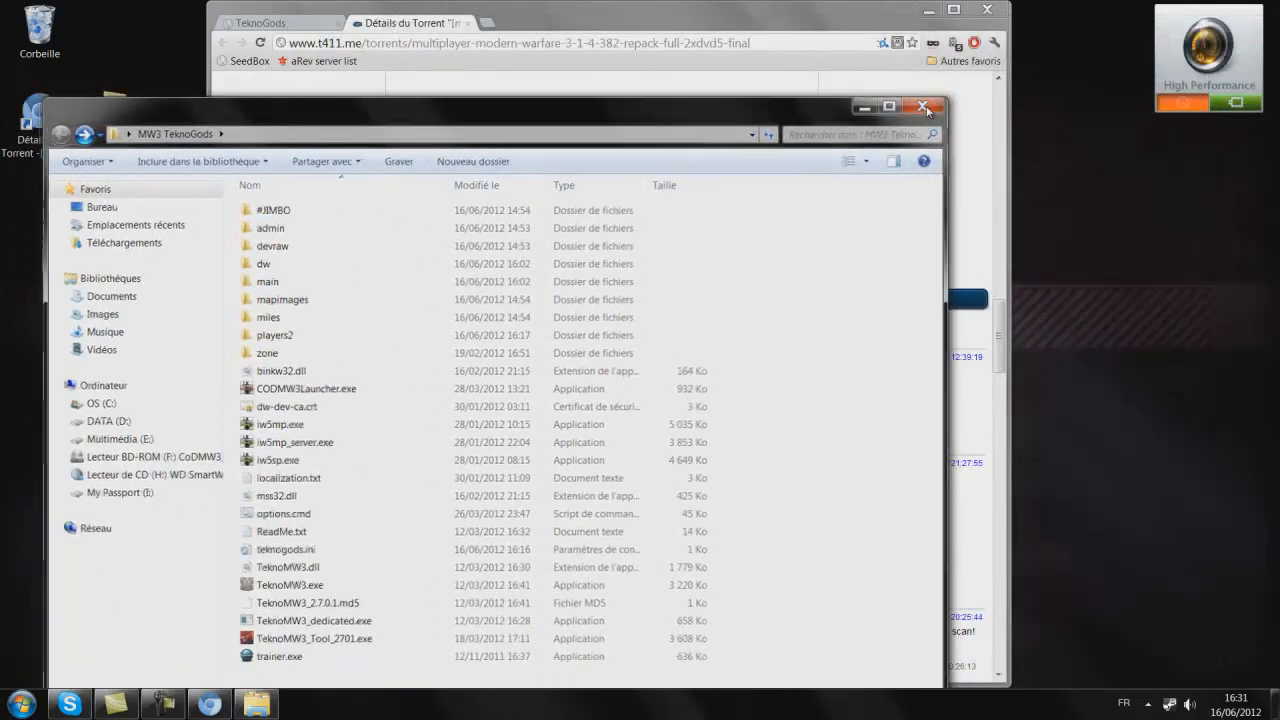
pyautogui.click(927, 107)
# Highlight the torrent page's web address, clear the highlight and review the page's download section
pyautogui.click(320, 43)
pyautogui.click(808, 43)
pyautogui.moveTo(728, 44); pyautogui.dragTo(391, 48)
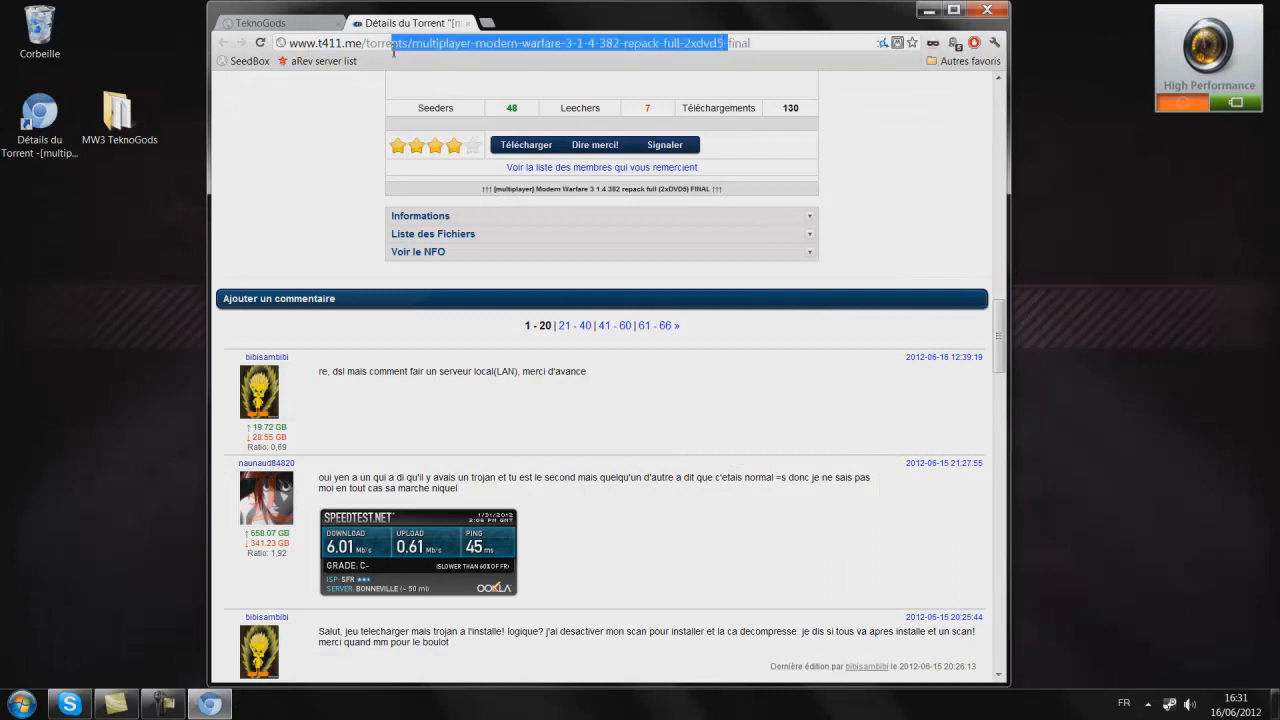
pyautogui.click(900, 127)
pyautogui.scroll(1, 838, 222)
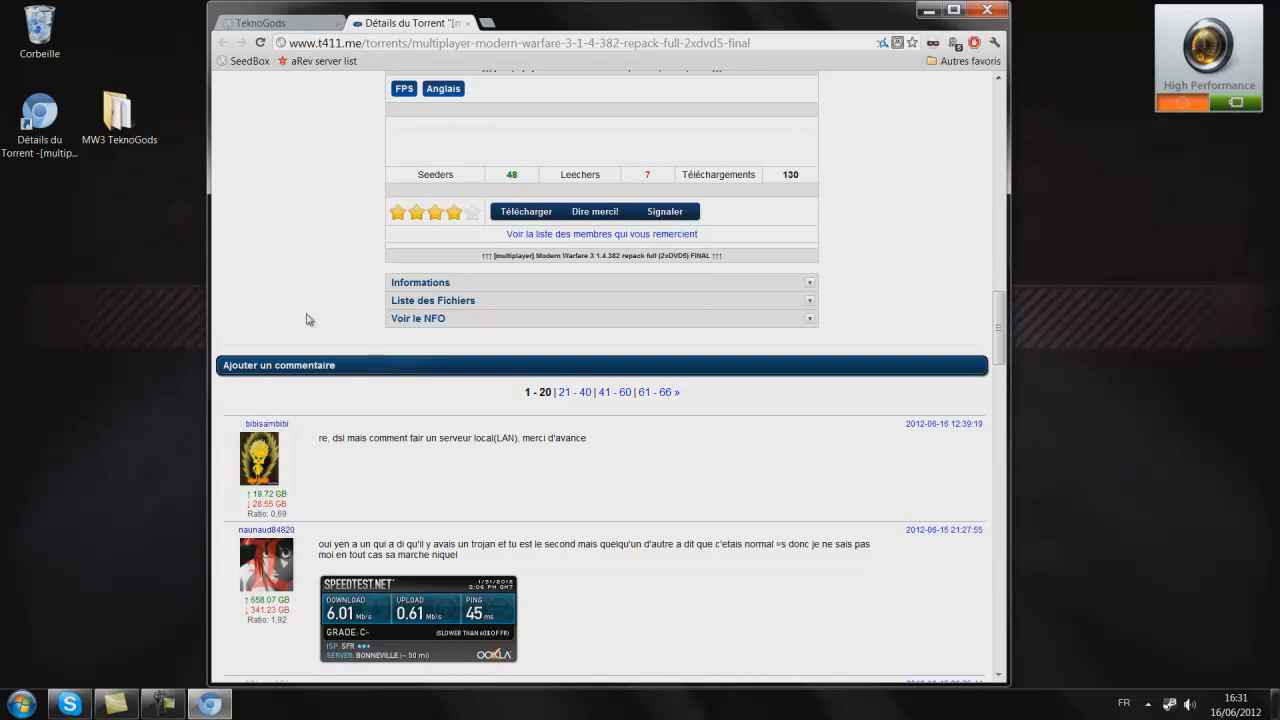
# Browse to the mw3 folder inside Jeux PC on the Multimédia (E:) drive and mount CoDMW3_DVD1.iso
pyautogui.press('super')
pyautogui.click(343, 194)
pyautogui.doubleClick(760, 135)
pyautogui.doubleClick(318, 138)
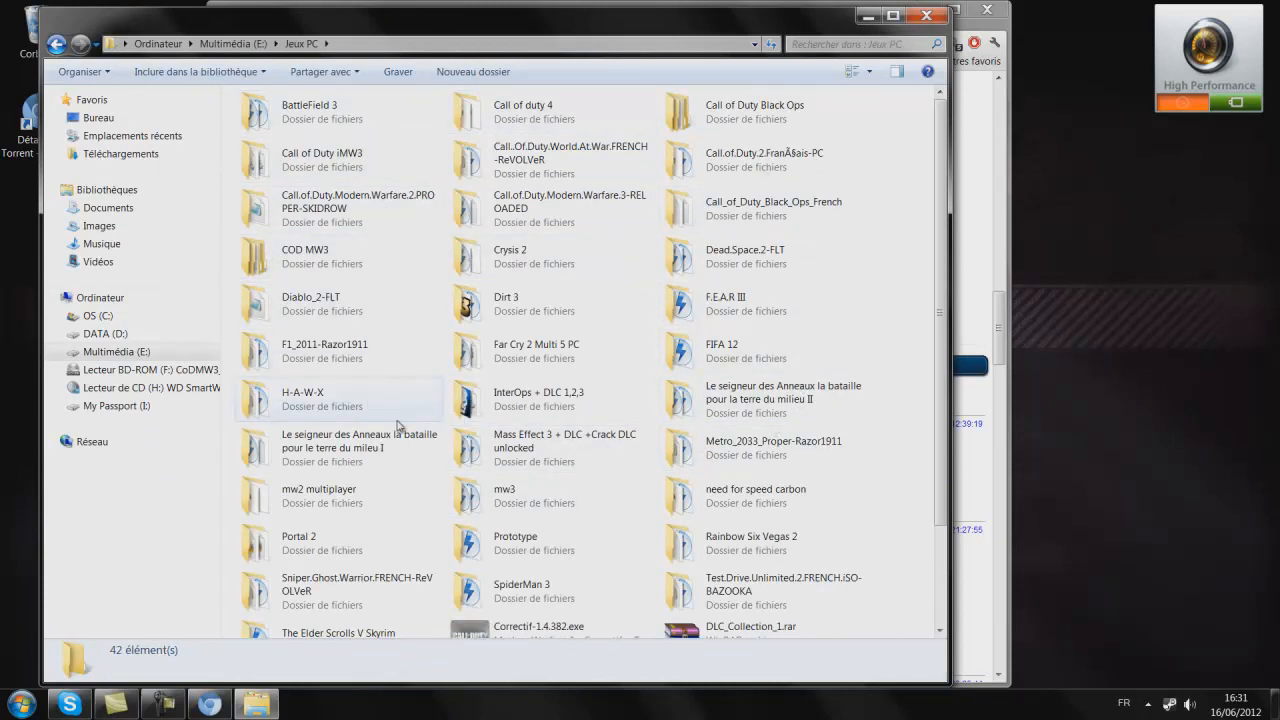
pyautogui.click(324, 558)
pyautogui.press('m')
pyautogui.doubleClick(500, 500)
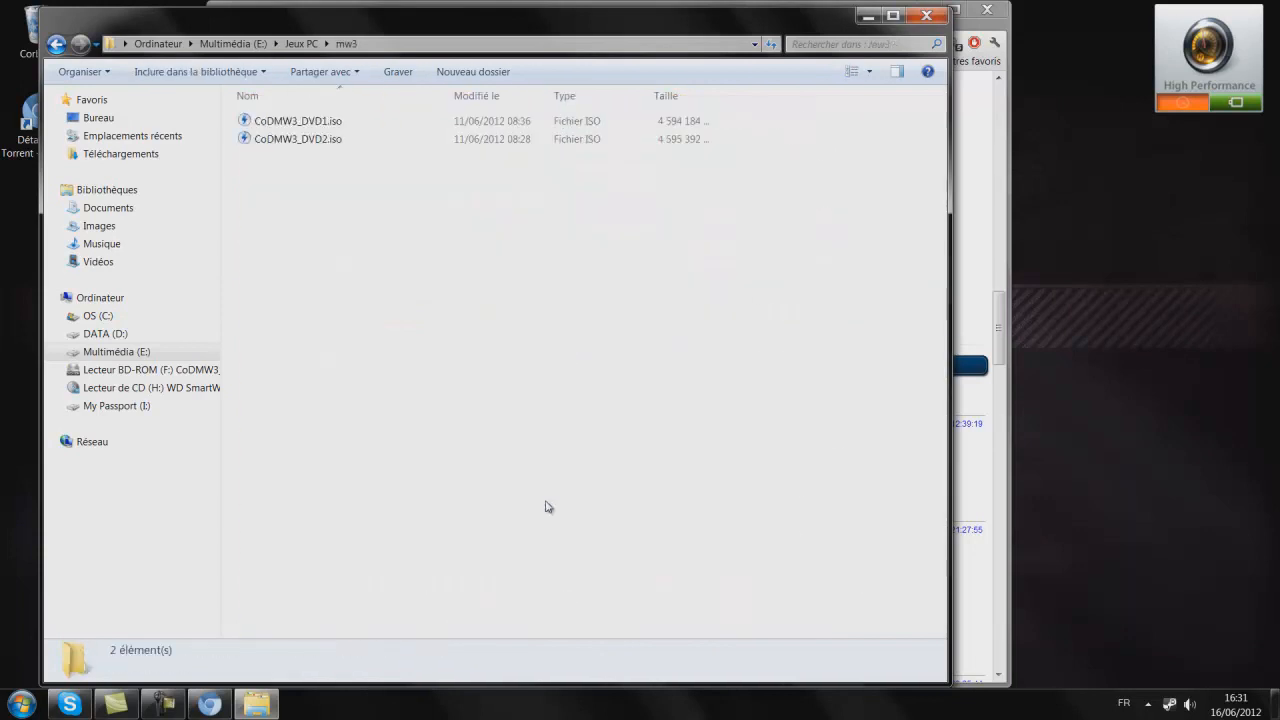
pyautogui.doubleClick(380, 124)
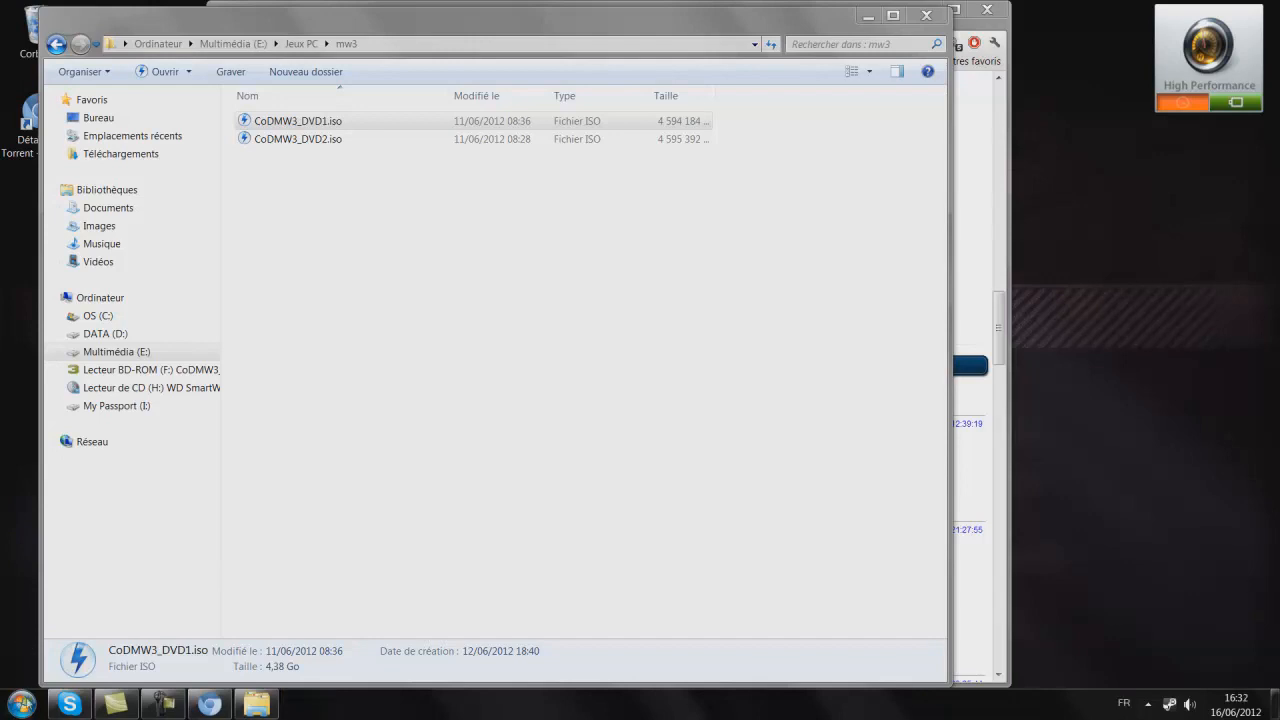
# Launch the game setup from the mounted CoDMW3_DVD1 disc in drive F: and choose English as the installation language
pyautogui.click(20, 704)
pyautogui.click(348, 197)
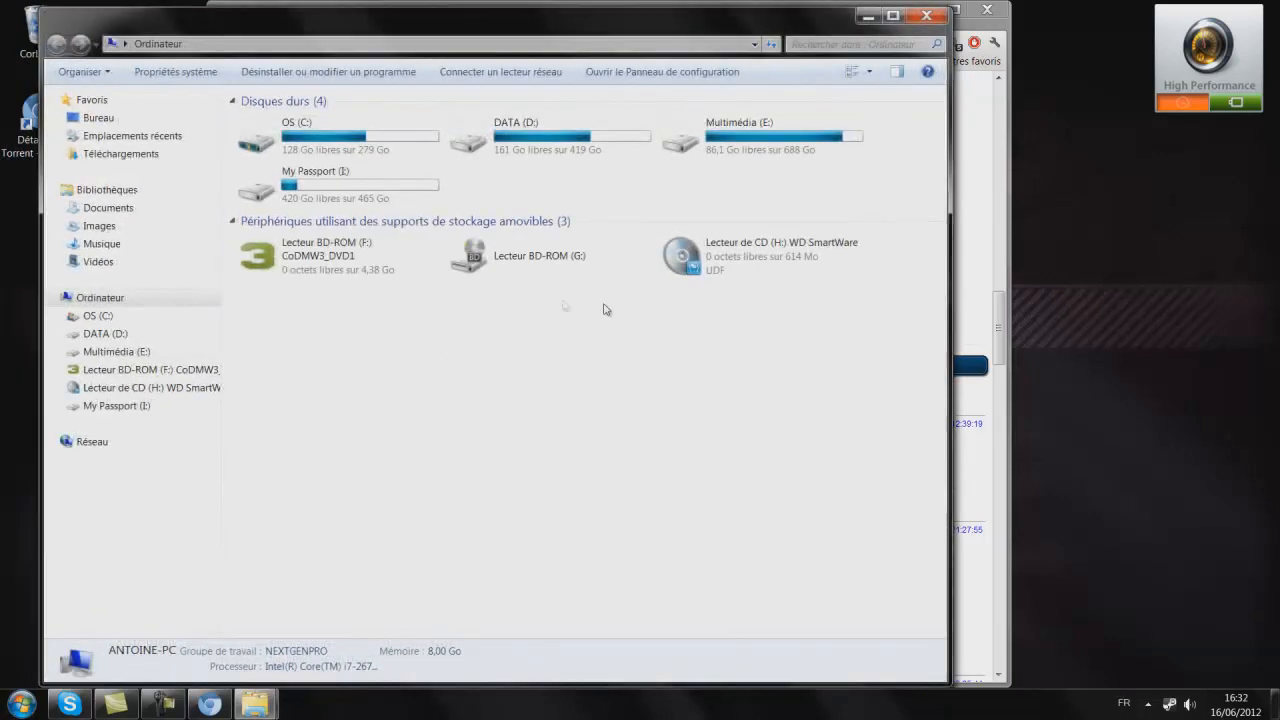
pyautogui.doubleClick(368, 262)
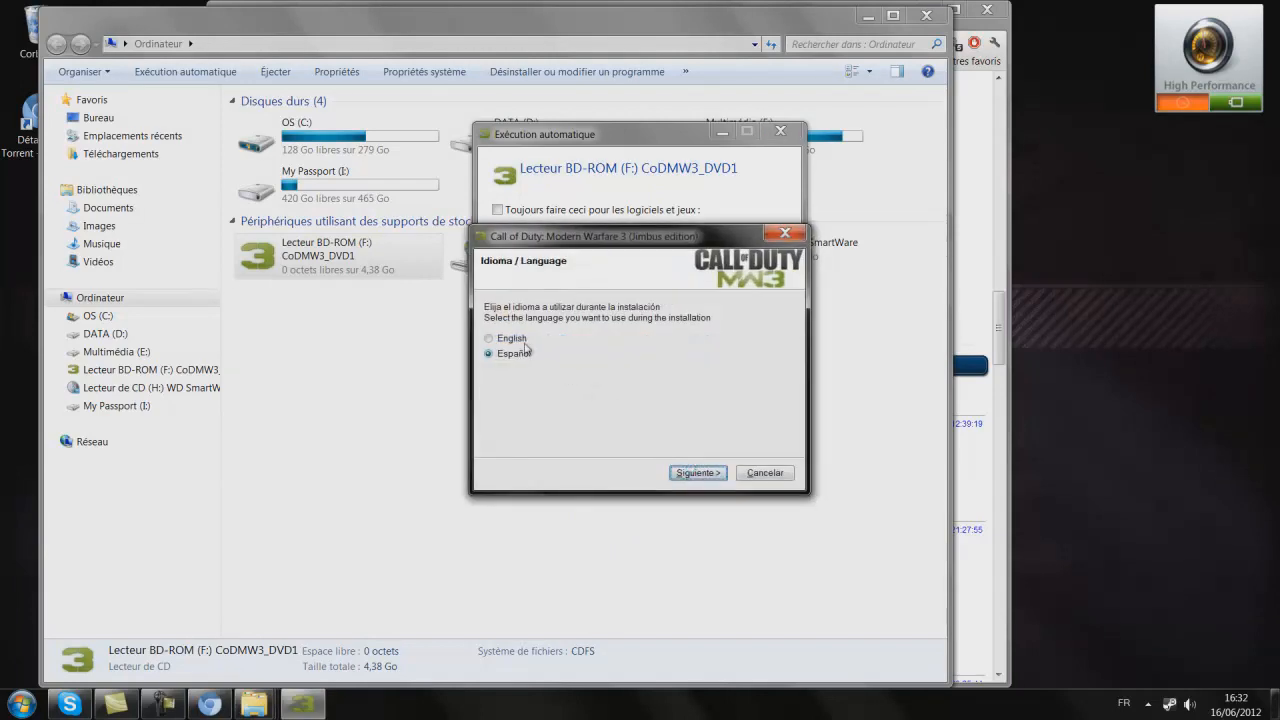
pyautogui.click(697, 472)
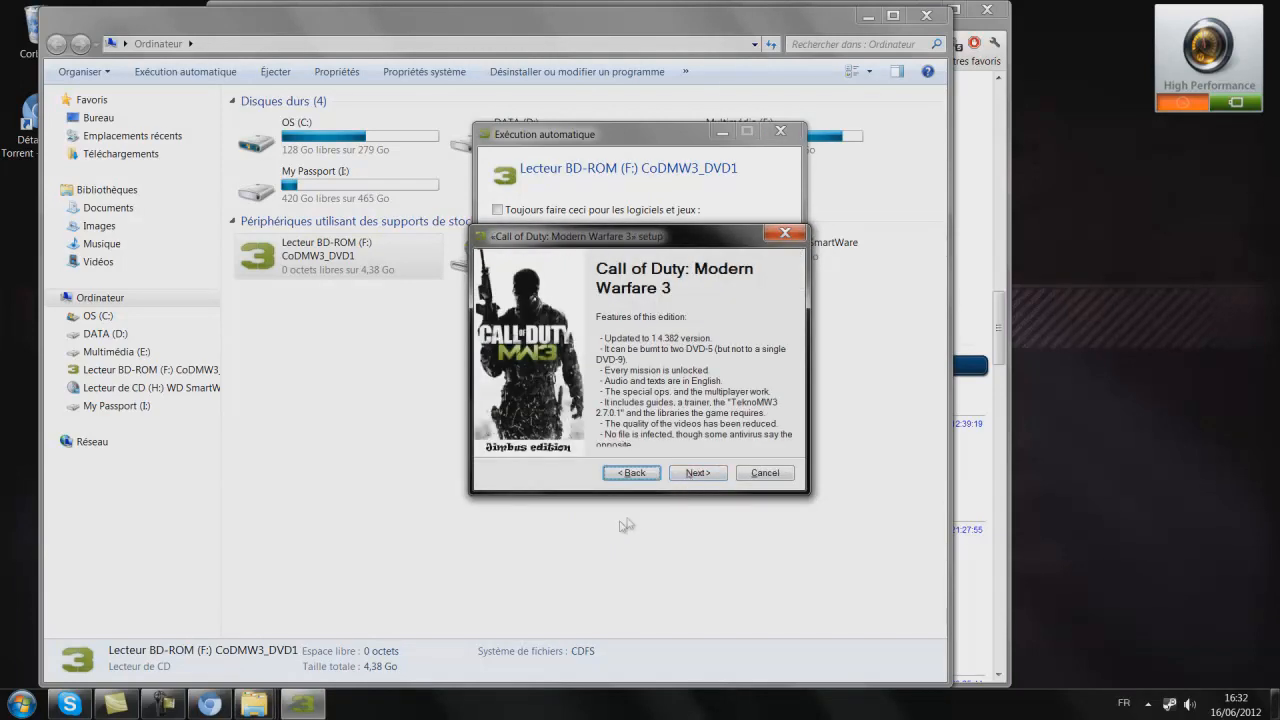
# Advance the setup to the additional options, review the Visual C++ and DirectX choices, and abort the installation
pyautogui.click(698, 473)
pyautogui.click(697, 473)
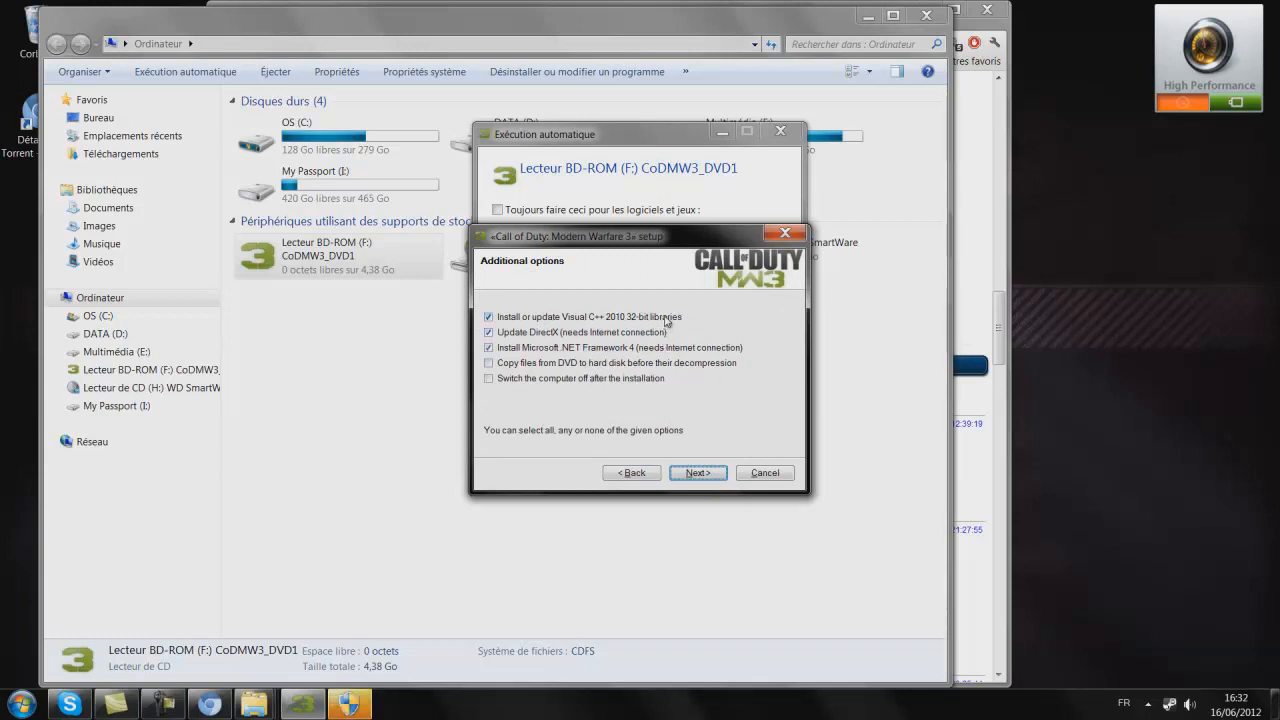
pyautogui.click(618, 320)
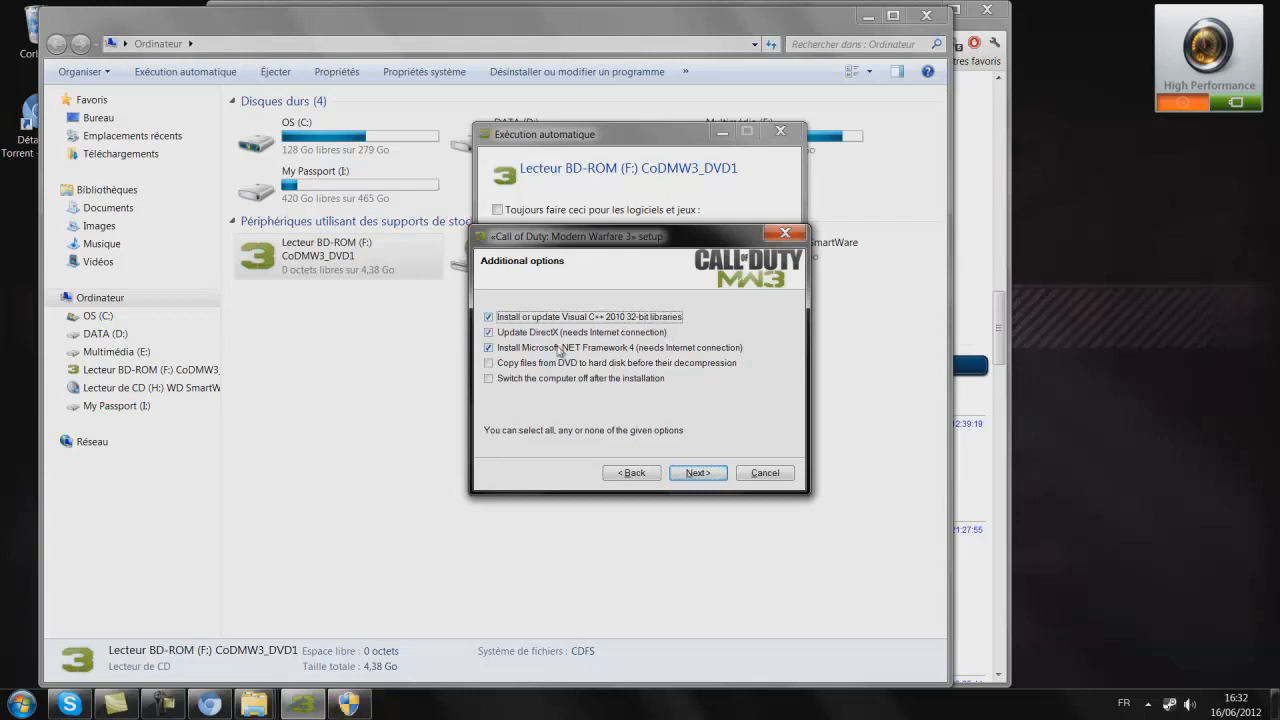
pyautogui.click(585, 338)
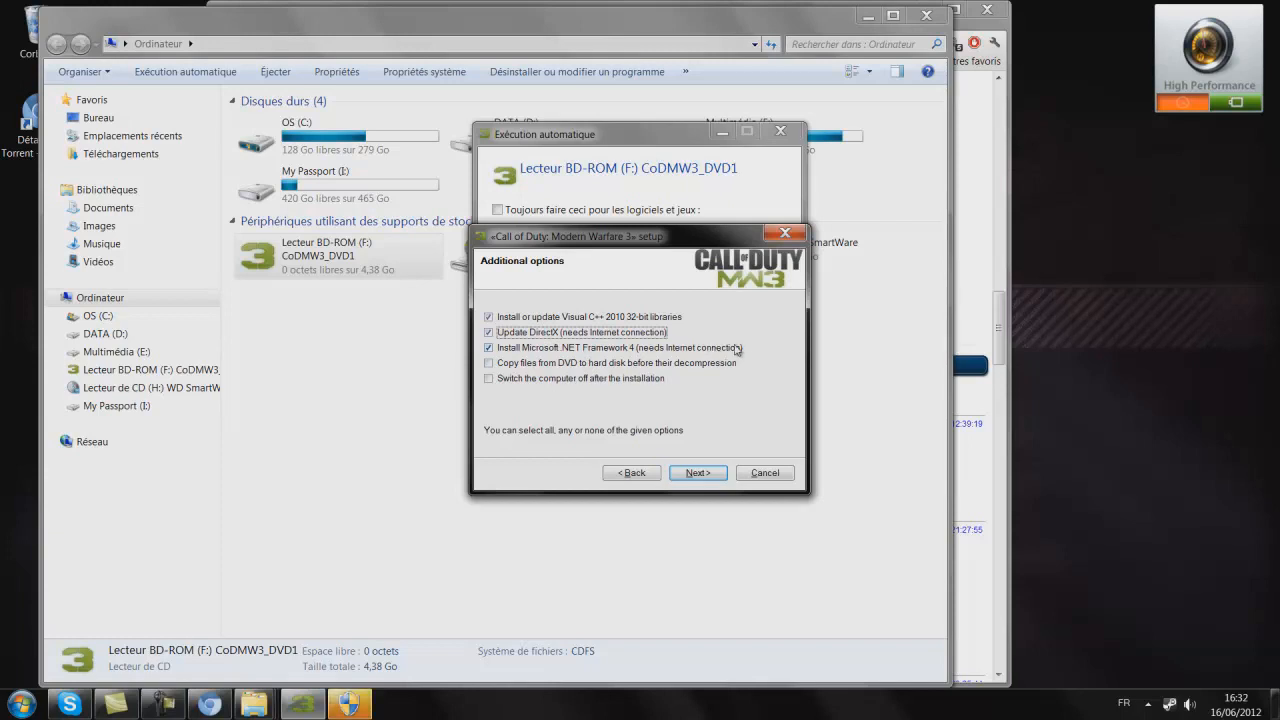
pyautogui.click(766, 474)
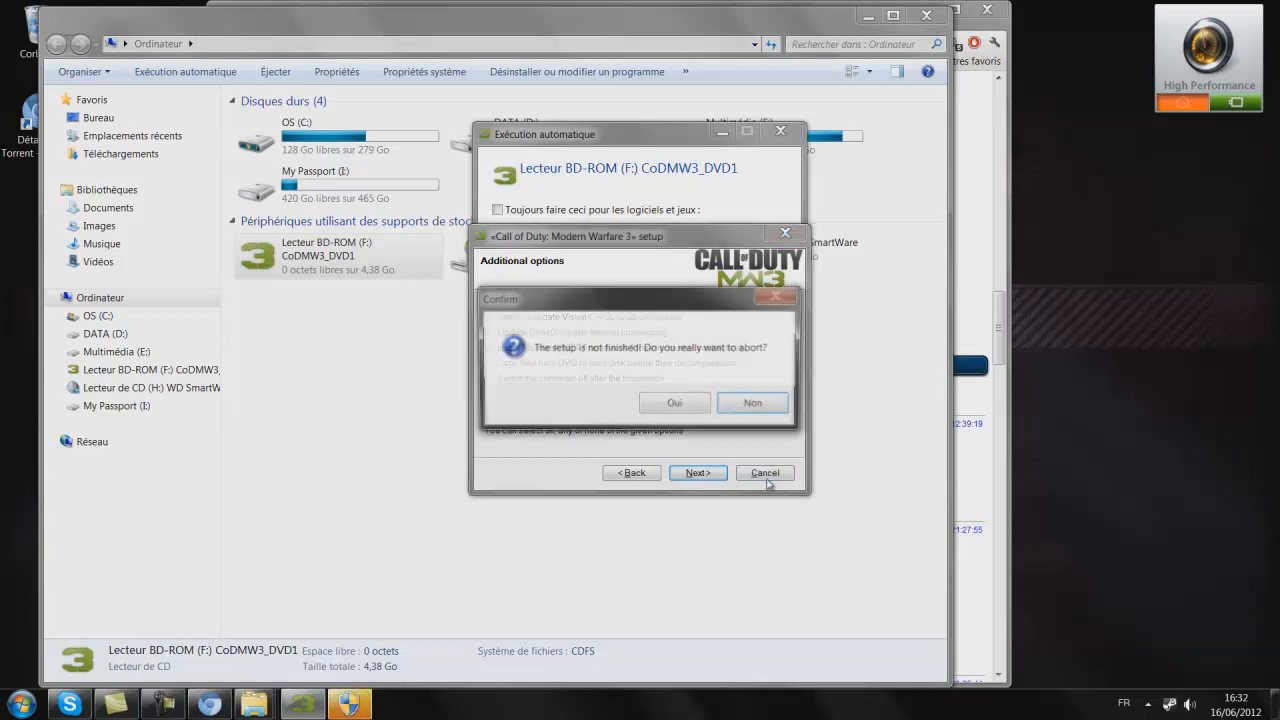
pyautogui.click(676, 404)
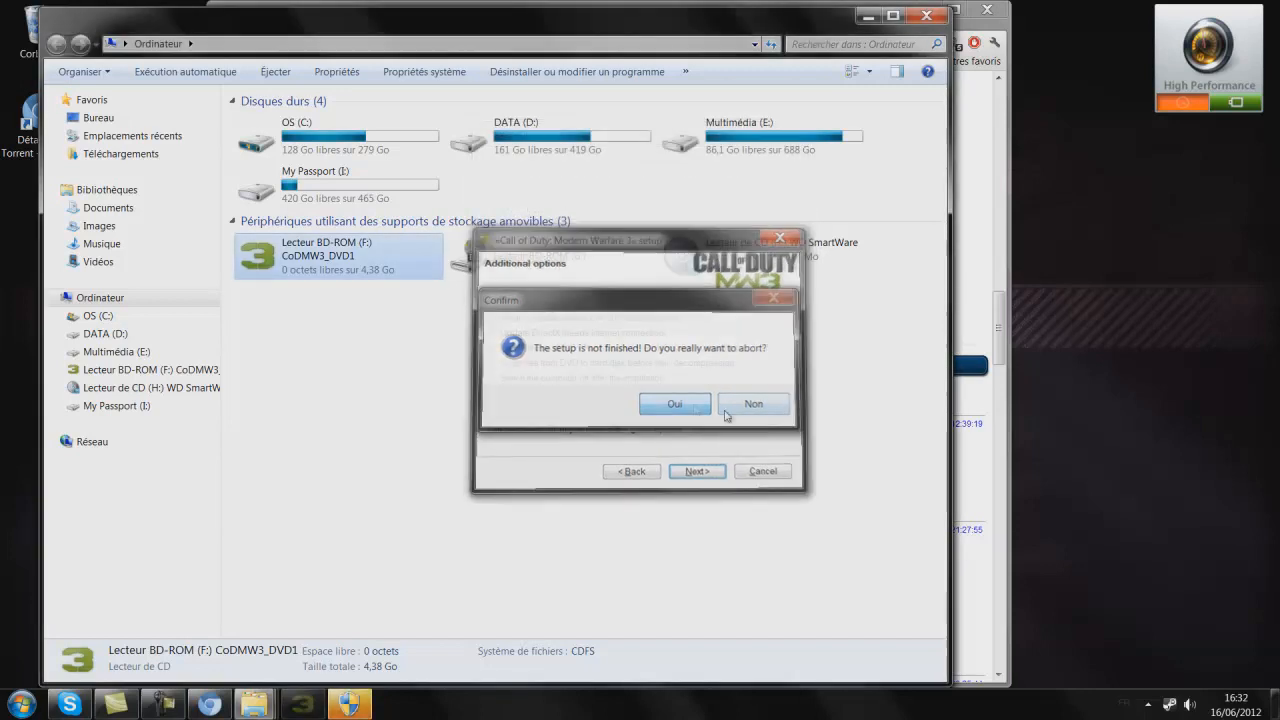
# Close the Ordinateur window and the mw3 folder window
pyautogui.click(375, 250)
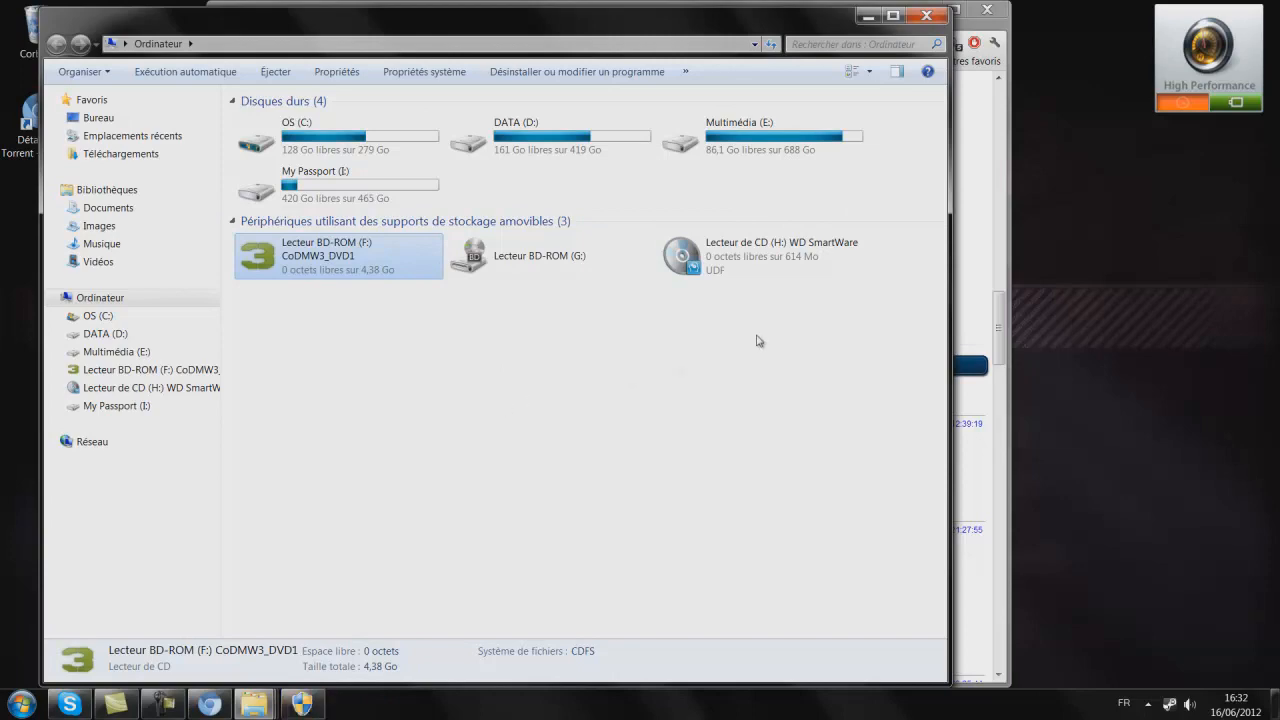
pyautogui.click(921, 17)
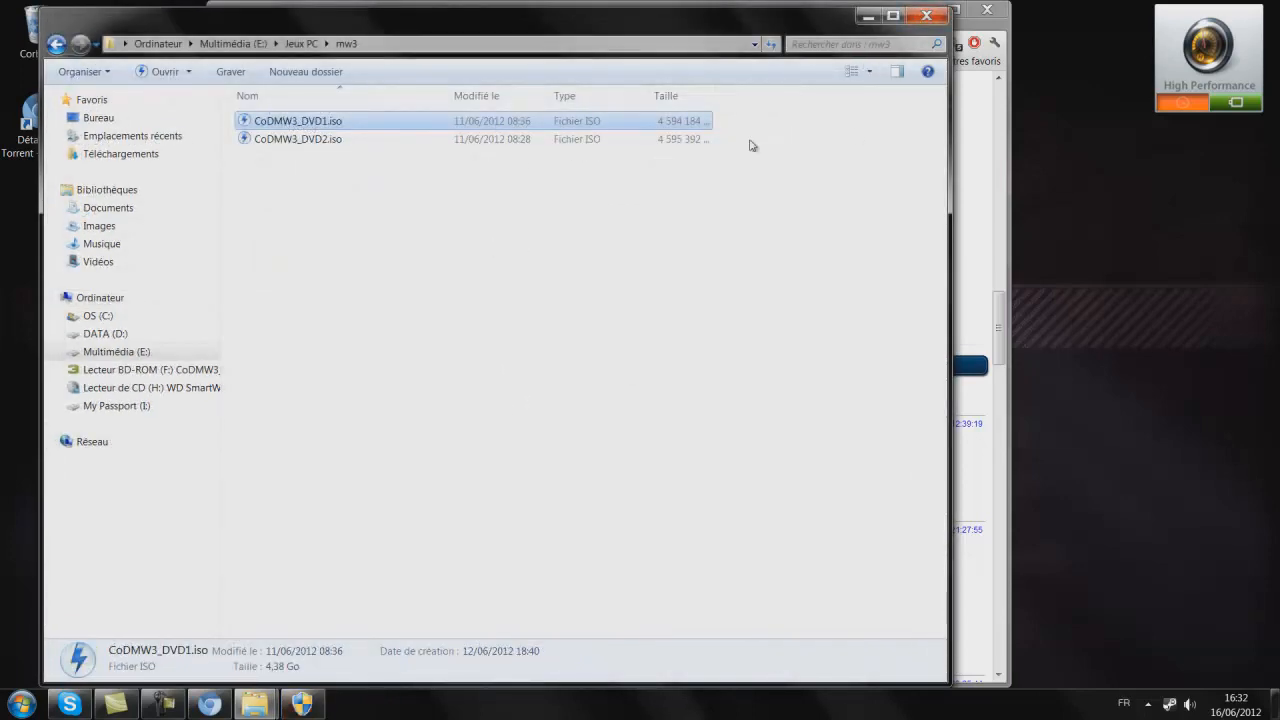
pyautogui.click(927, 15)
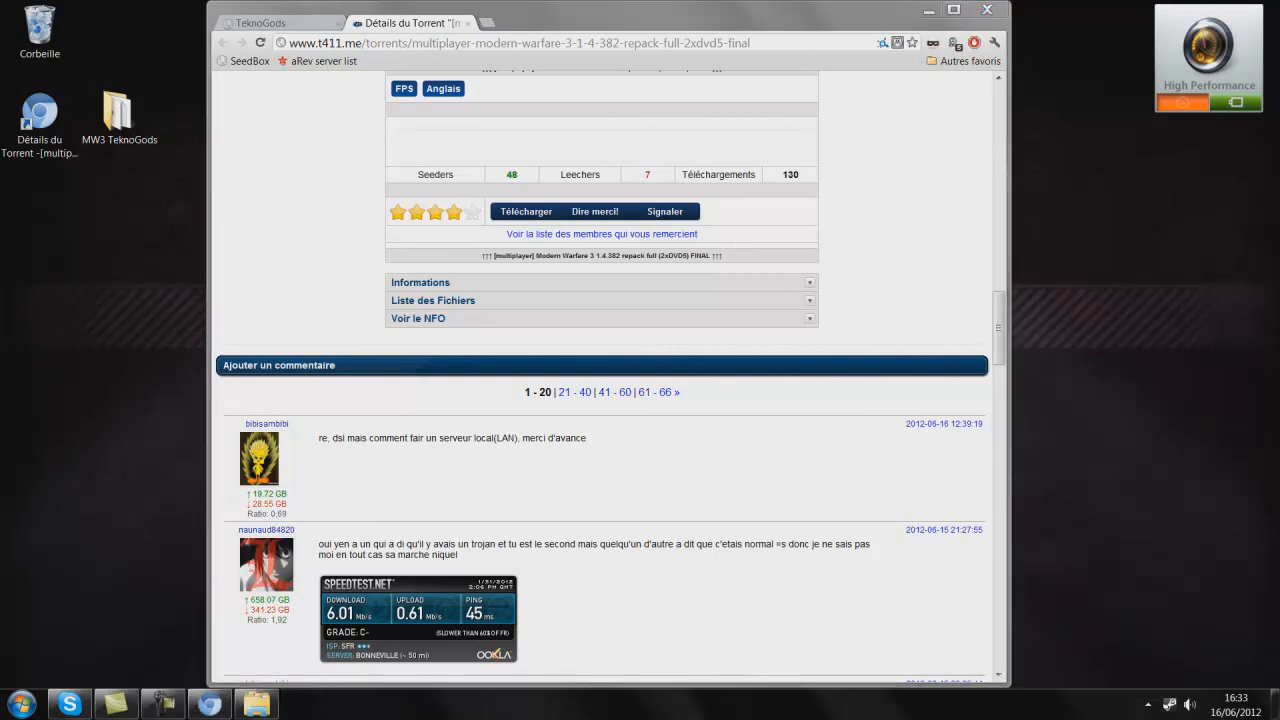
# Open the MW3 TeknoGods folder on the desktop and delete its #JIMBO subfolder
pyautogui.doubleClick(157, 119)
pyautogui.doubleClick(520, 36)
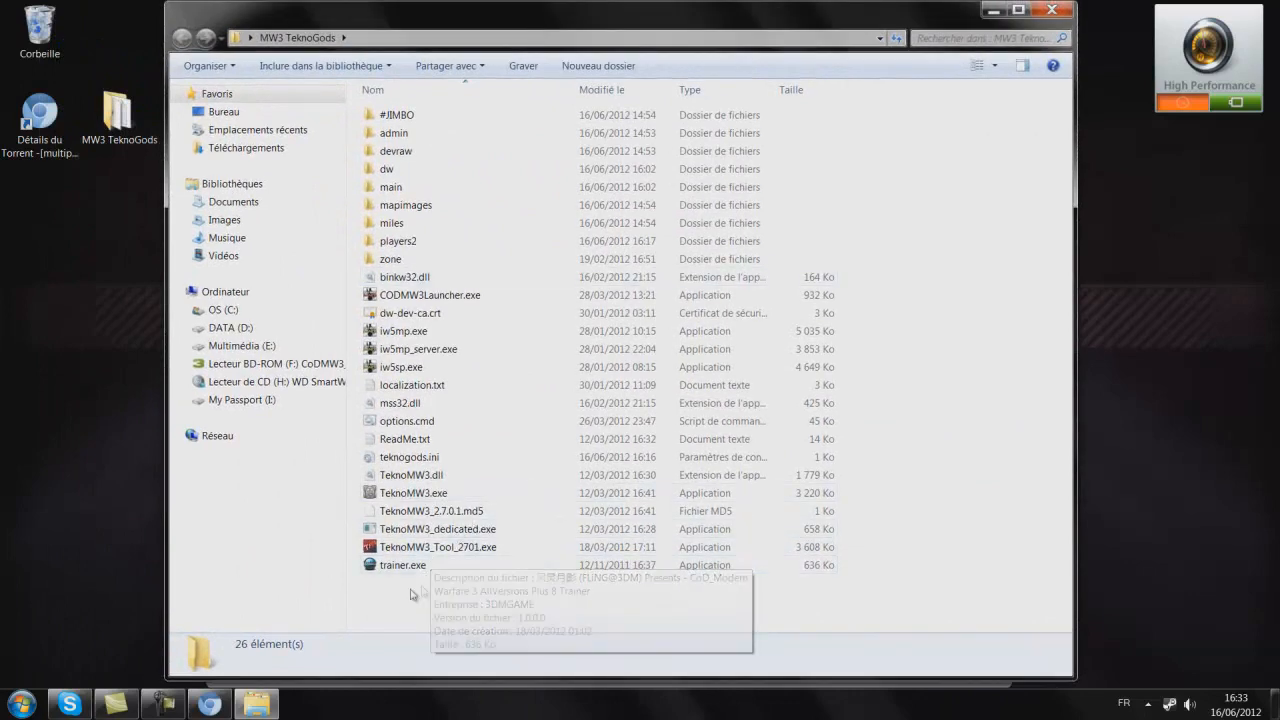
pyautogui.click(420, 117)
pyautogui.rightClick(420, 117)
pyautogui.click(476, 576)
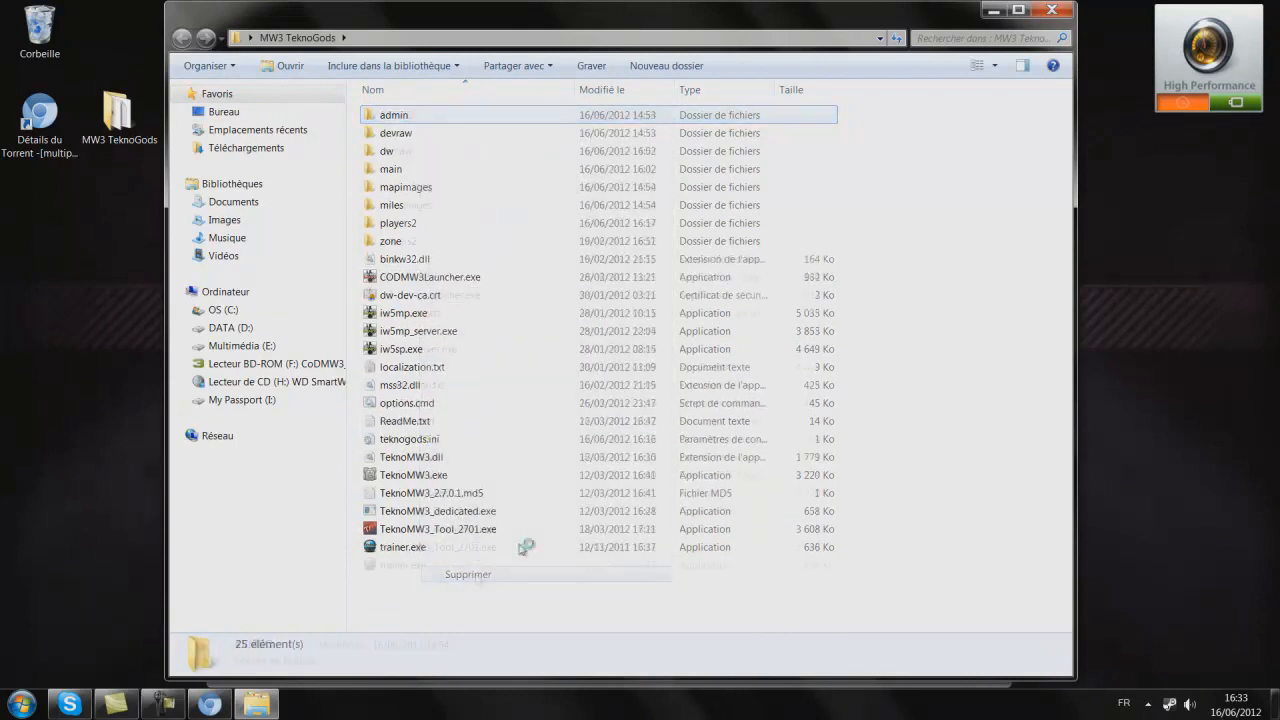
# Inspect the contents of the devraw, dw and main subfolders and return to the MW3 TeknoGods folder
pyautogui.doubleClick(400, 132)
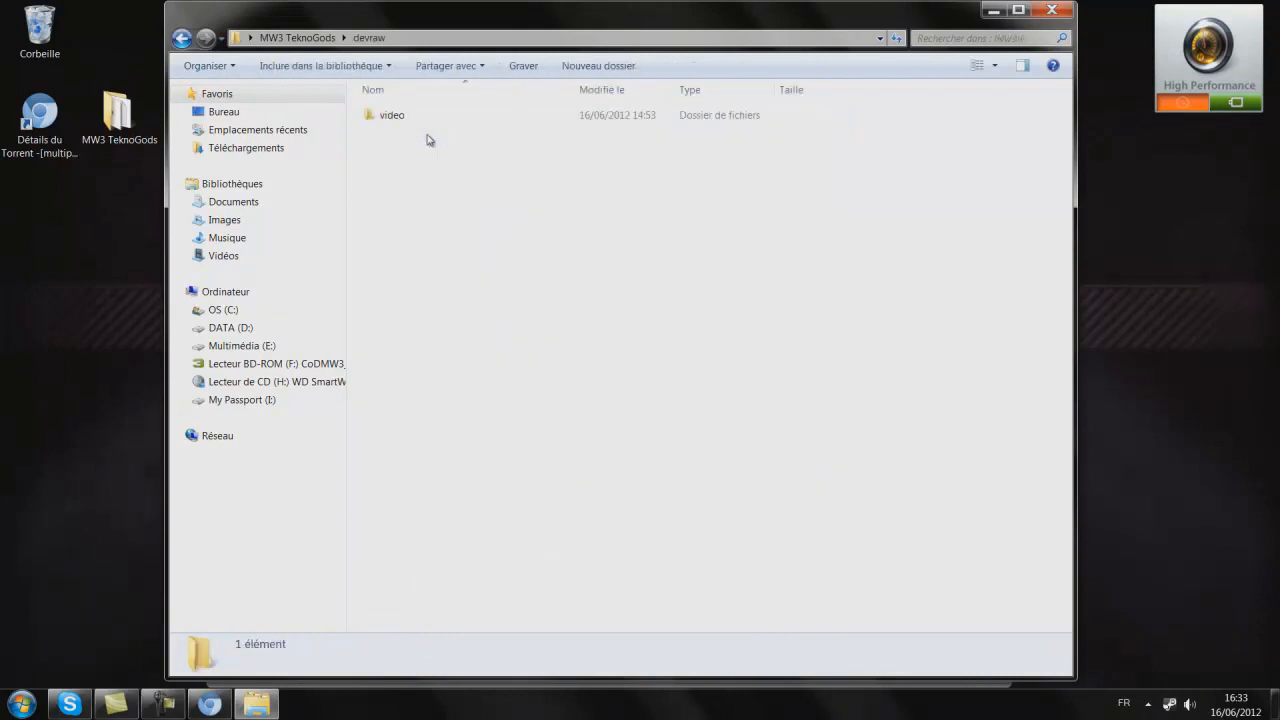
pyautogui.click(190, 39)
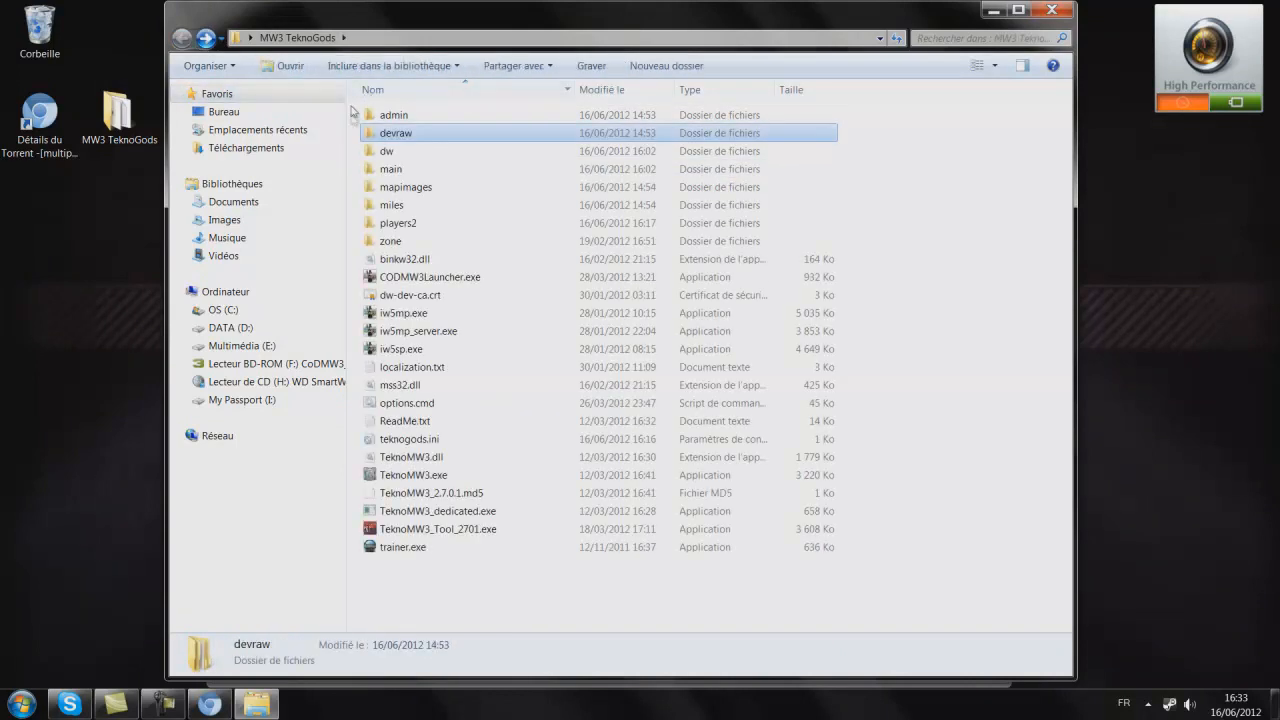
pyautogui.doubleClick(425, 151)
pyautogui.moveTo(420, 182); pyautogui.dragTo(418, 128)
pyautogui.moveTo(427, 197); pyautogui.dragTo(463, 213)
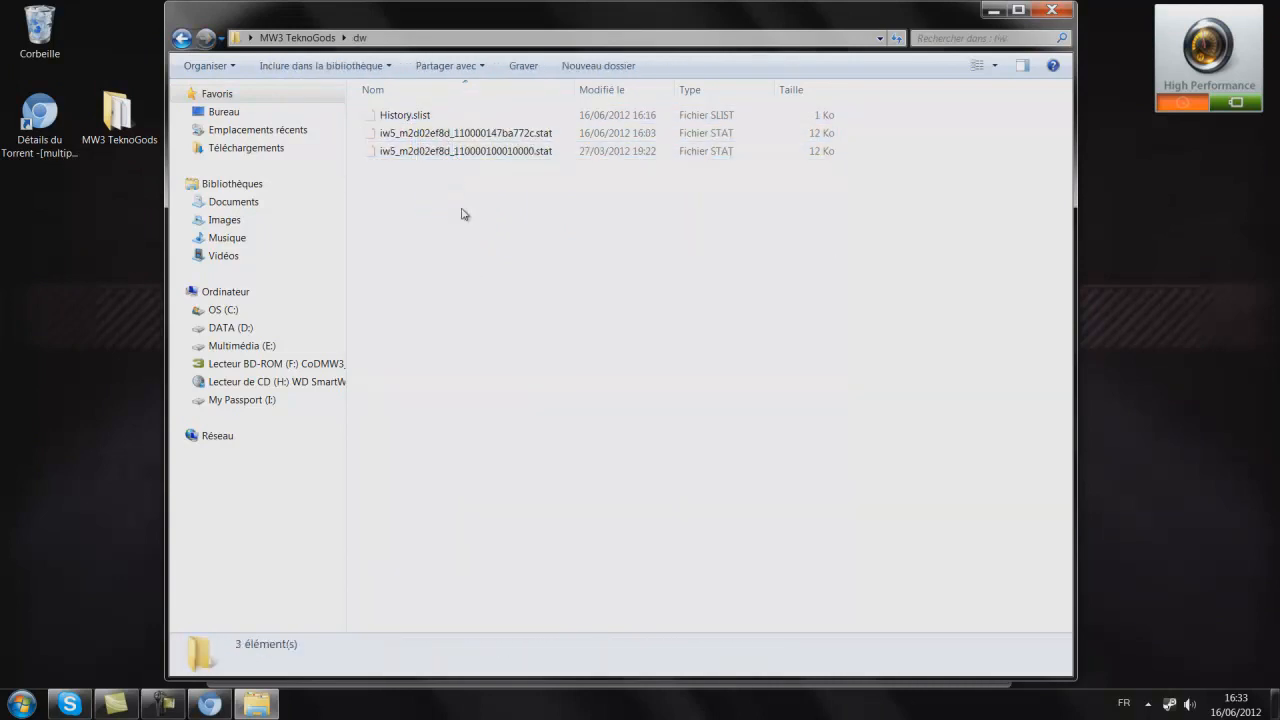
pyautogui.click(180, 38)
pyautogui.doubleClick(405, 169)
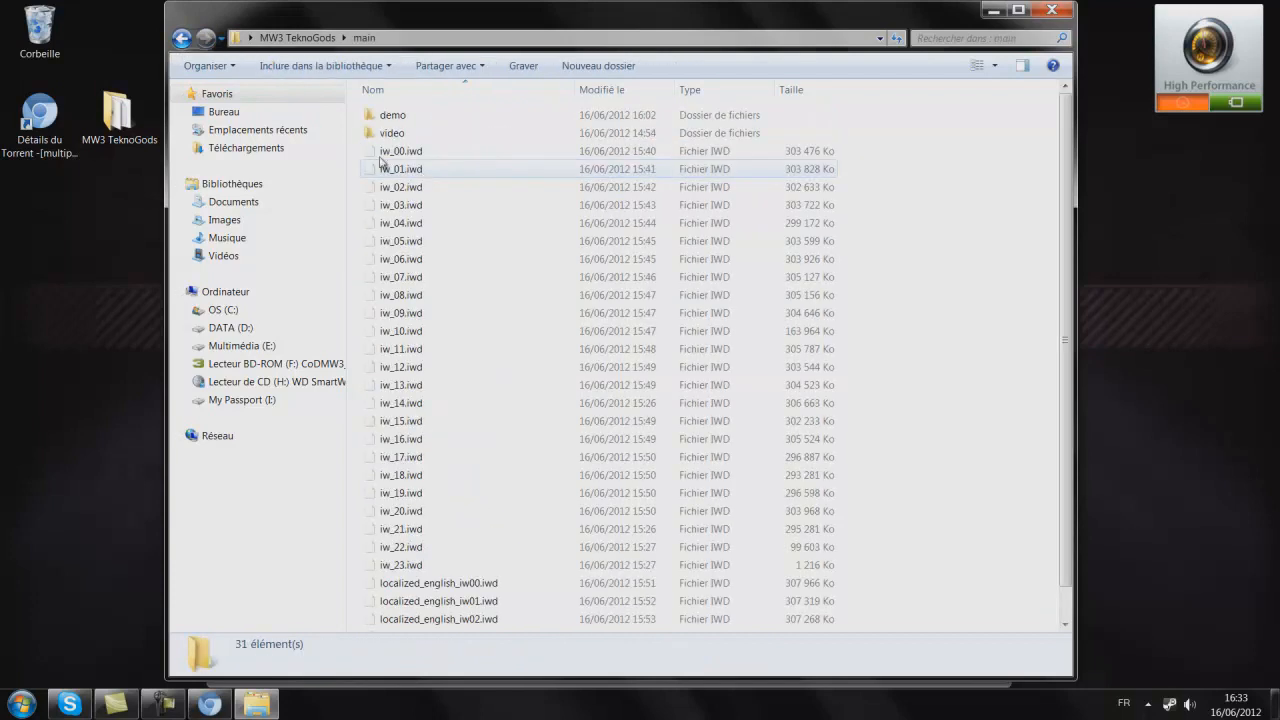
pyautogui.click(181, 38)
# Delete the mapimages folder and all files inside the players2 folder, returning to the MW3 TeknoGods folder
pyautogui.rightClick(414, 186)
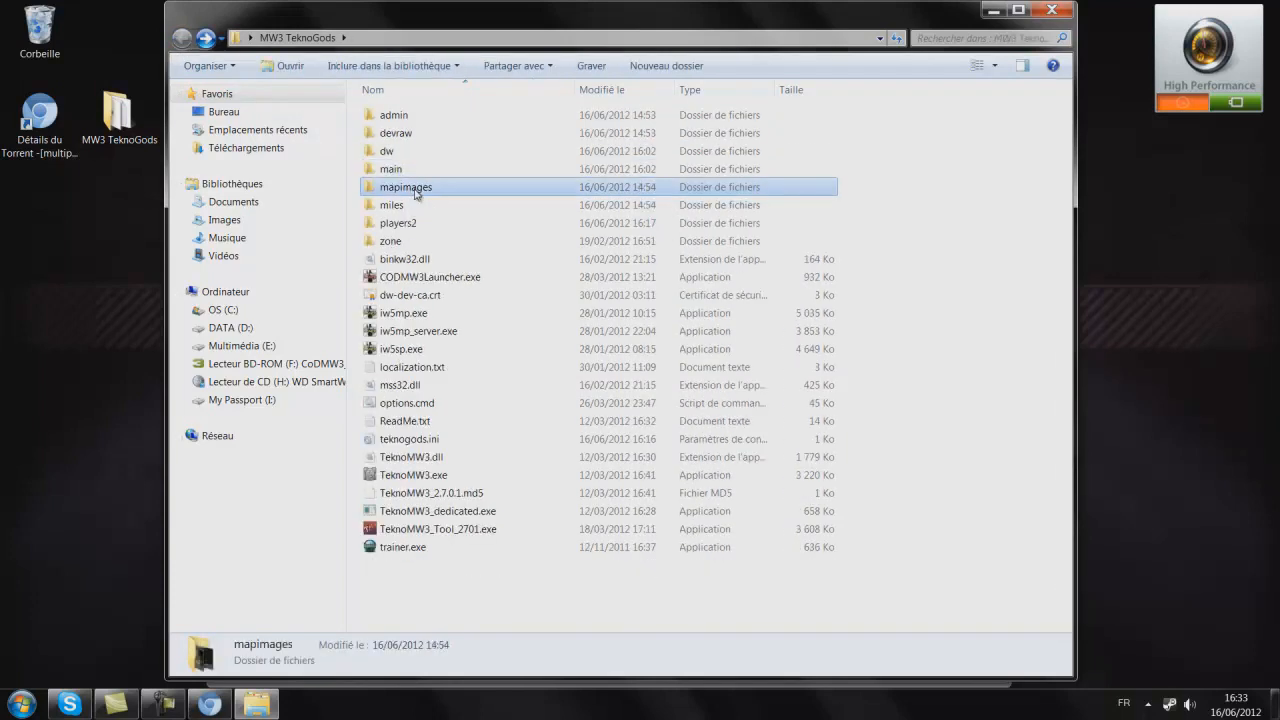
pyautogui.click(455, 641)
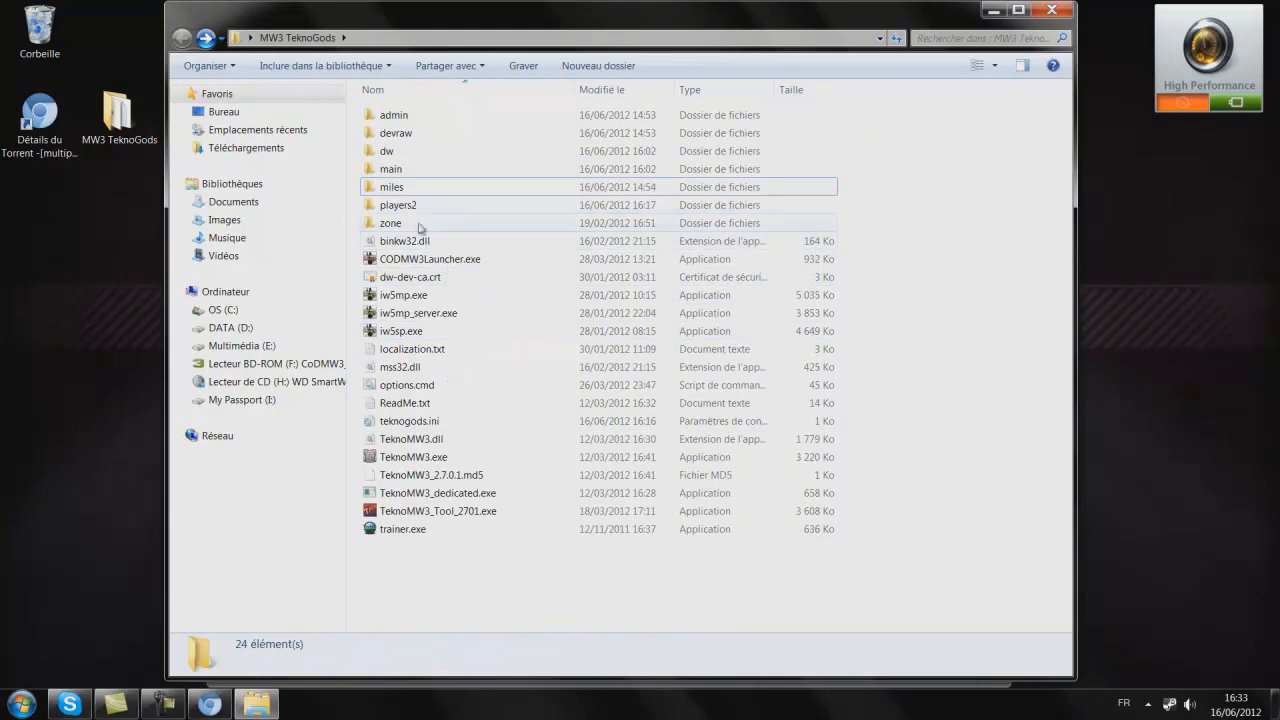
pyautogui.doubleClick(412, 206)
pyautogui.moveTo(354, 105); pyautogui.dragTo(680, 660)
pyautogui.rightClick(535, 484)
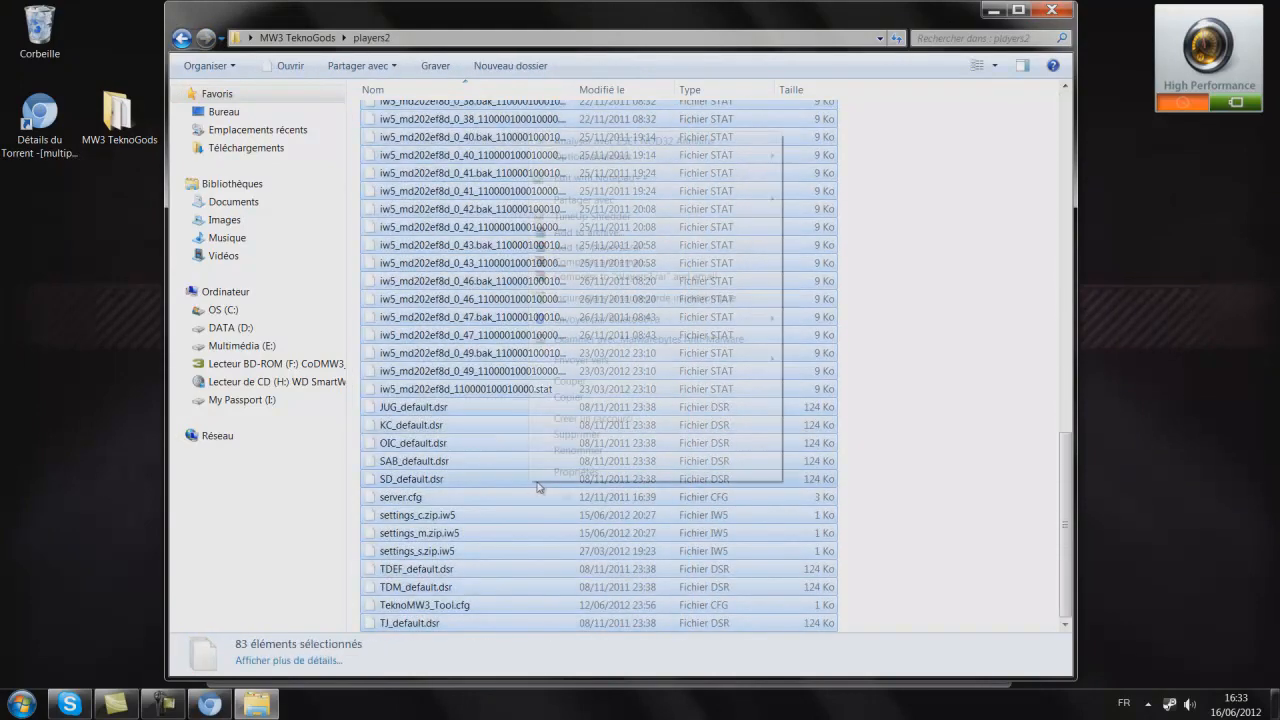
pyautogui.click(588, 432)
pyautogui.click(181, 38)
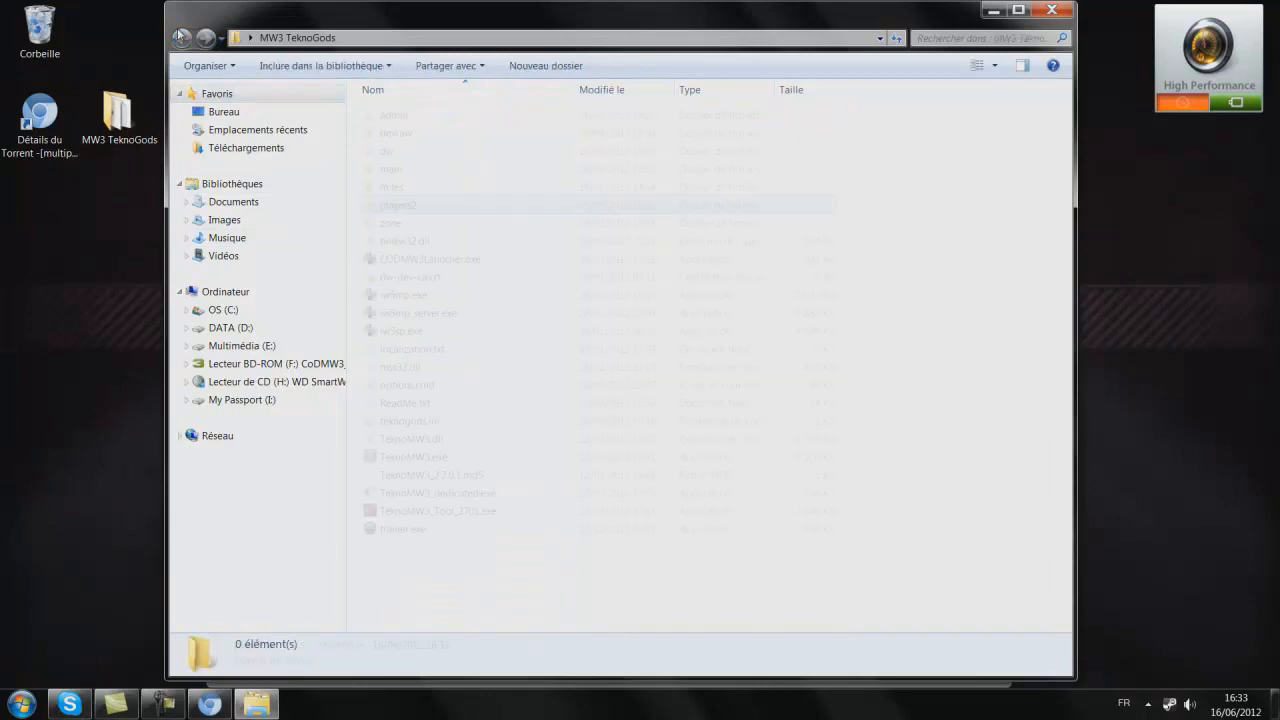
# Inspect the contents of the zone subfolder and return to the MW3 TeknoGods folder
pyautogui.doubleClick(424, 229)
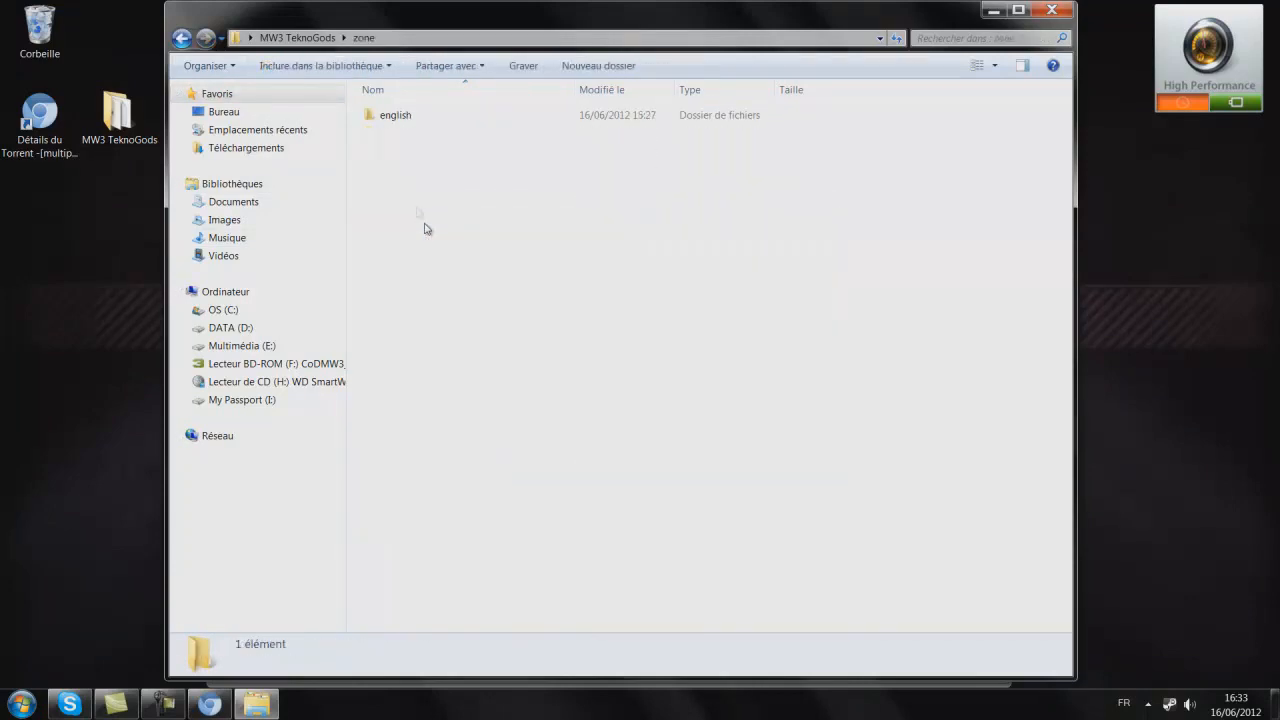
pyautogui.click(181, 38)
pyautogui.click(451, 588)
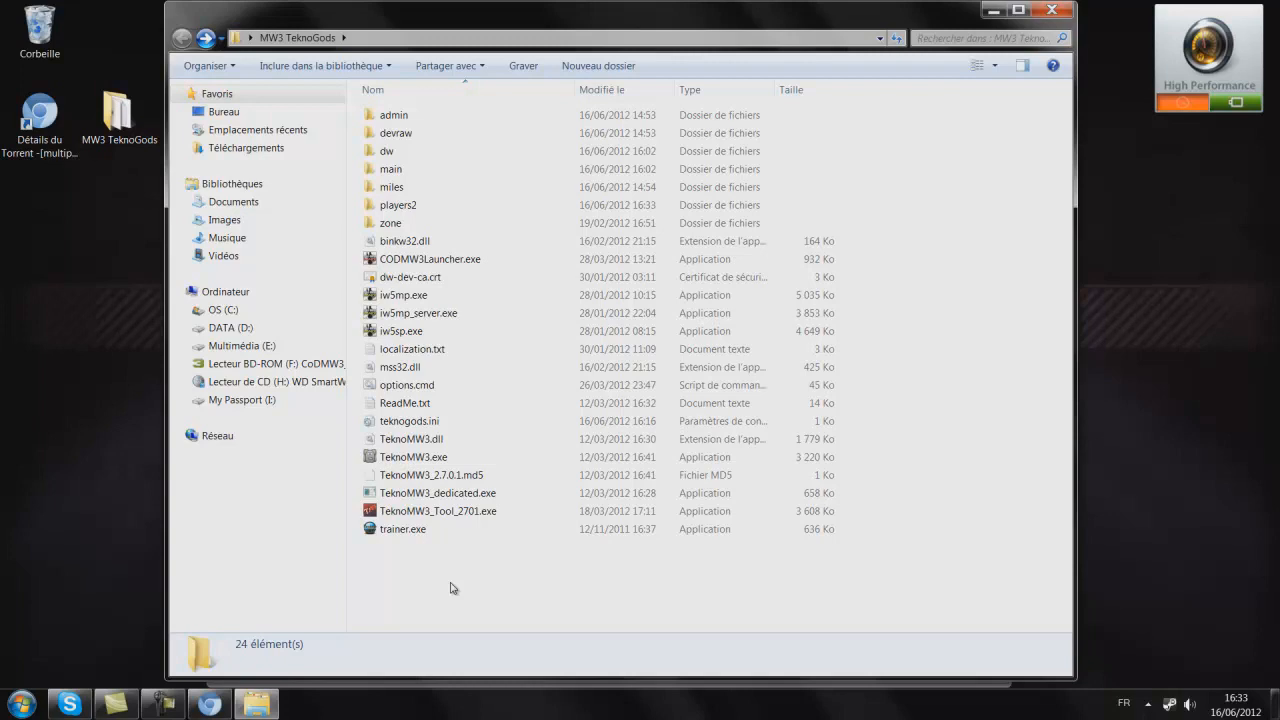
# Delete trainer.exe and TeknoMW3_Tool_2701.exe from the MW3 TeknoGods folder
pyautogui.rightClick(450, 530)
pyautogui.click(498, 482)
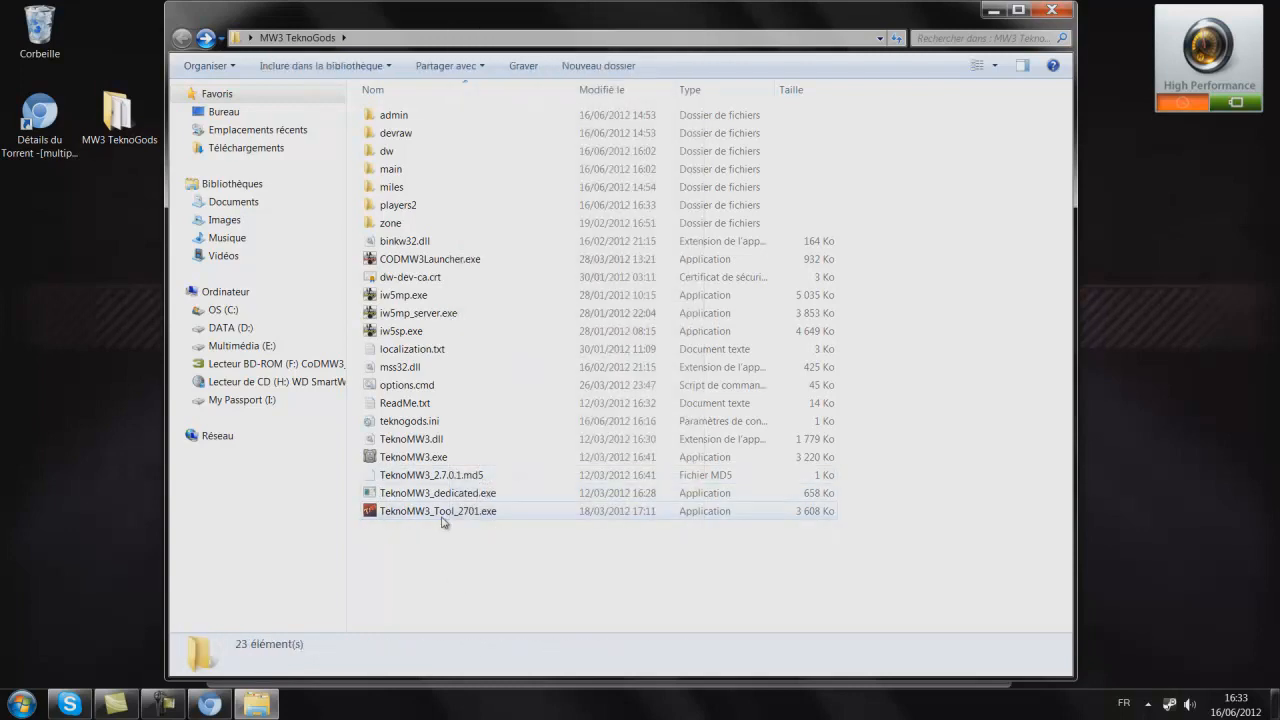
pyautogui.click(443, 511)
pyautogui.rightClick(443, 511)
pyautogui.click(513, 469)
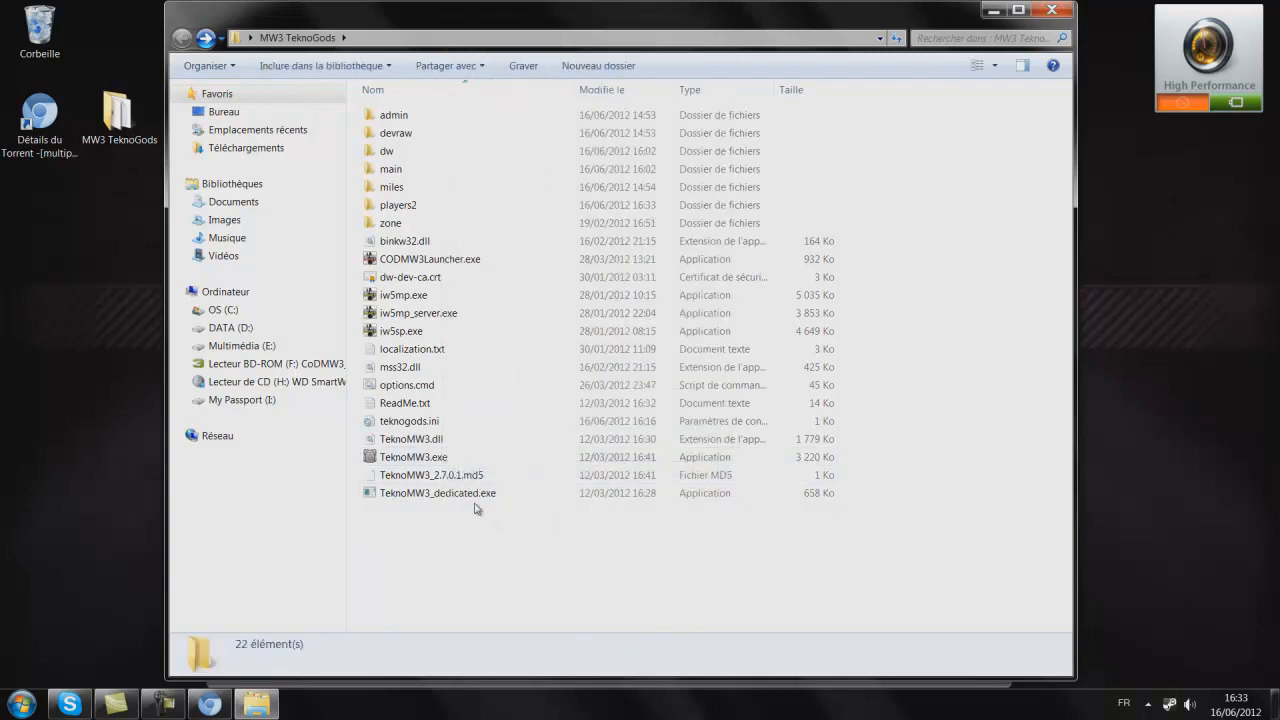
# Launch TeknoMW3.exe, authorise its internet connection in the firewall alert, and place its window clear of the file names
pyautogui.click(476, 460)
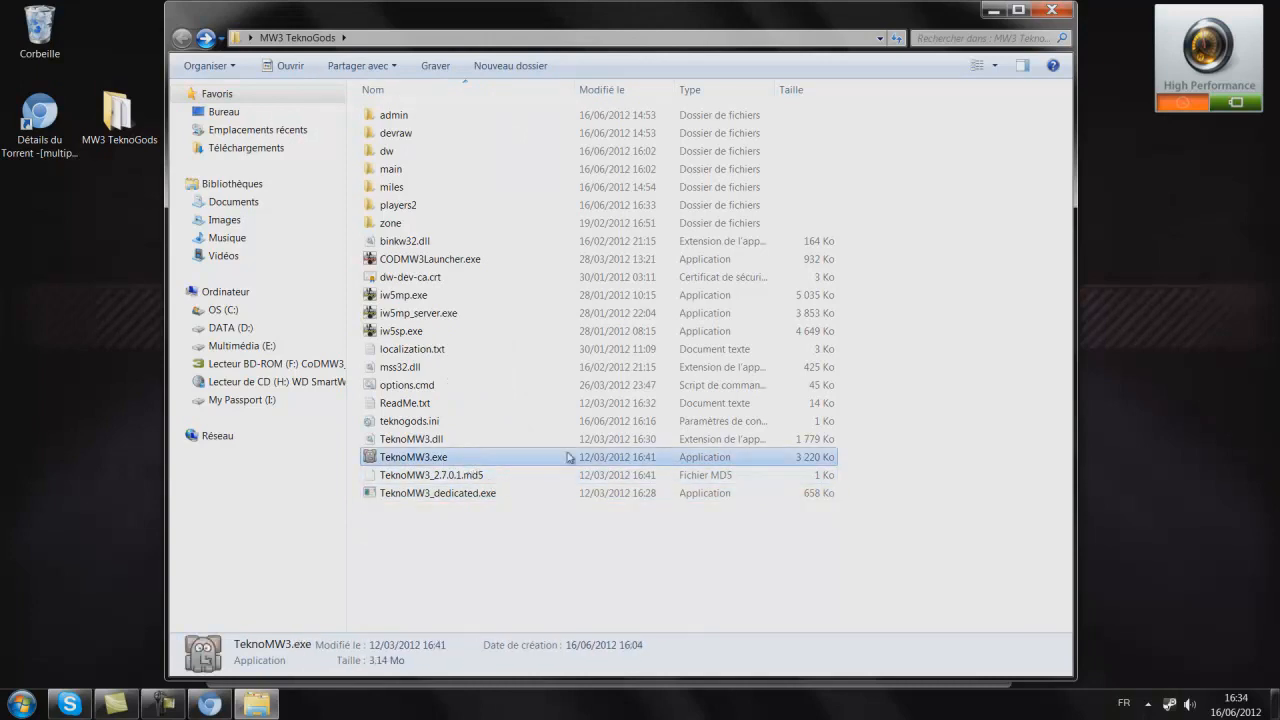
pyautogui.click(468, 533)
pyautogui.doubleClick(432, 462)
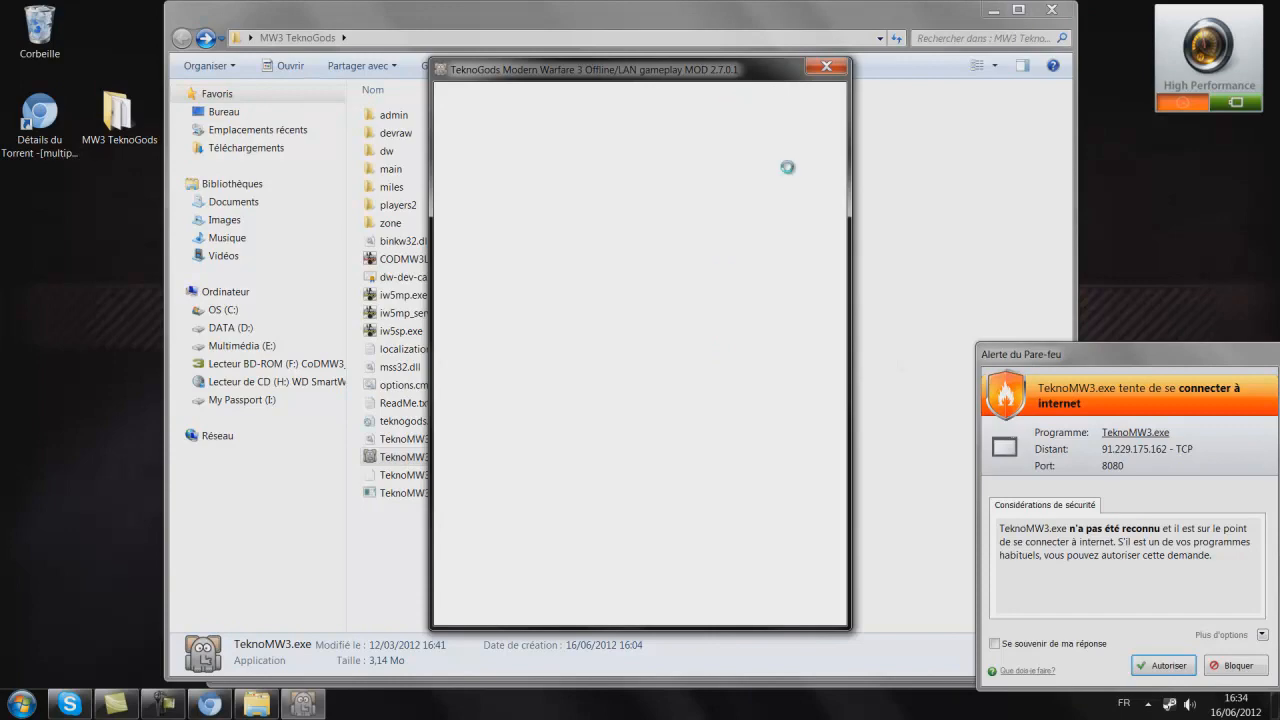
pyautogui.click(1160, 666)
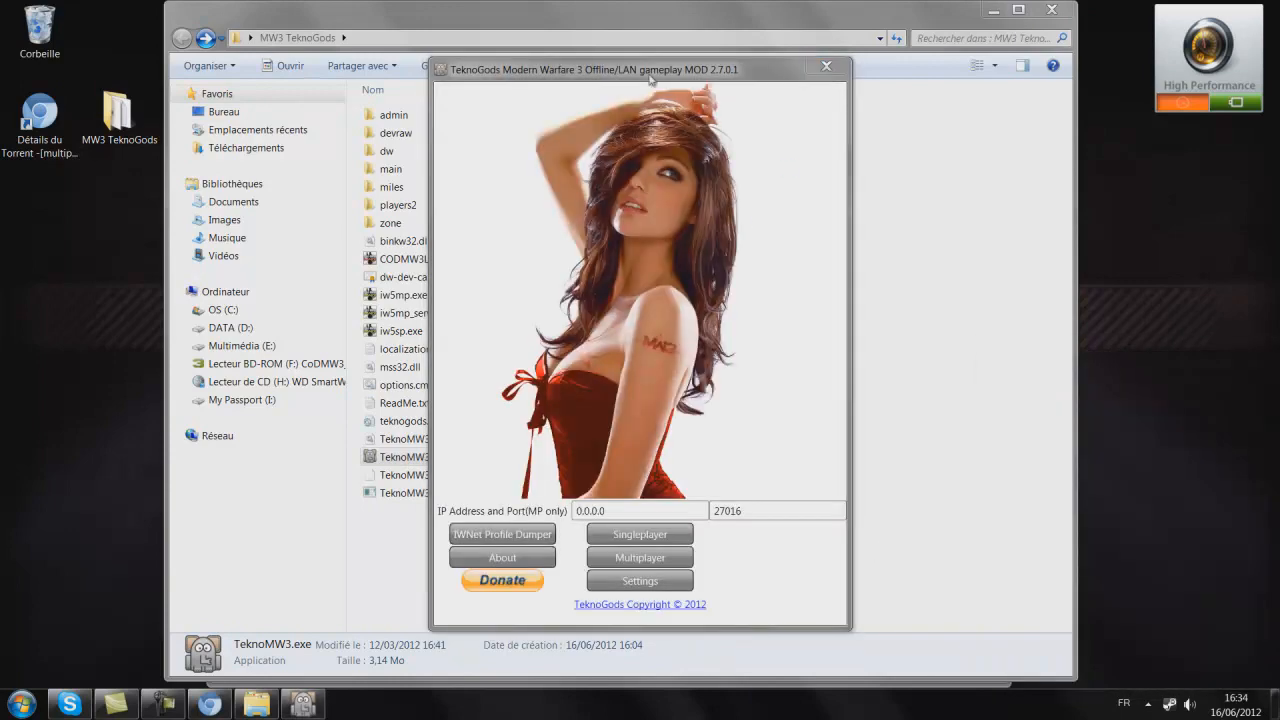
pyautogui.moveTo(597, 79); pyautogui.dragTo(812, 64)
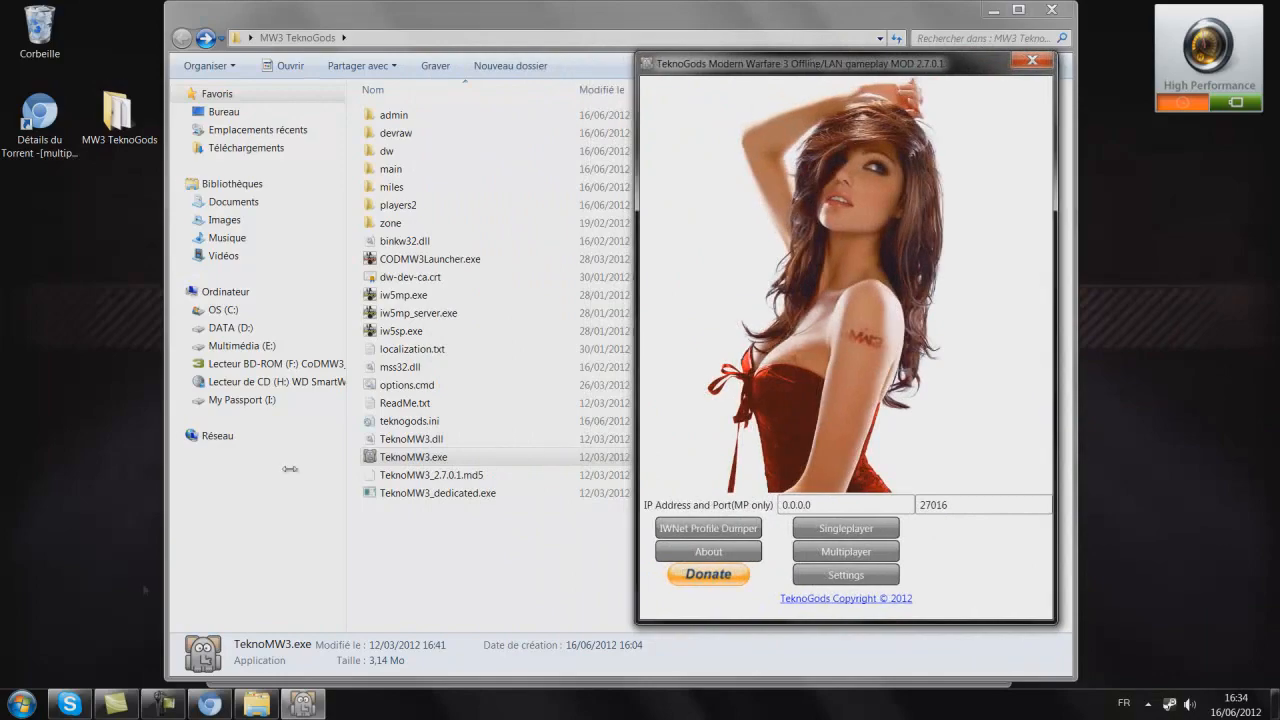
# Switch to the browser and examine the t411 torrent page's game version and its installation and multiplayer instructions
pyautogui.click(208, 704)
pyautogui.scroll(10, 474, 234)
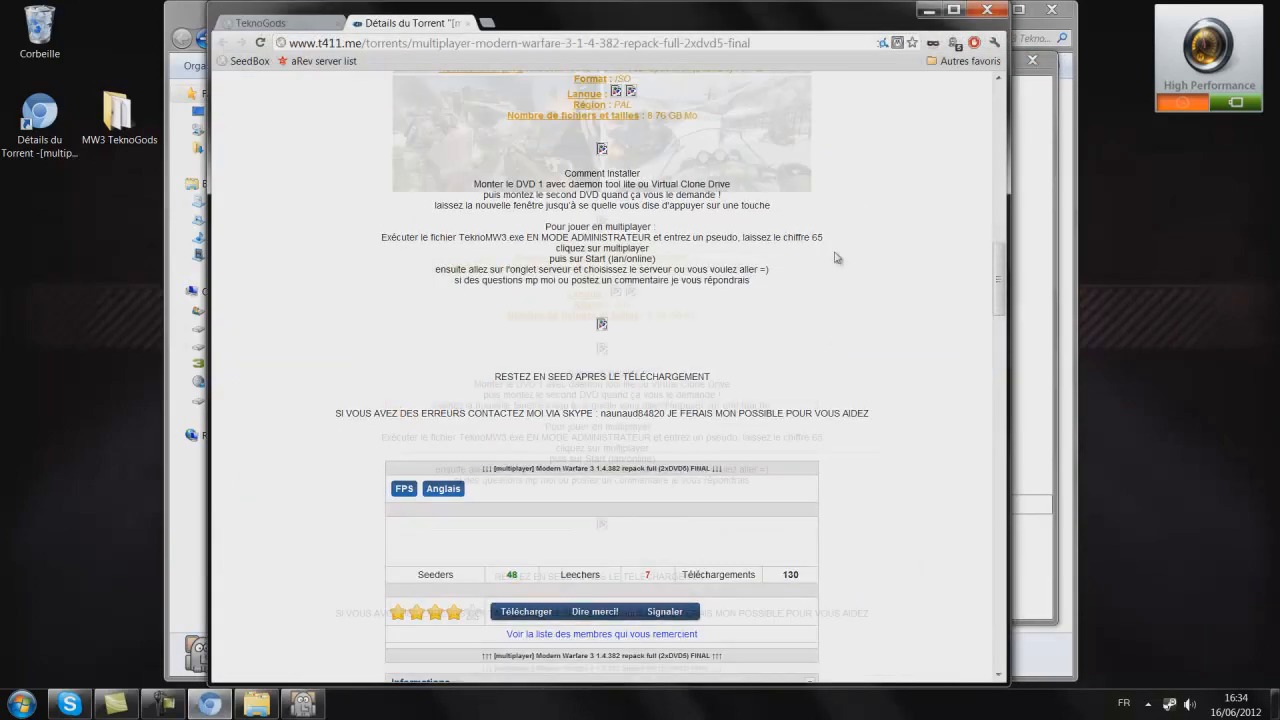
pyautogui.scroll(3, 850, 268)
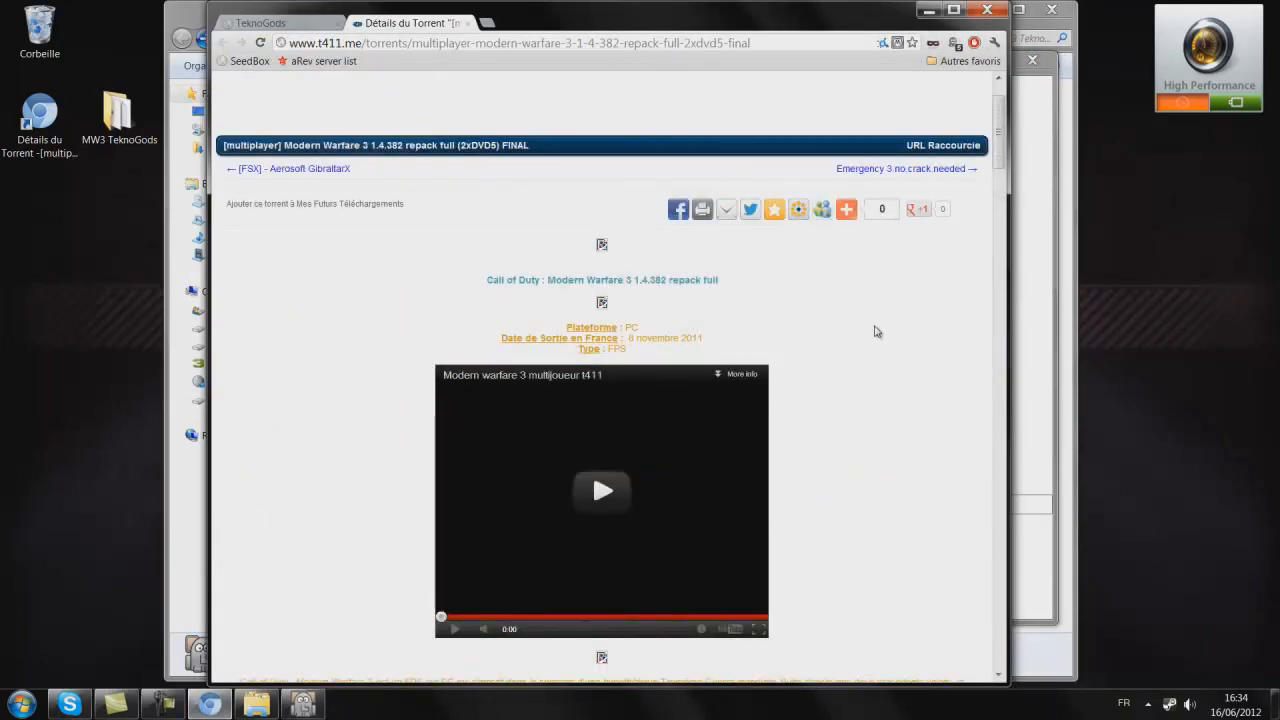
pyautogui.scroll(-9, 875, 331)
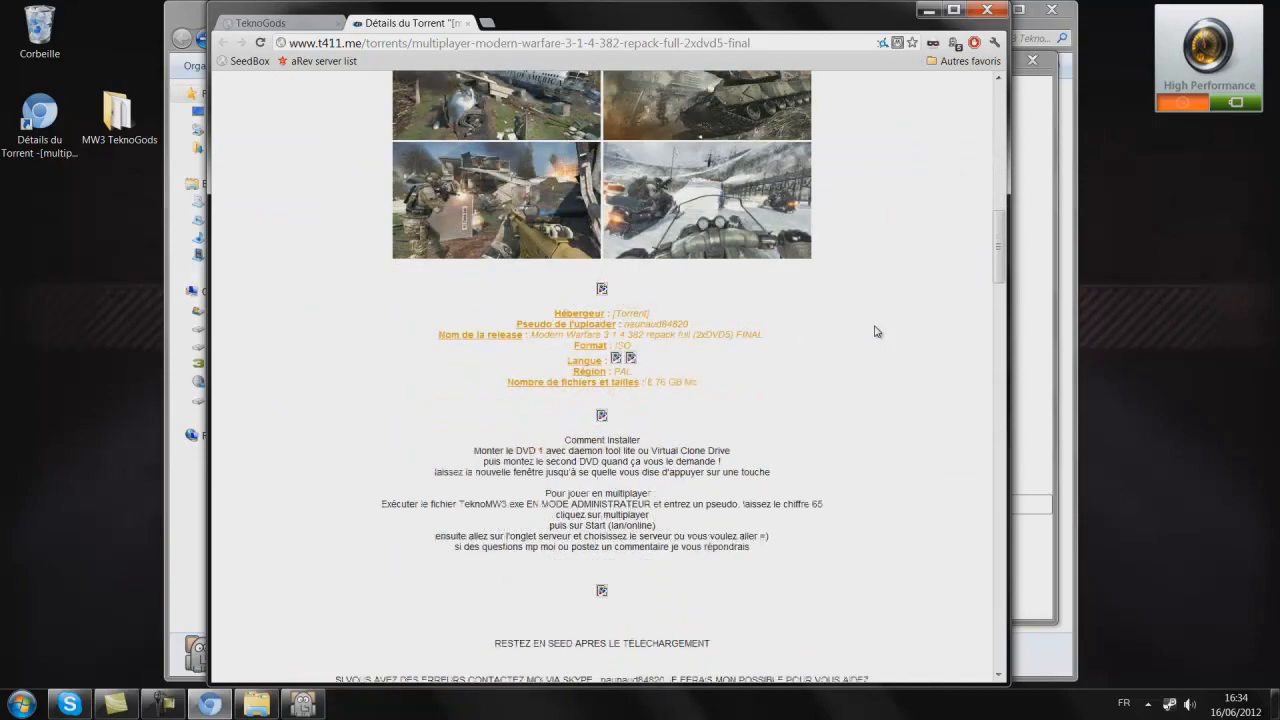
pyautogui.scroll(-2, 875, 331)
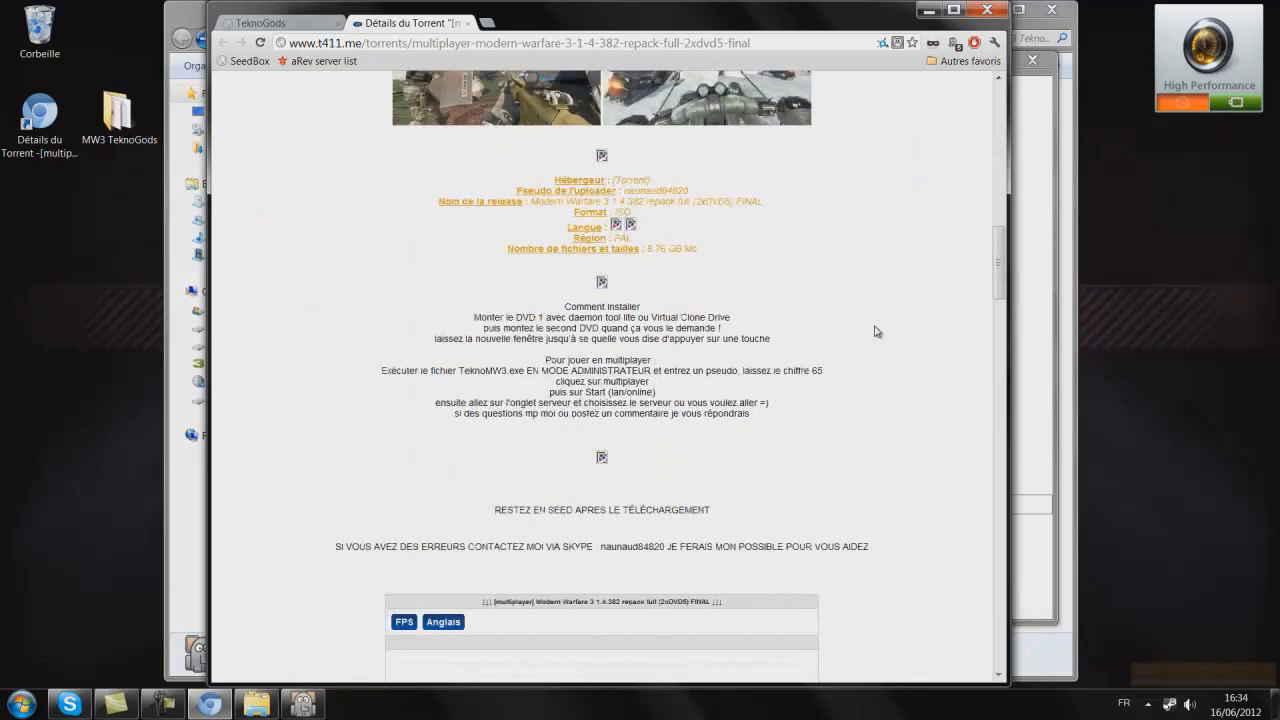
pyautogui.scroll(2, 875, 331)
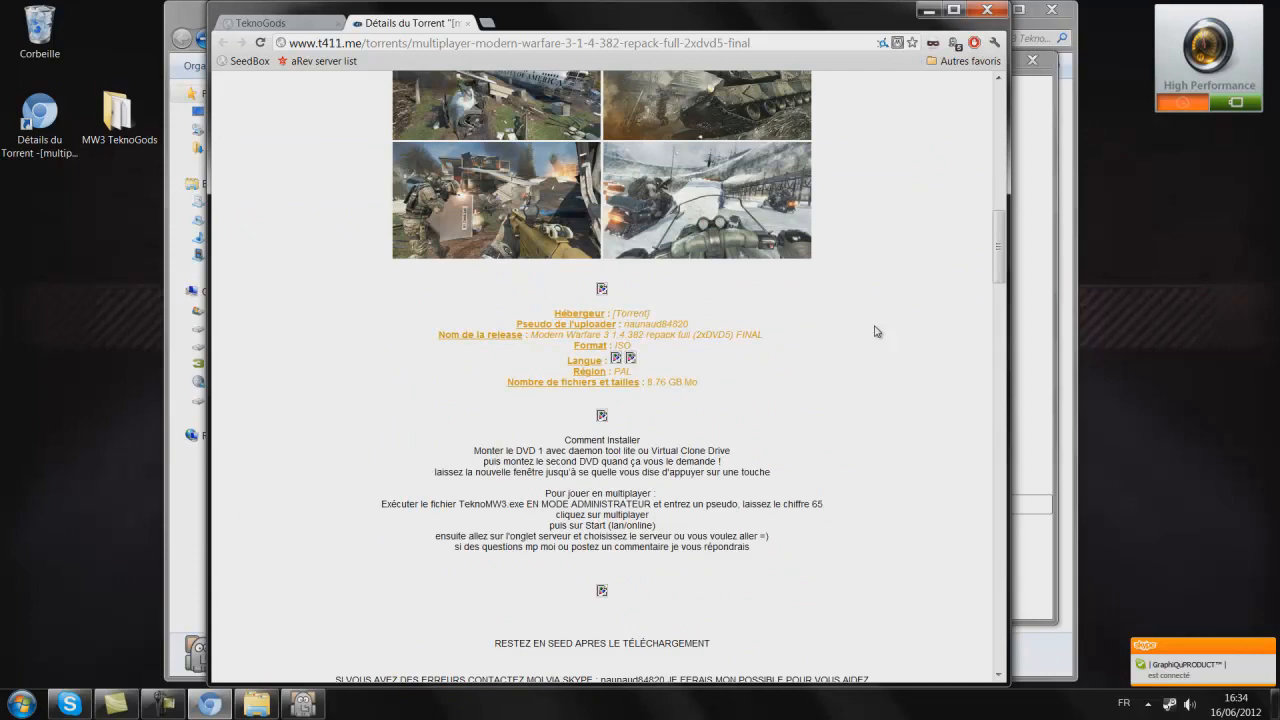
pyautogui.scroll(9, 875, 331)
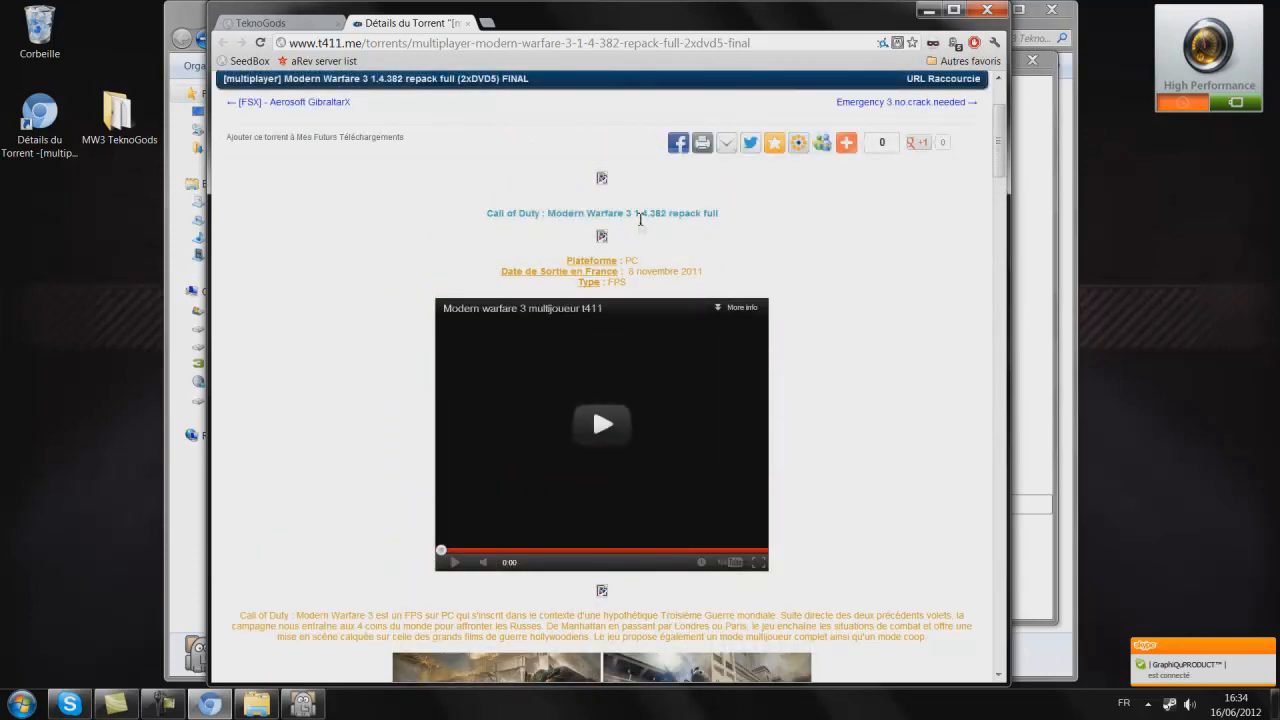
pyautogui.moveTo(626, 214); pyautogui.dragTo(677, 215)
pyautogui.click(865, 281)
pyautogui.scroll(-10, 929, 367)
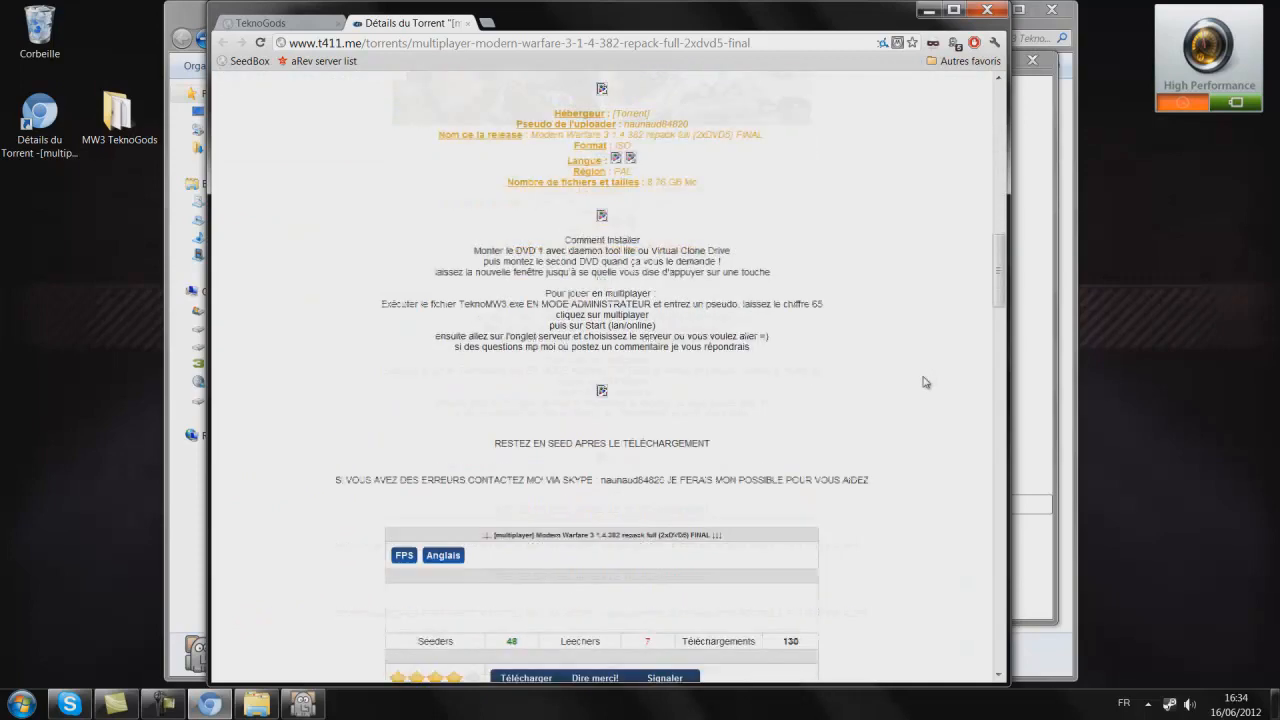
pyautogui.scroll(-2, 919, 361)
pyautogui.scroll(-4, 919, 361)
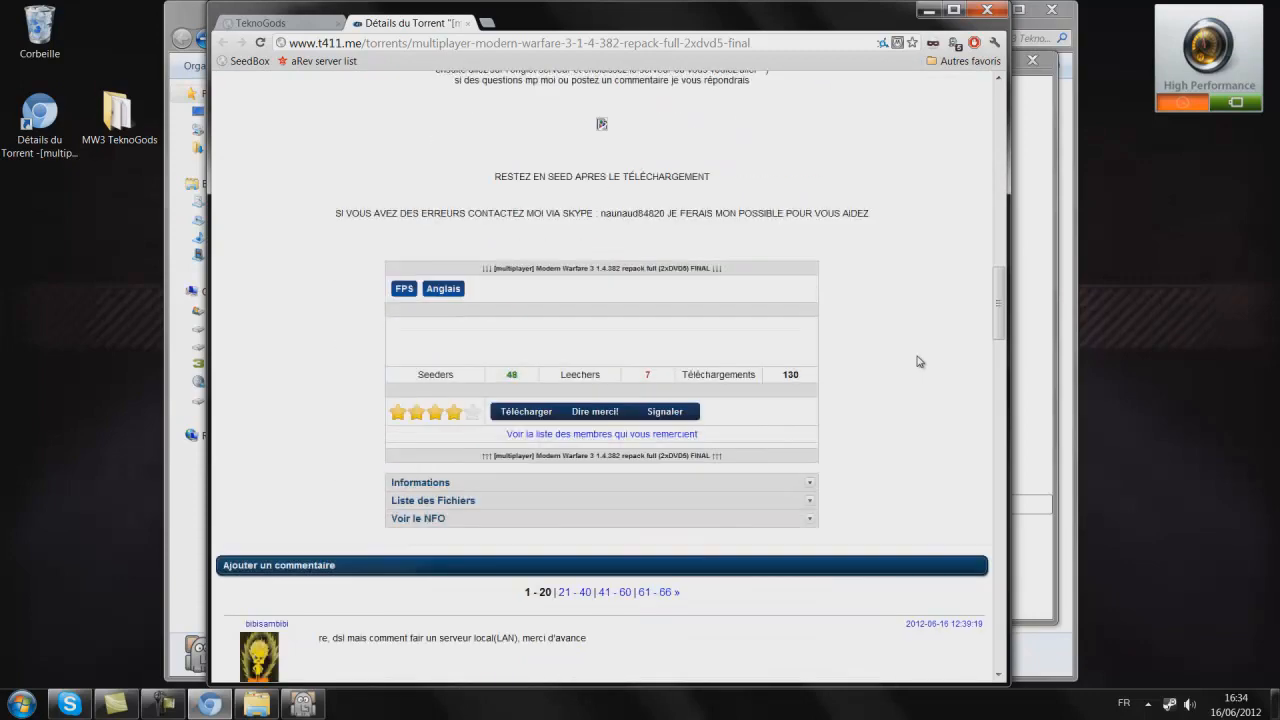
pyautogui.scroll(2, 837, 360)
# On teknogods.com, go to the Call of Duty – Modern Warfare 3 forum and open the TeknoMW3 2.7.0.1 topic
pyautogui.moveTo(713, 25); pyautogui.dragTo(666, 232)
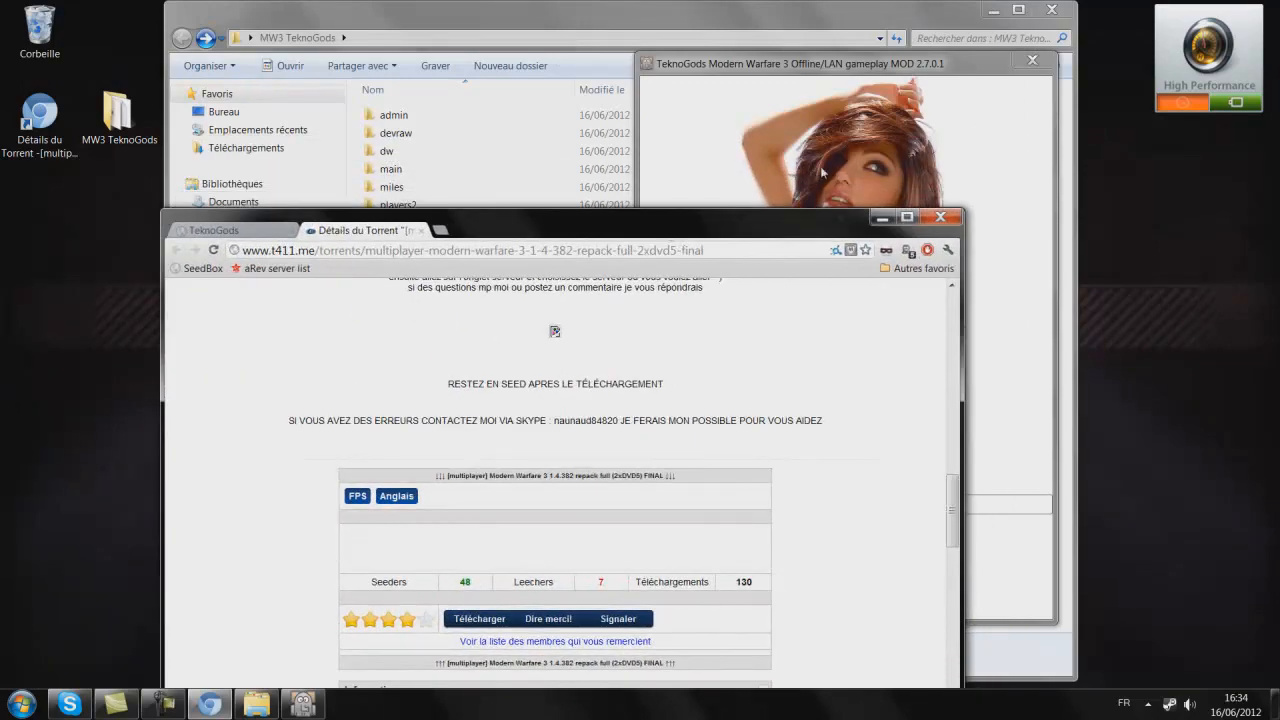
pyautogui.click(237, 228)
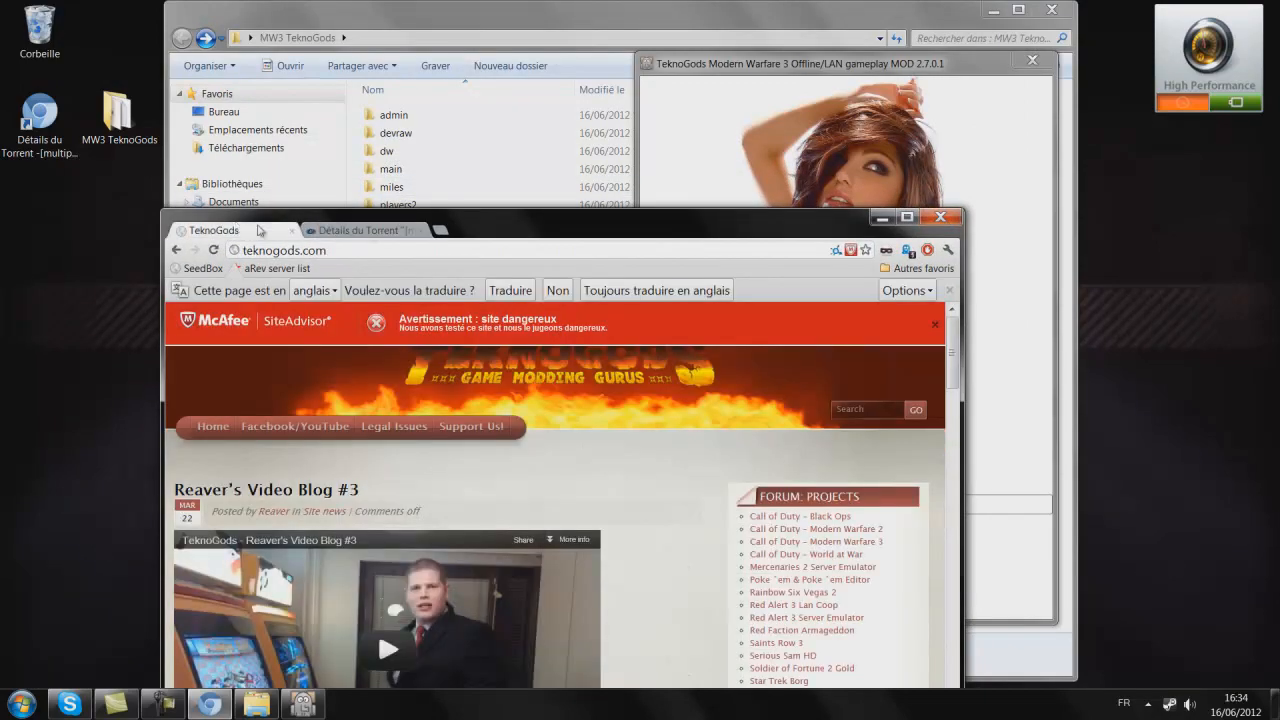
pyautogui.moveTo(581, 222); pyautogui.dragTo(633, 28)
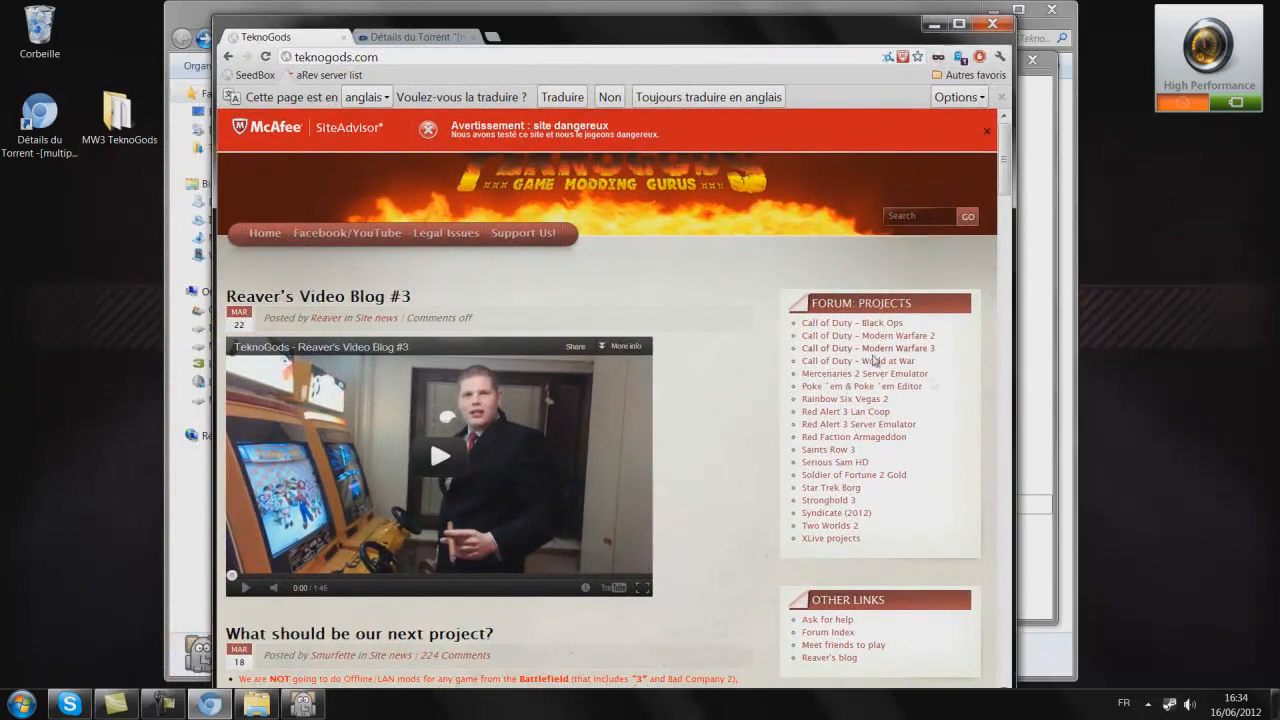
pyautogui.click(926, 355)
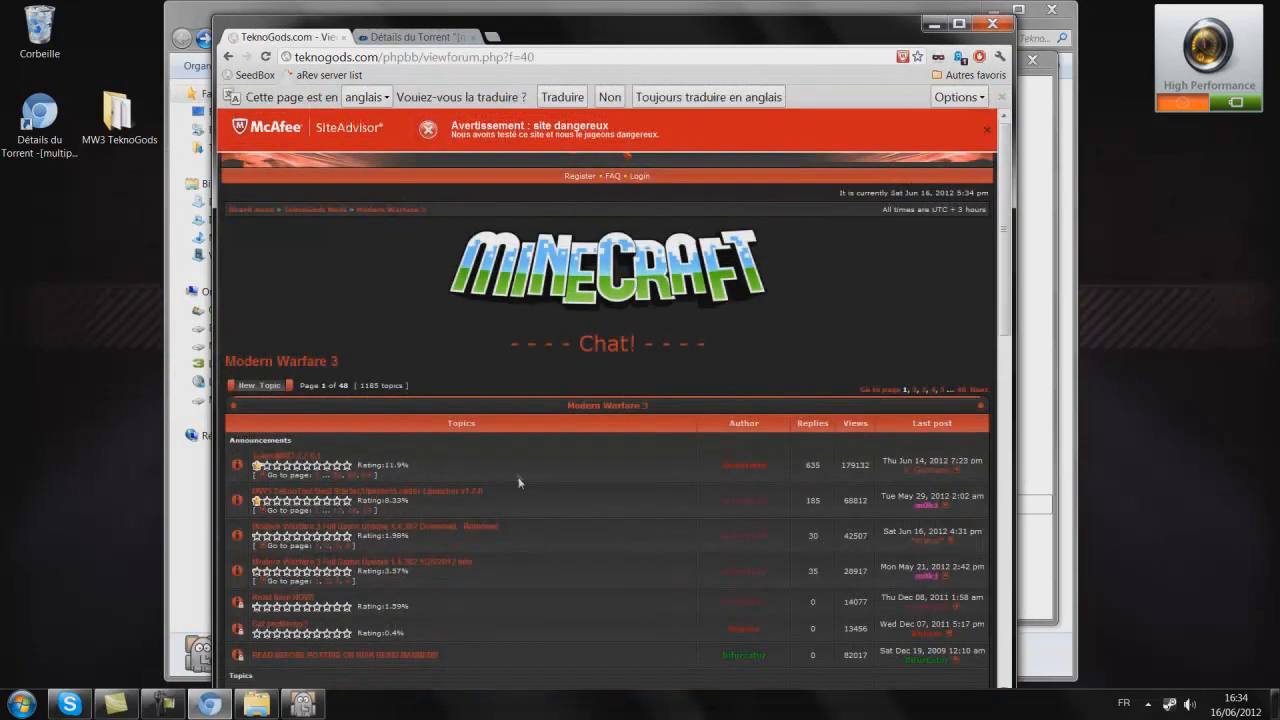
pyautogui.click(285, 457)
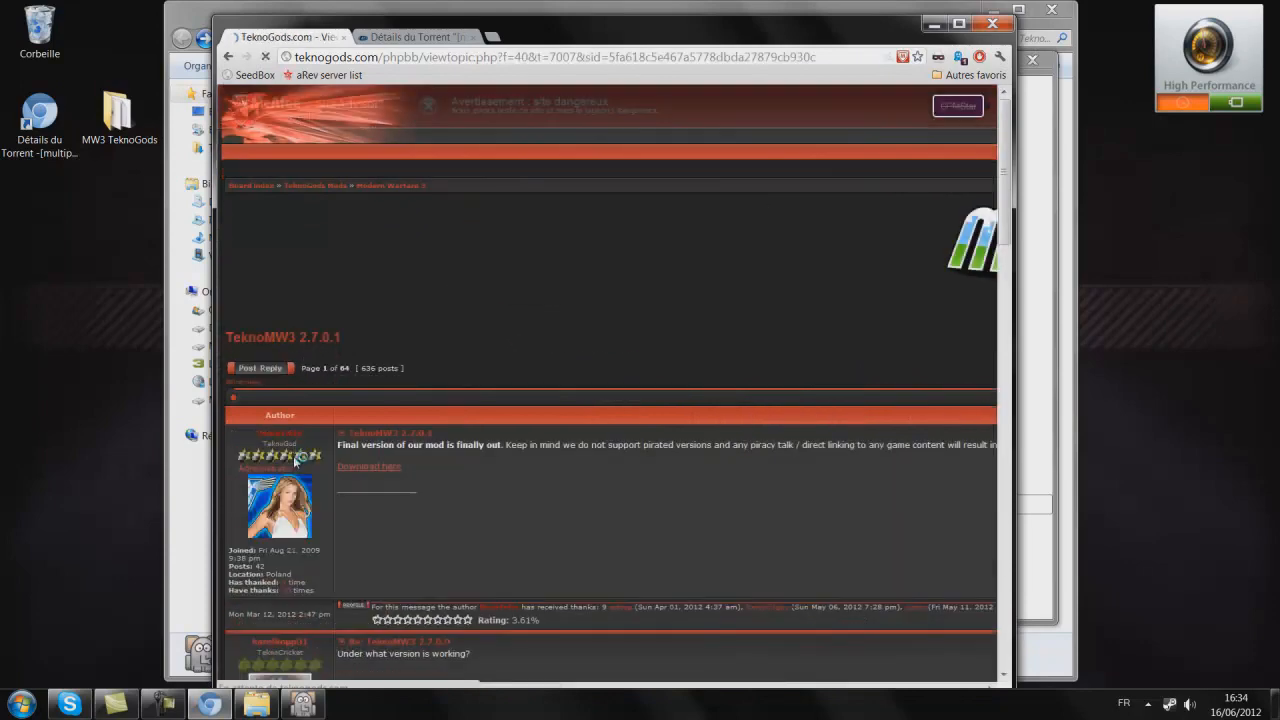
# Download TeknoMW3_2.7.0.1_public.7z from 2shared and show the full downloads list in a maximised browser window
pyautogui.click(370, 425)
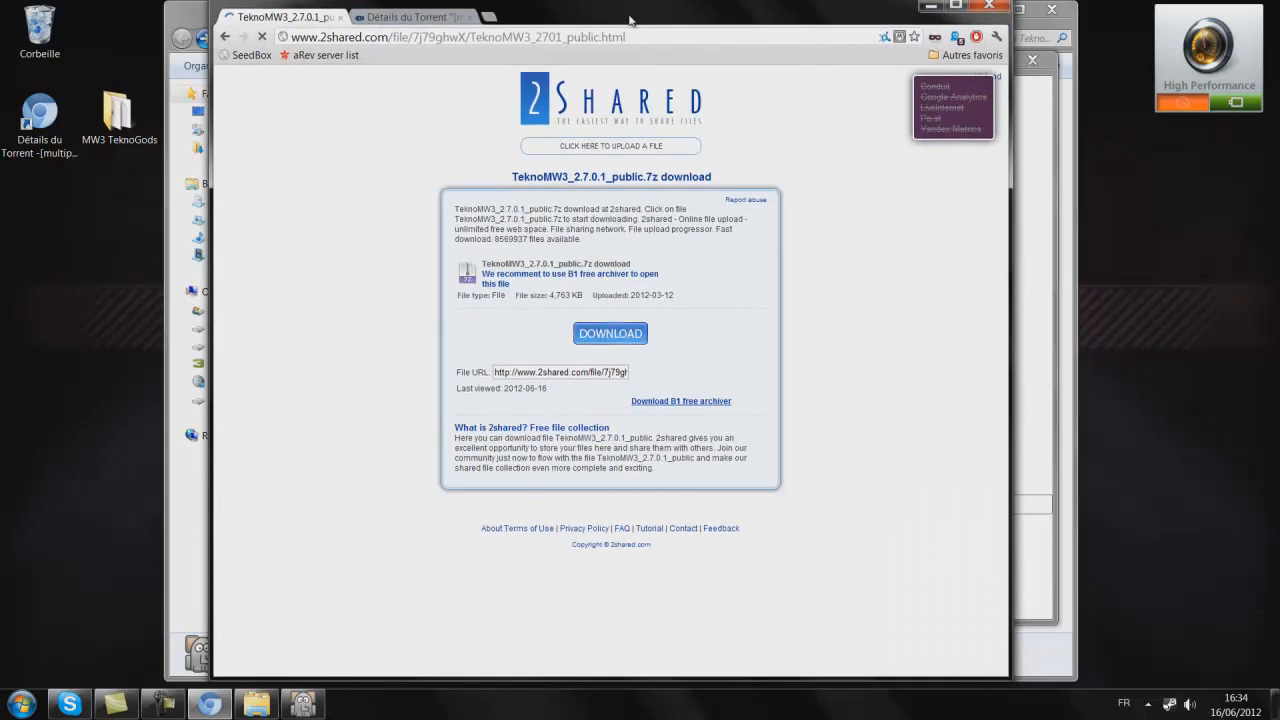
pyautogui.moveTo(632, 39); pyautogui.dragTo(630, 25)
pyautogui.click(610, 363)
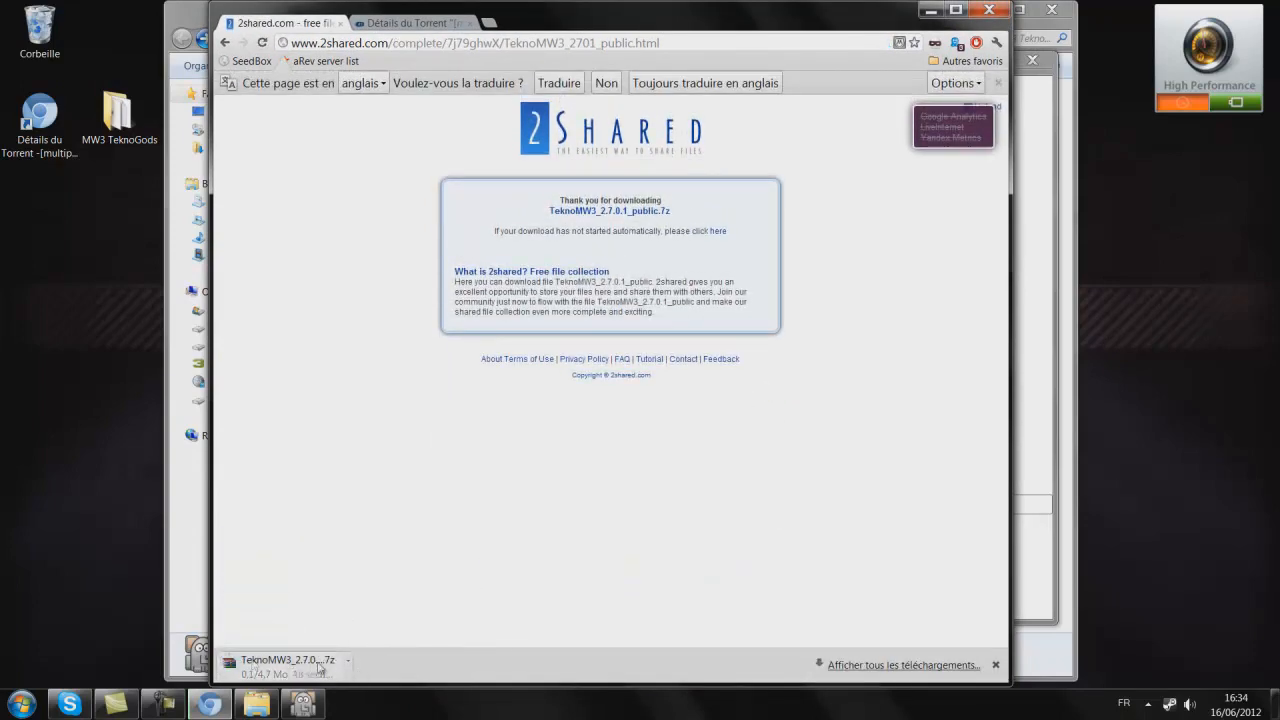
pyautogui.click(853, 666)
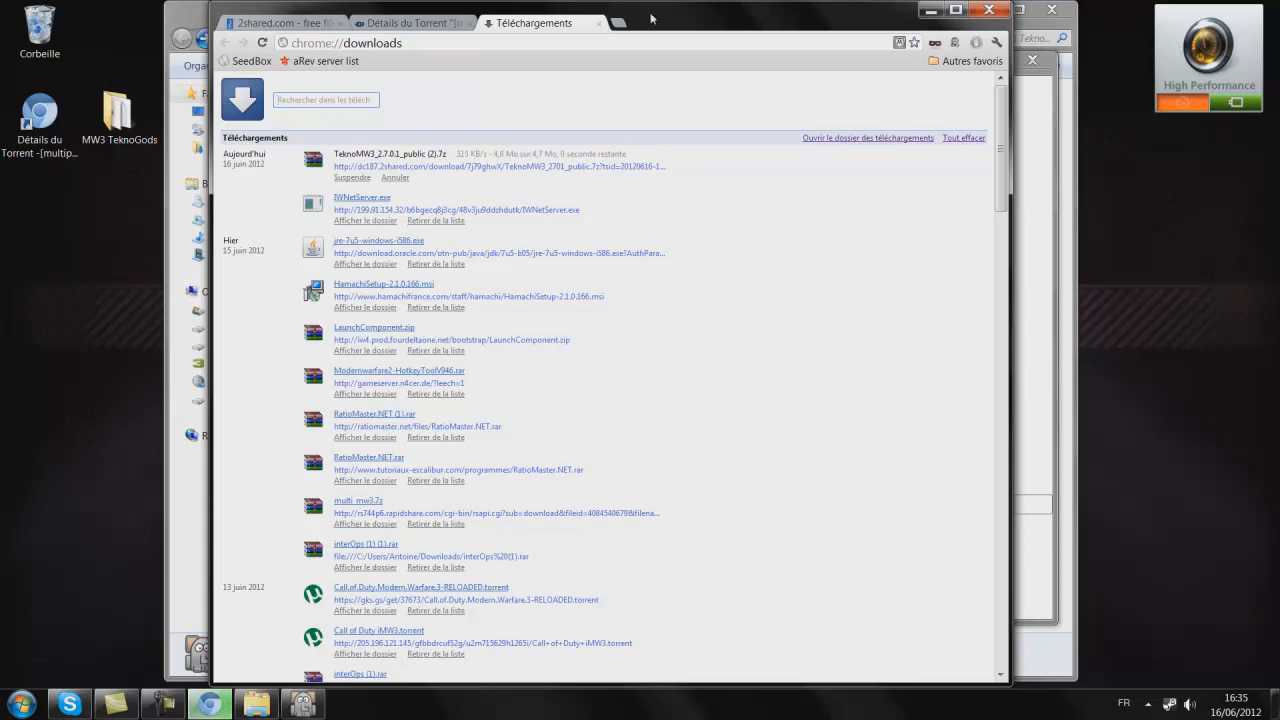
pyautogui.doubleClick(708, 14)
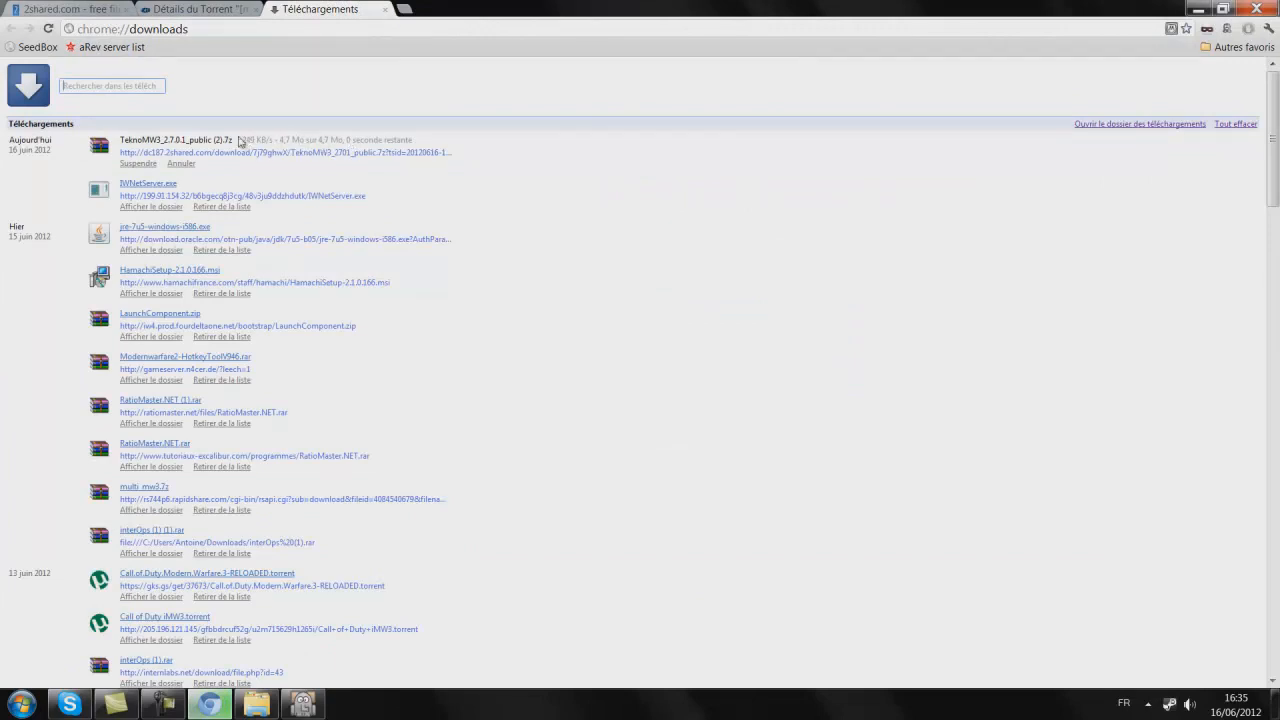
# Restore the browser window down, place the downloaded TeknoMW3_2.7.0.1_public (2).7z archive on the desktop, and close the browser
pyautogui.doubleClick(510, 9)
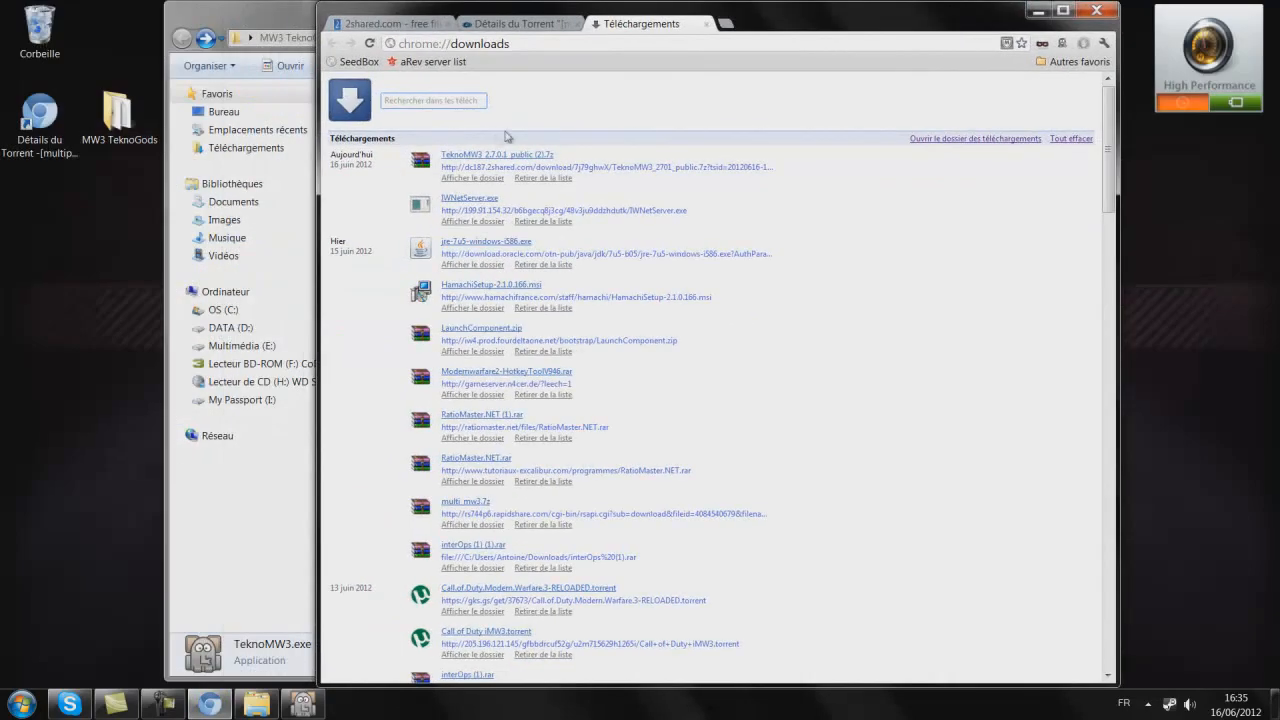
pyautogui.moveTo(474, 160); pyautogui.dragTo(68, 284)
pyautogui.click(748, 78)
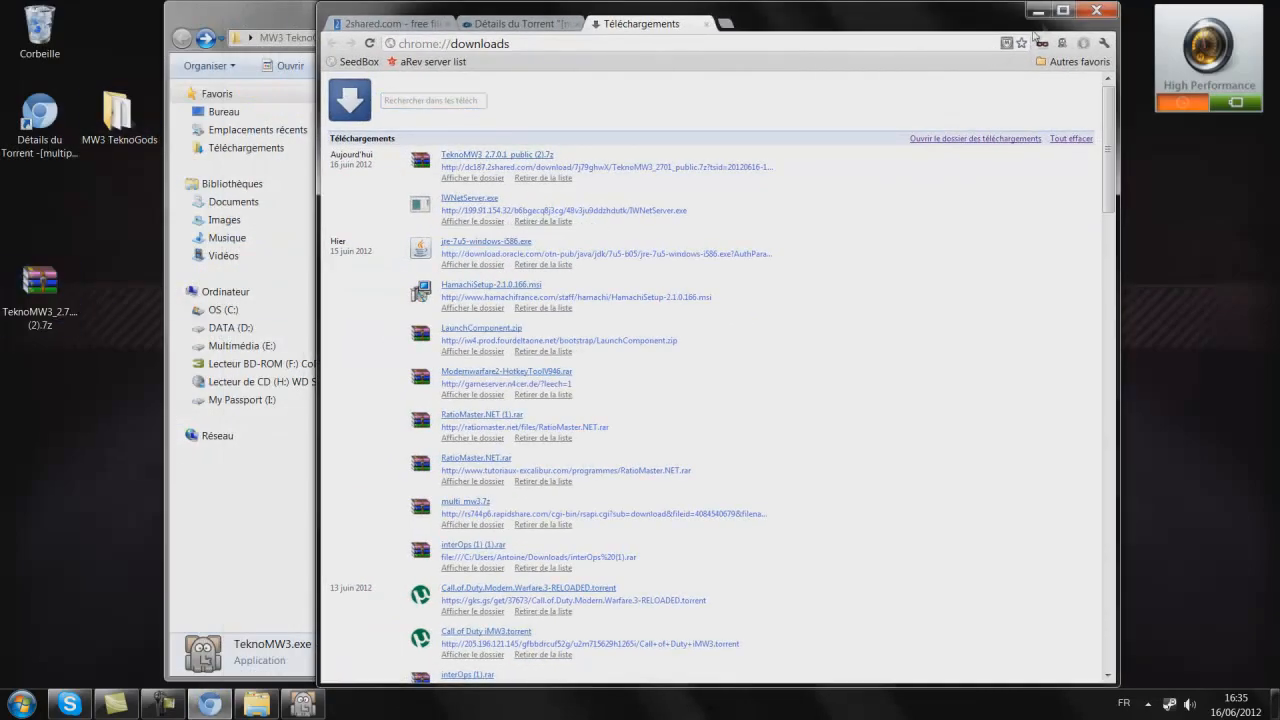
pyautogui.click(1087, 14)
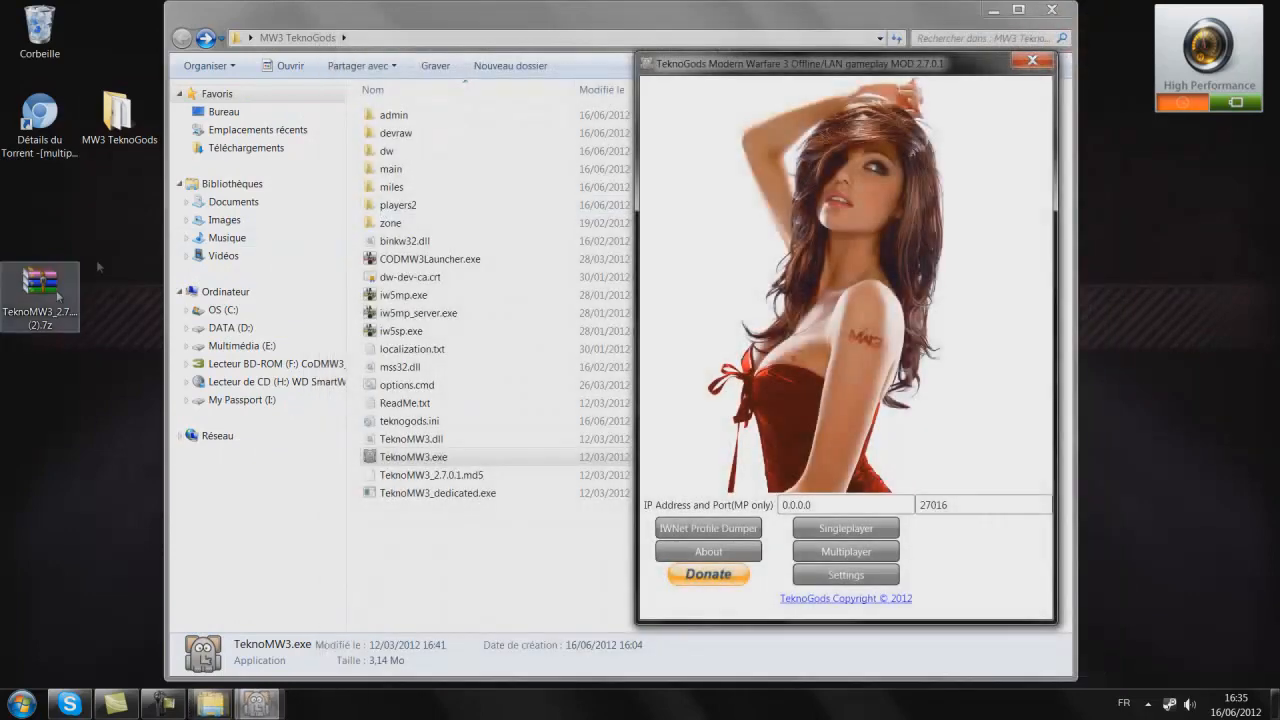
# Close TeknoMW3 and extract all five files of the TeknoMW3_2.7.0.1_public (2).7z archive into the MW3 TeknoGods folder, replacing the existing ones
pyautogui.click(1033, 63)
pyautogui.moveTo(679, 17); pyautogui.dragTo(855, 20)
pyautogui.click(115, 415)
pyautogui.moveTo(115, 415); pyautogui.dragTo(1000, 575)
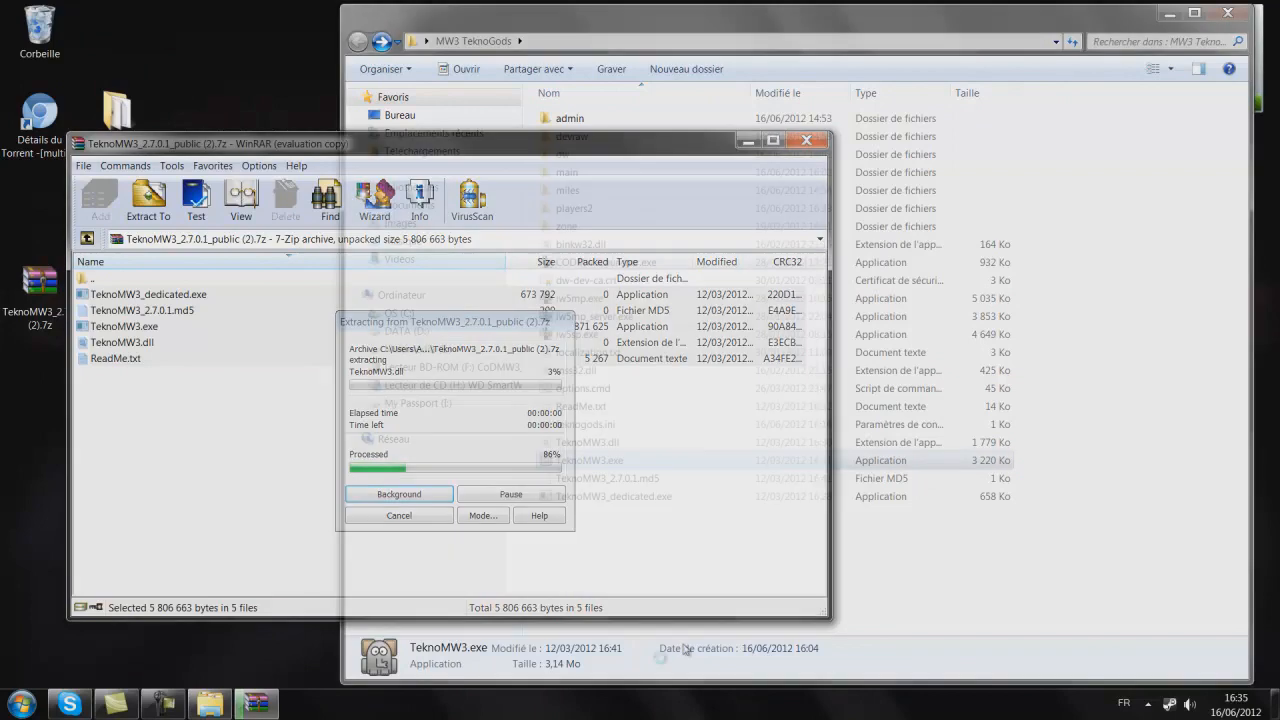
pyautogui.click(470, 535)
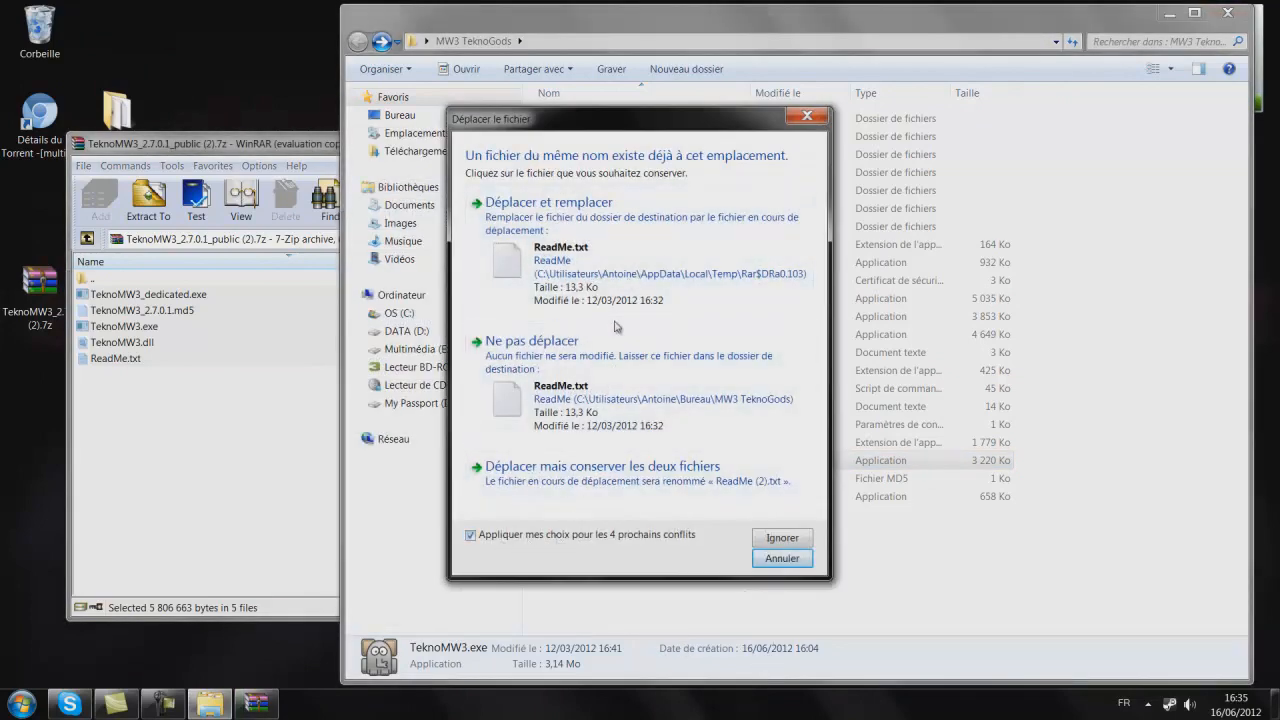
pyautogui.click(632, 287)
pyautogui.click(643, 586)
pyautogui.click(323, 517)
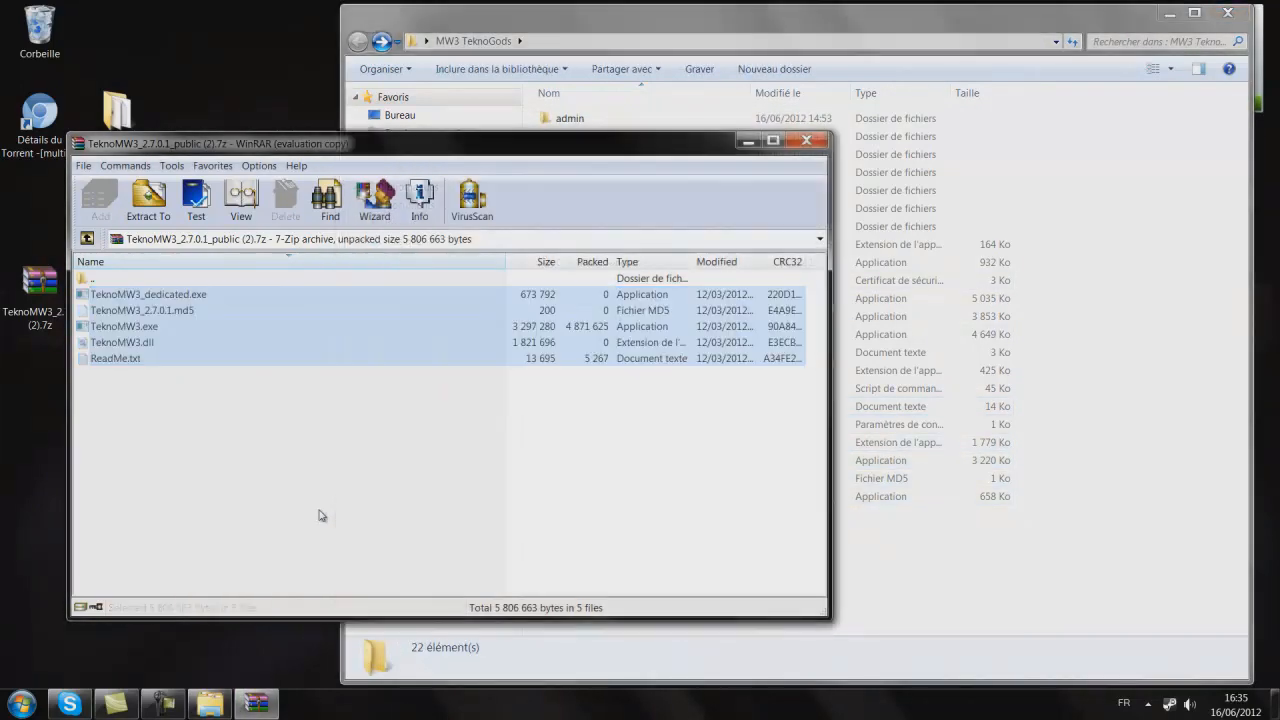
pyautogui.click(806, 141)
pyautogui.moveTo(859, 24); pyautogui.dragTo(667, 20)
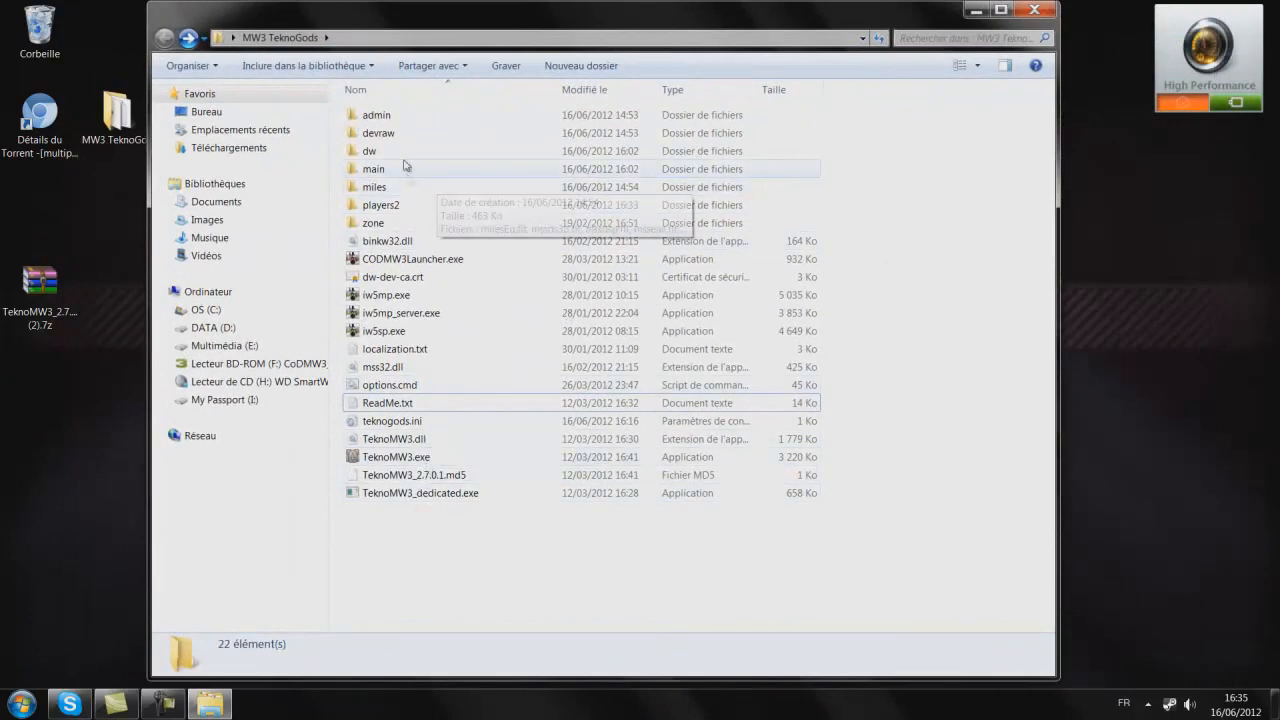
# Delete iw5_m2d02ef8d_110000100010000.stat from the dw folder and return to the MW3 TeknoGods folder
pyautogui.click(380, 133)
pyautogui.doubleClick(385, 151)
pyautogui.click(432, 158)
pyautogui.rightClick(432, 158)
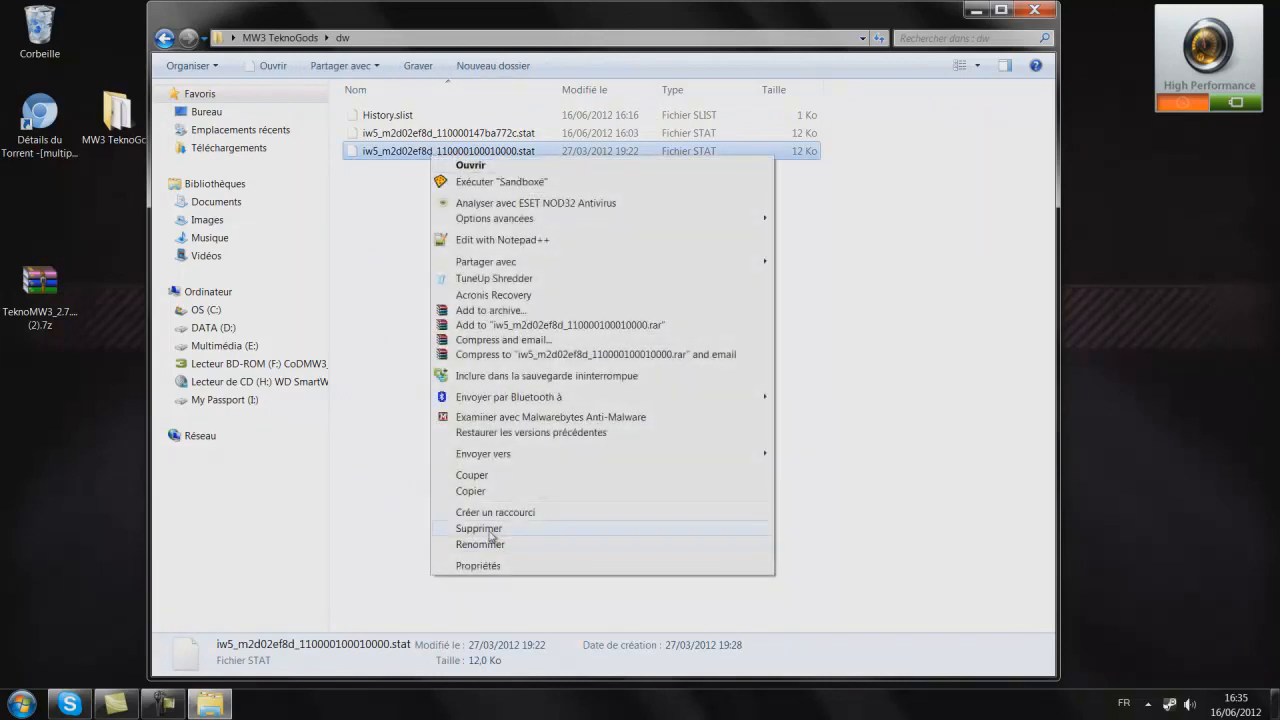
pyautogui.click(479, 529)
pyautogui.click(176, 40)
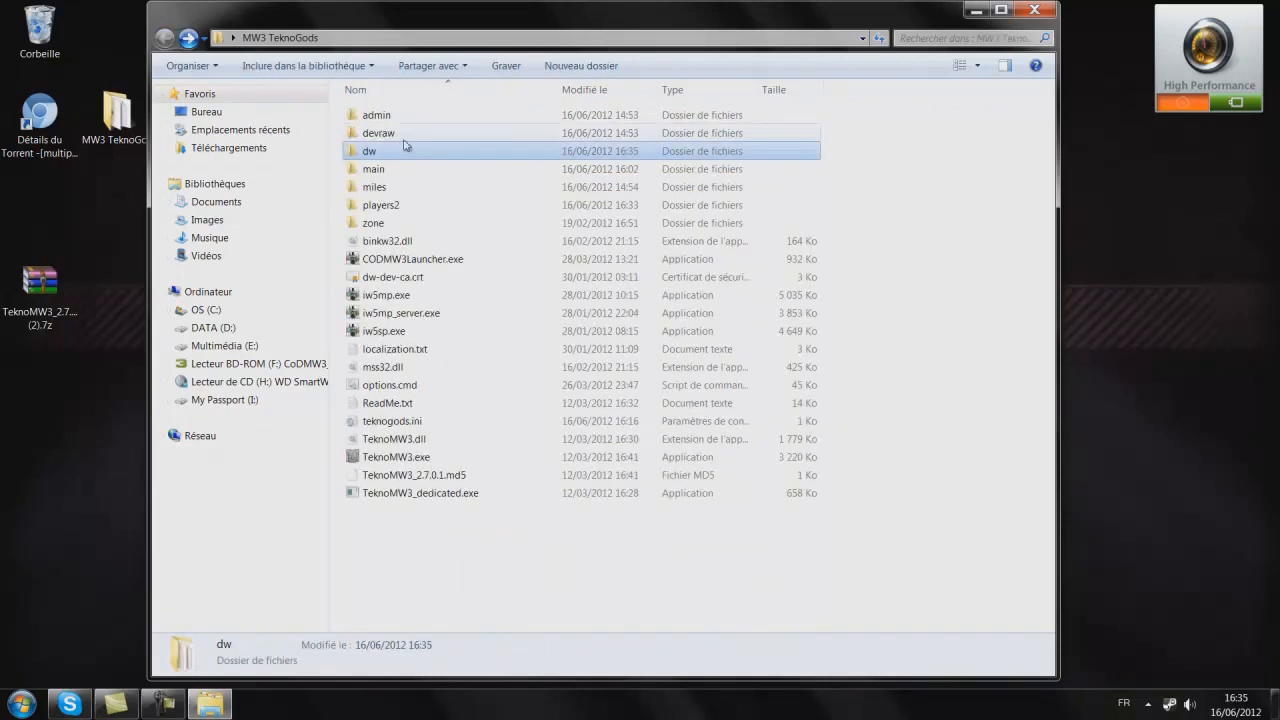
# Launch TeknoMW3.exe, authorise its internet connection in the firewall alert, and close the launcher
pyautogui.doubleClick(380, 459)
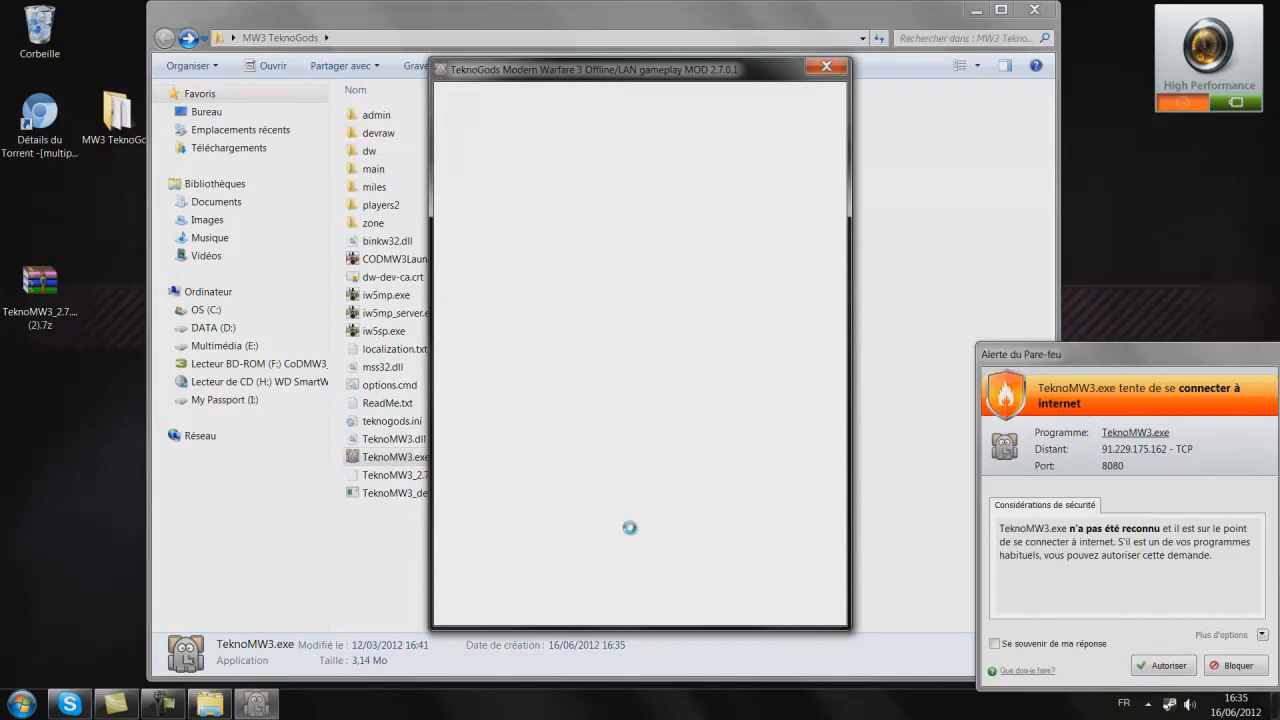
pyautogui.click(1156, 676)
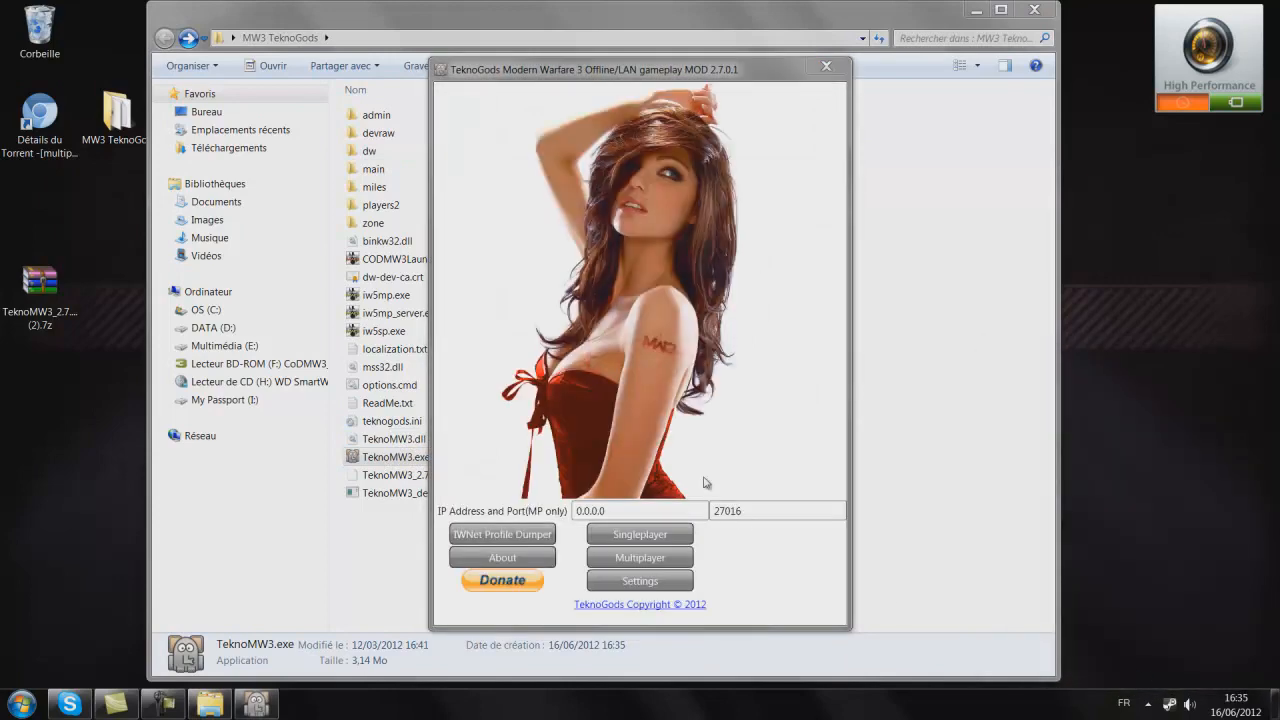
pyautogui.click(826, 66)
# Restore the deleted stat file in the dw folder and delete iw5_m2d02ef8d_110000147ba772c.stat instead
pyautogui.doubleClick(369, 150)
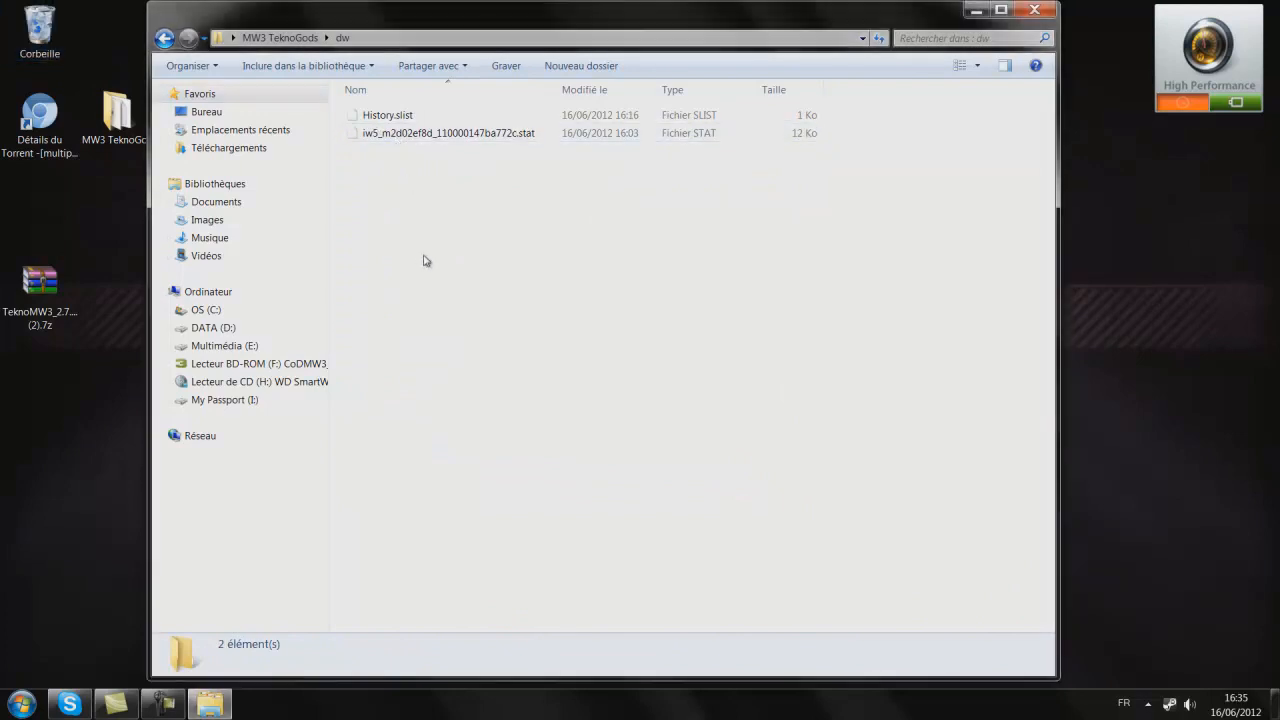
pyautogui.rightClick(424, 256)
pyautogui.click(470, 388)
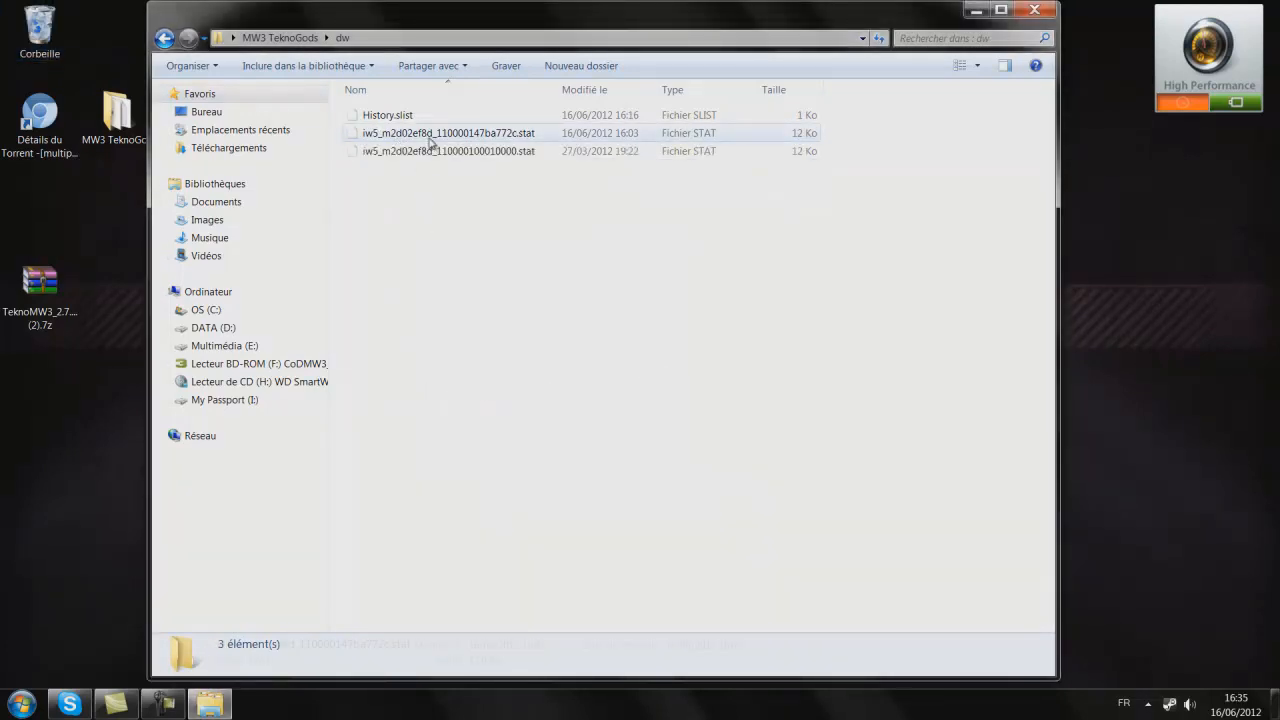
pyautogui.rightClick(430, 136)
pyautogui.click(478, 511)
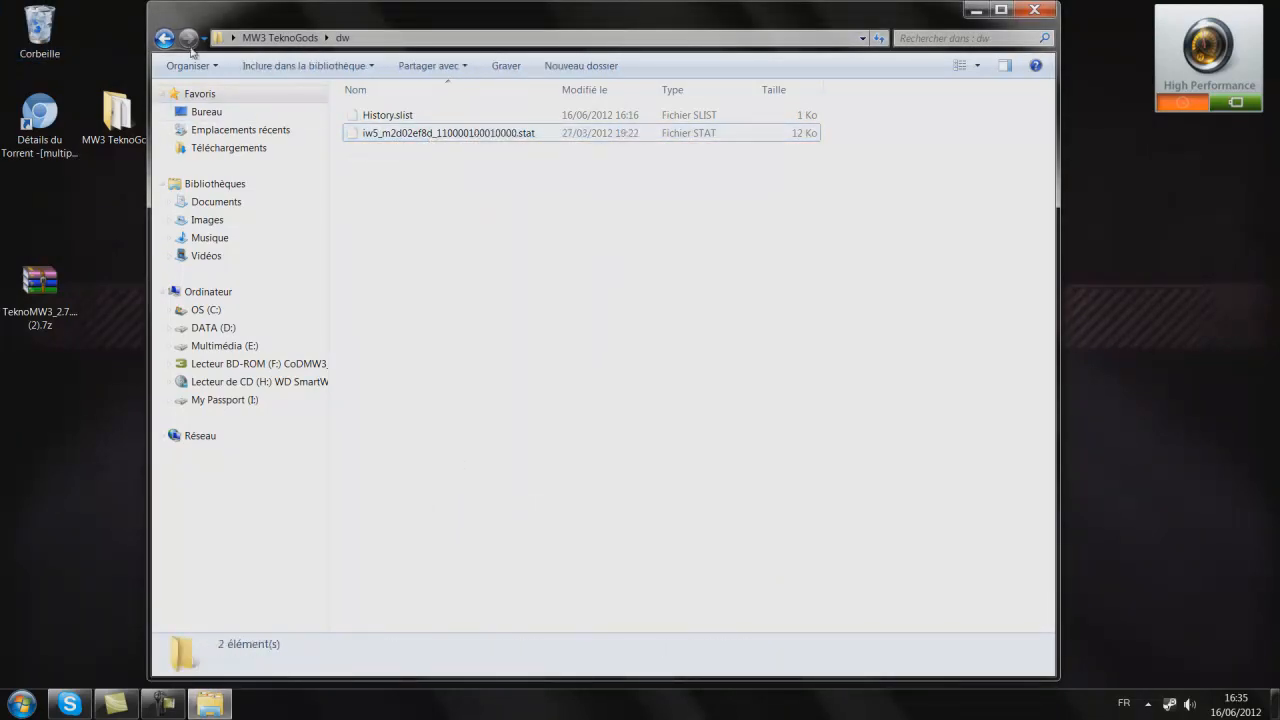
# Launch TeknoMW3.exe again from the MW3 TeknoGods folder, authorise its connection, and show its multiplayer start options
pyautogui.press('BackSpace')
pyautogui.doubleClick(400, 457)
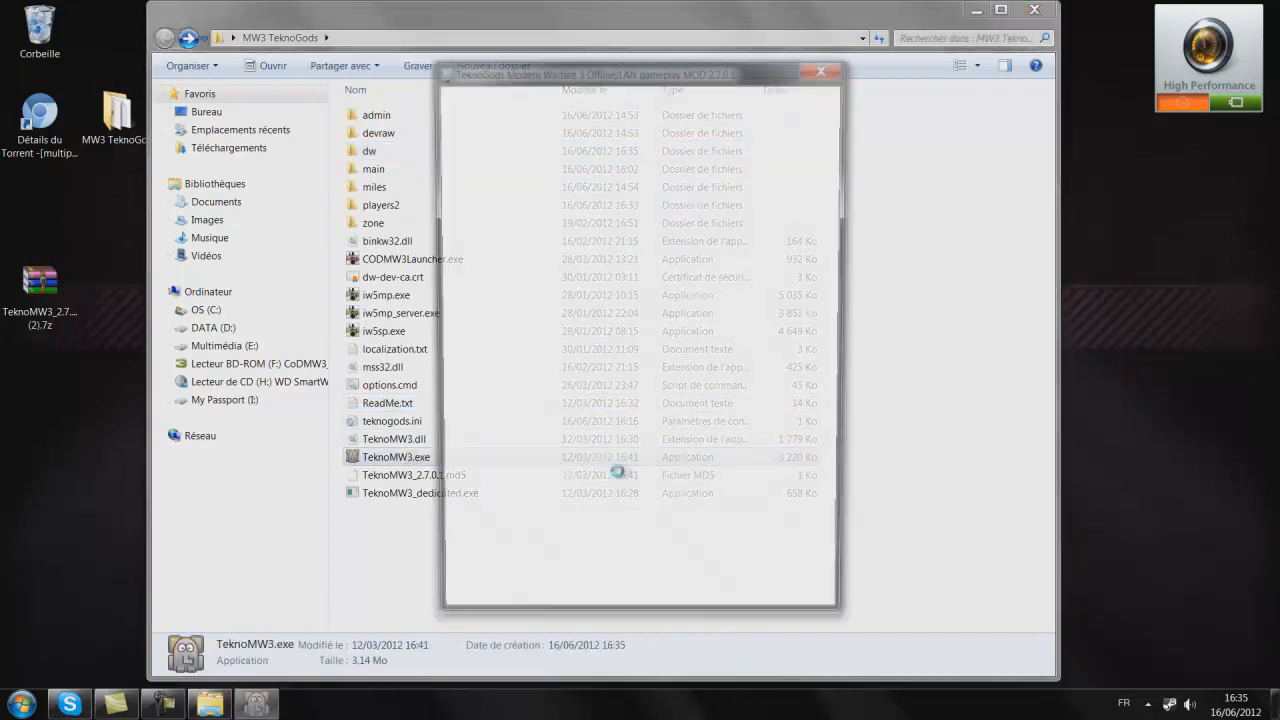
pyautogui.click(1176, 671)
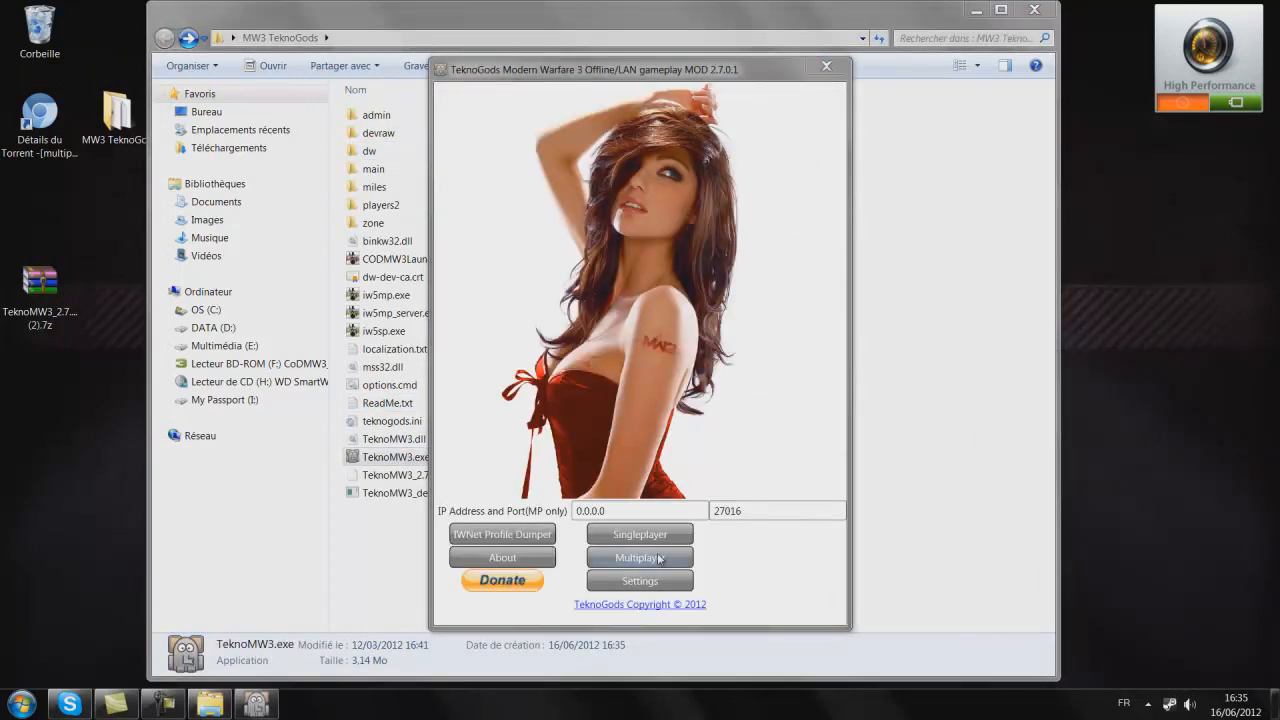
# Undo the deletion of iw5_m2d02ef8d_110000147ba772c.stat in the dw folder and return to the MW3 TeknoGods folder
pyautogui.doubleClick(380, 205)
pyautogui.click(166, 40)
pyautogui.doubleClick(375, 151)
pyautogui.rightClick(481, 266)
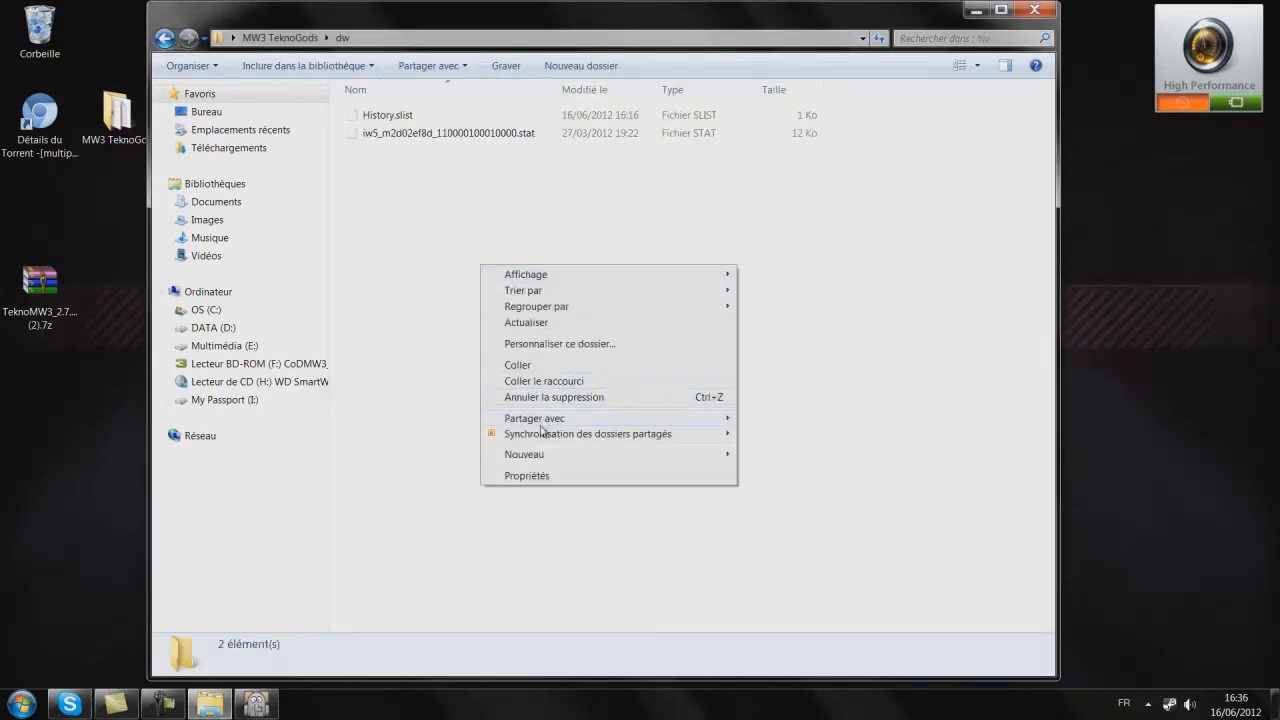
pyautogui.click(610, 398)
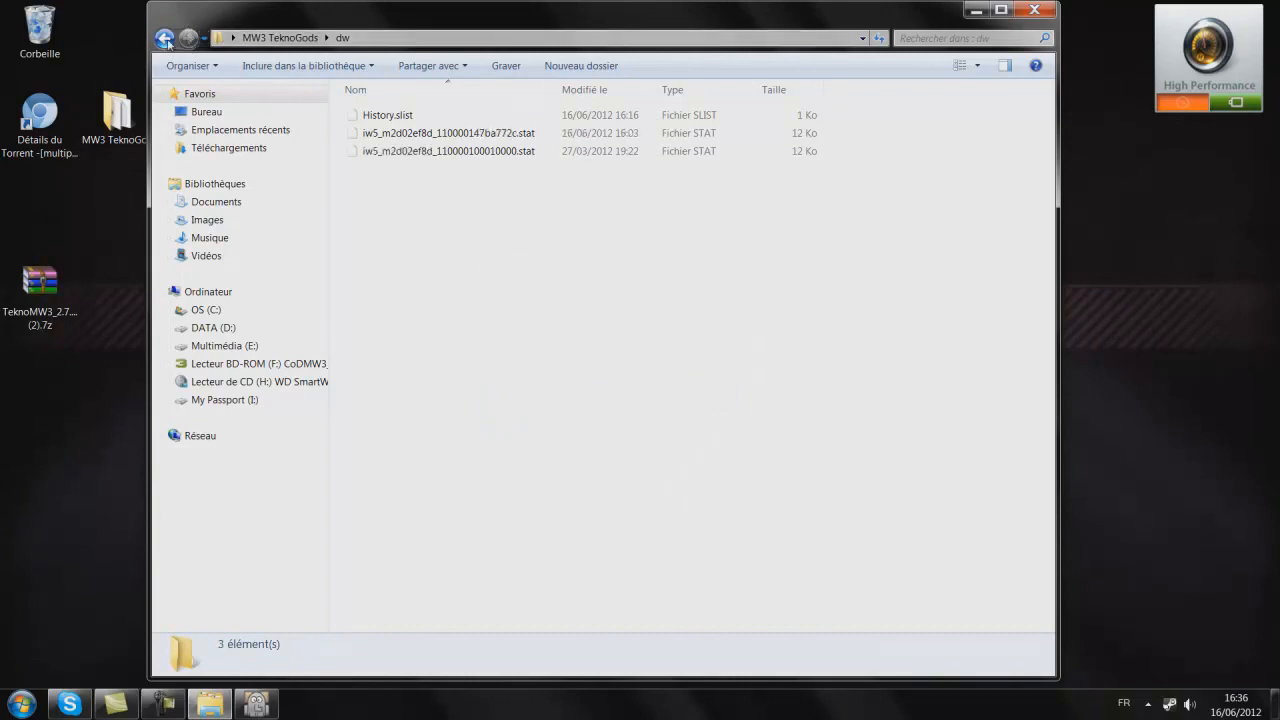
pyautogui.click(166, 40)
# Set the player name to zaefzgg in the TeknoMW3 settings, save it, and start the multiplayer game in LAN/Online mode
pyautogui.click(262, 705)
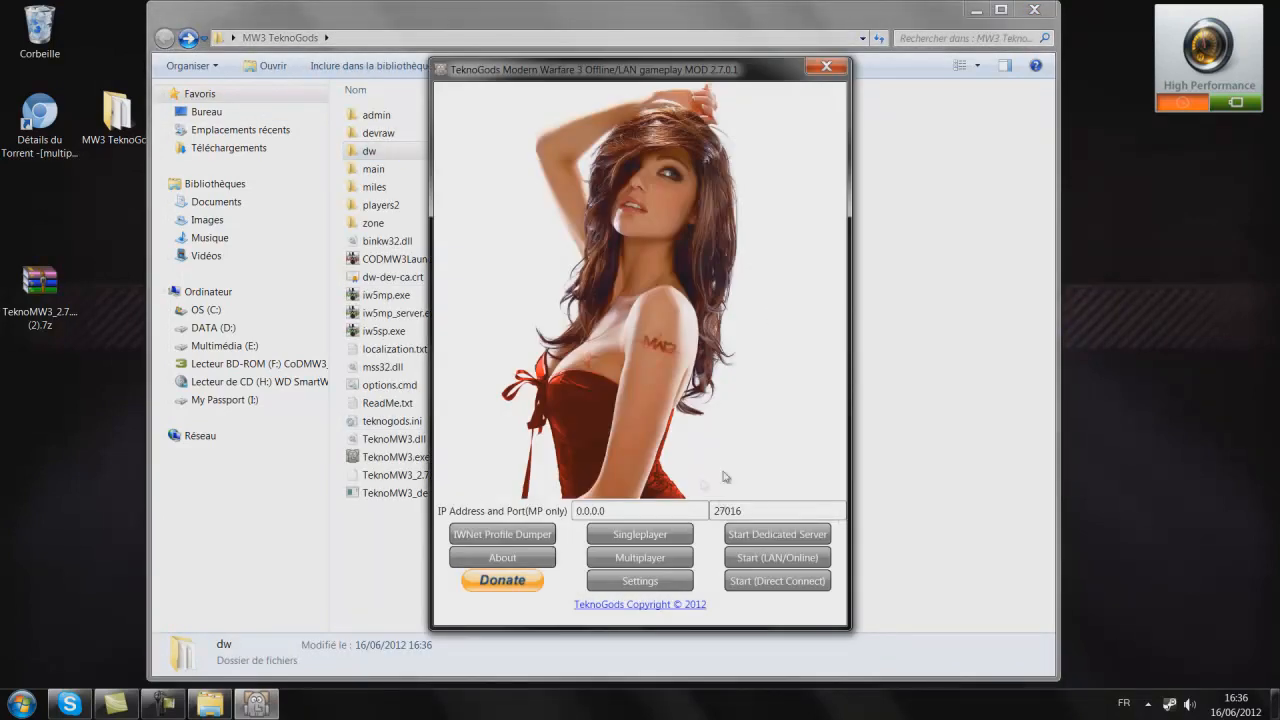
pyautogui.click(688, 589)
pyautogui.moveTo(720, 327); pyautogui.dragTo(506, 354)
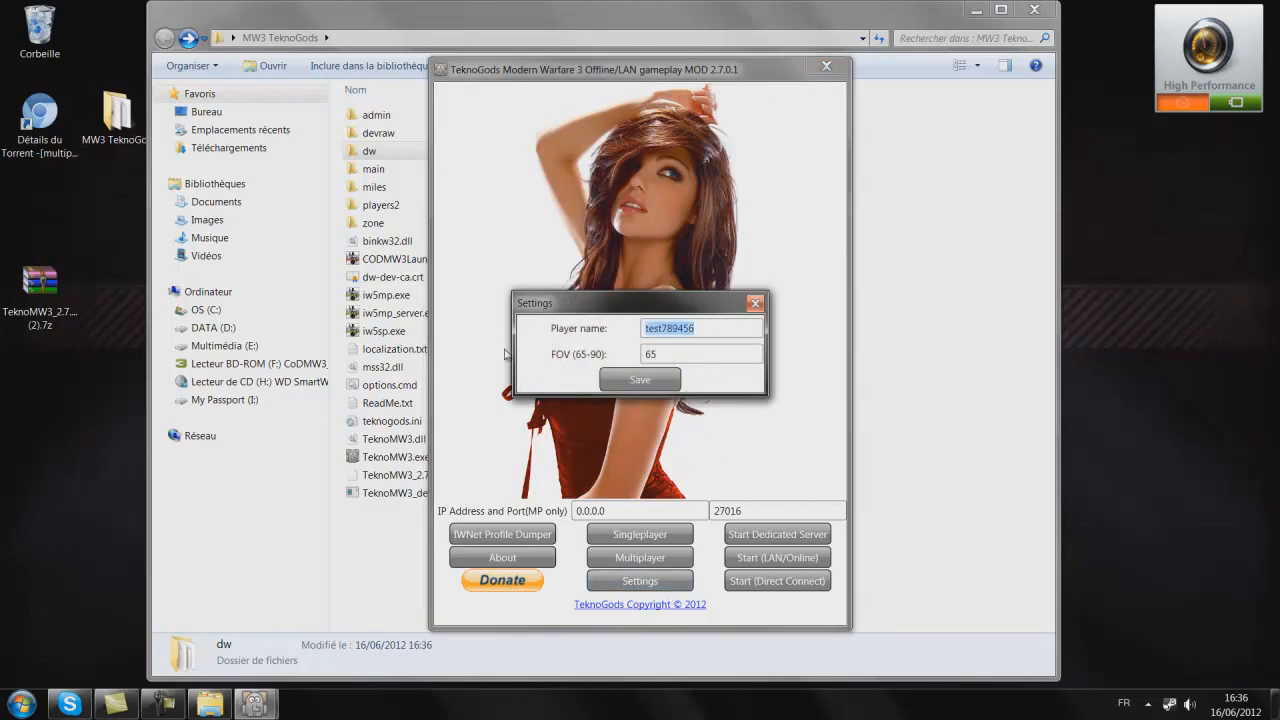
pyautogui.press('BackSpace')
pyautogui.click(666, 385)
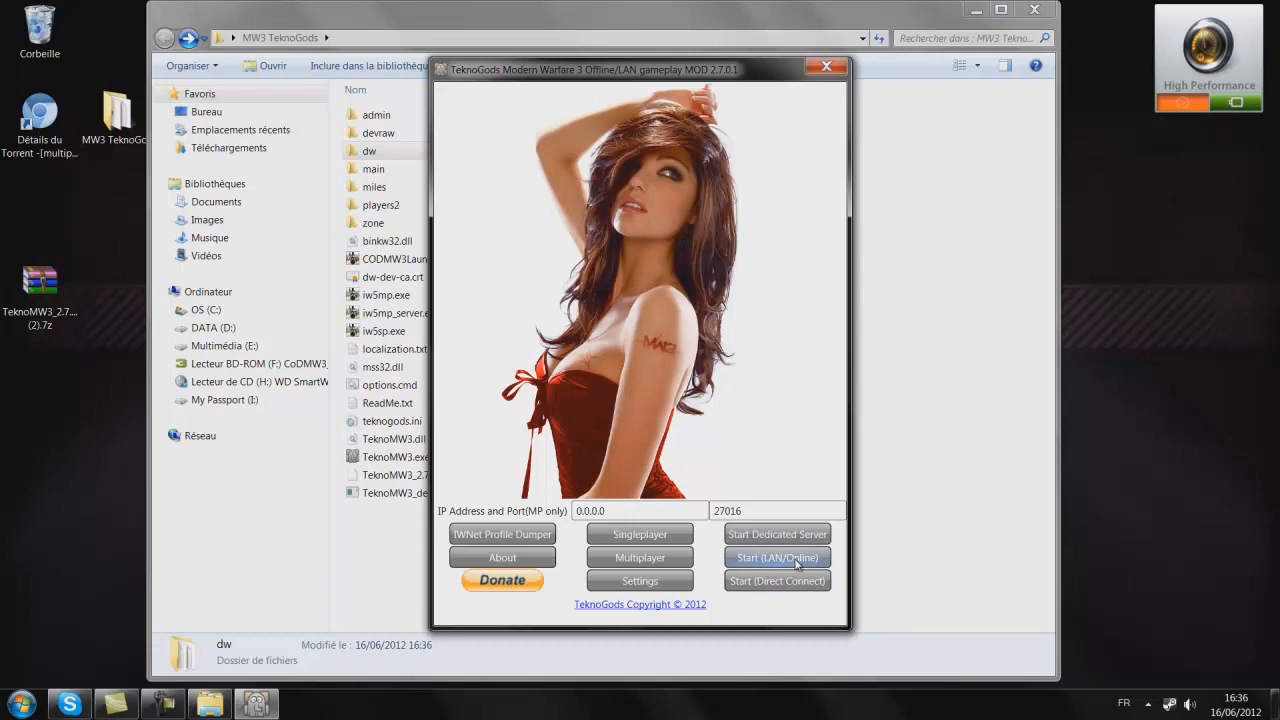
pyautogui.click(797, 565)
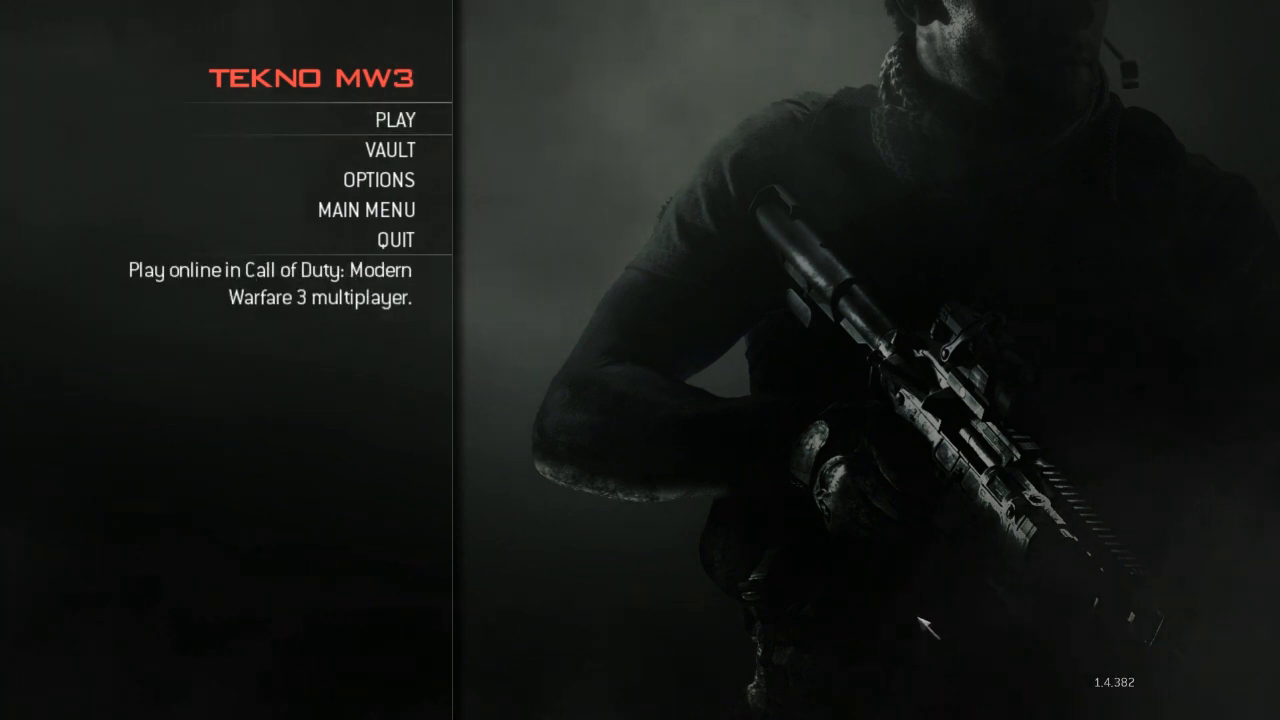
# Look for an online Team Deathmatch game in the standard playlists and return to the main menu
pyautogui.click(438, 148)
pyautogui.press('Escape')
pyautogui.click(436, 117)
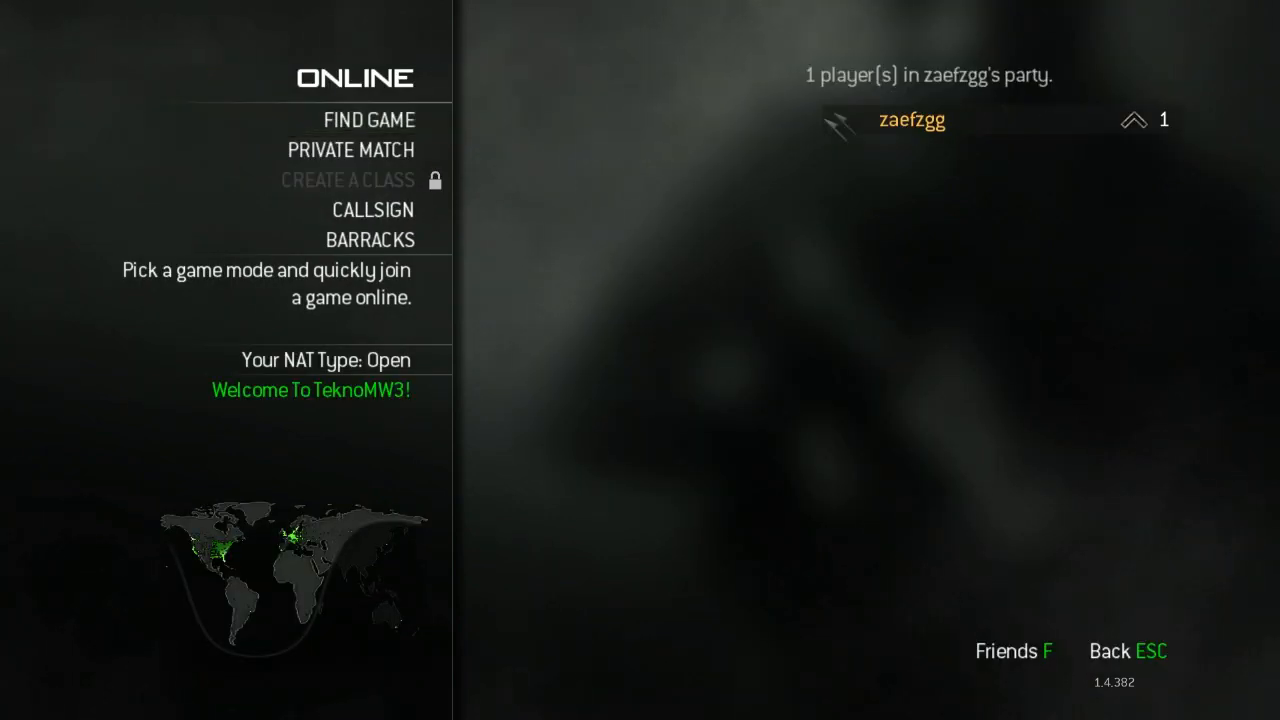
pyautogui.click(440, 121)
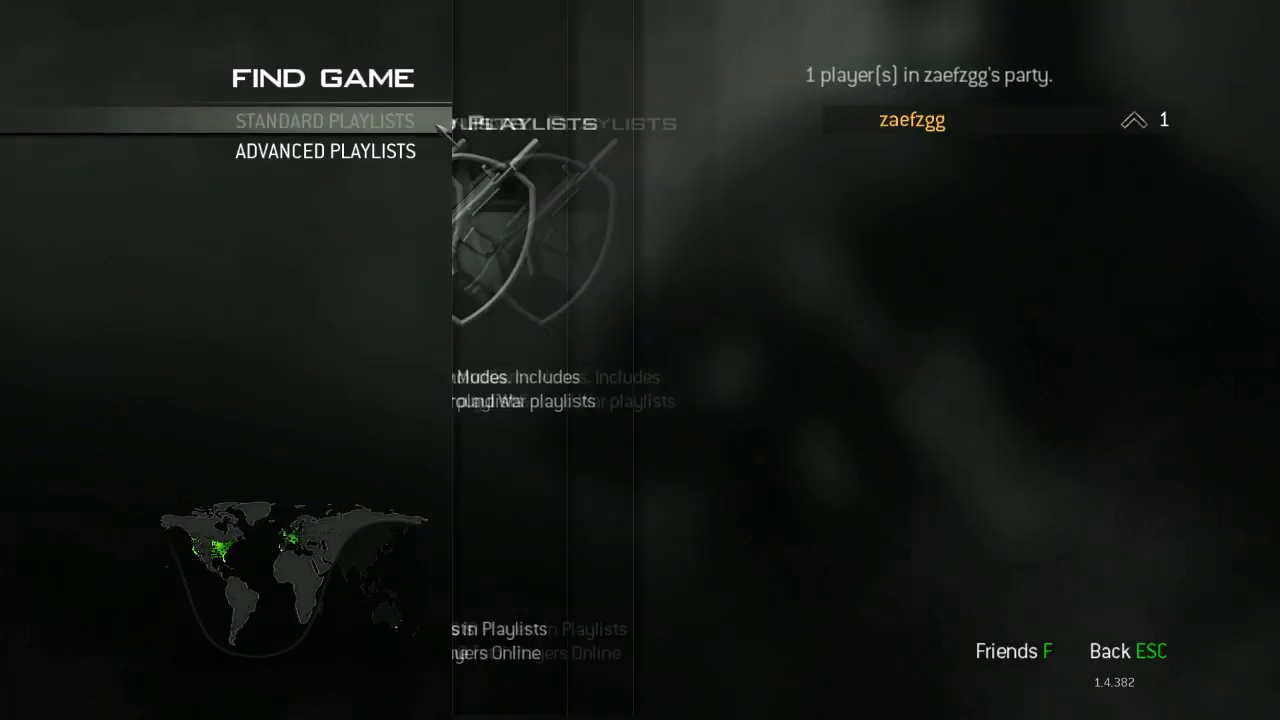
pyautogui.click(400, 121)
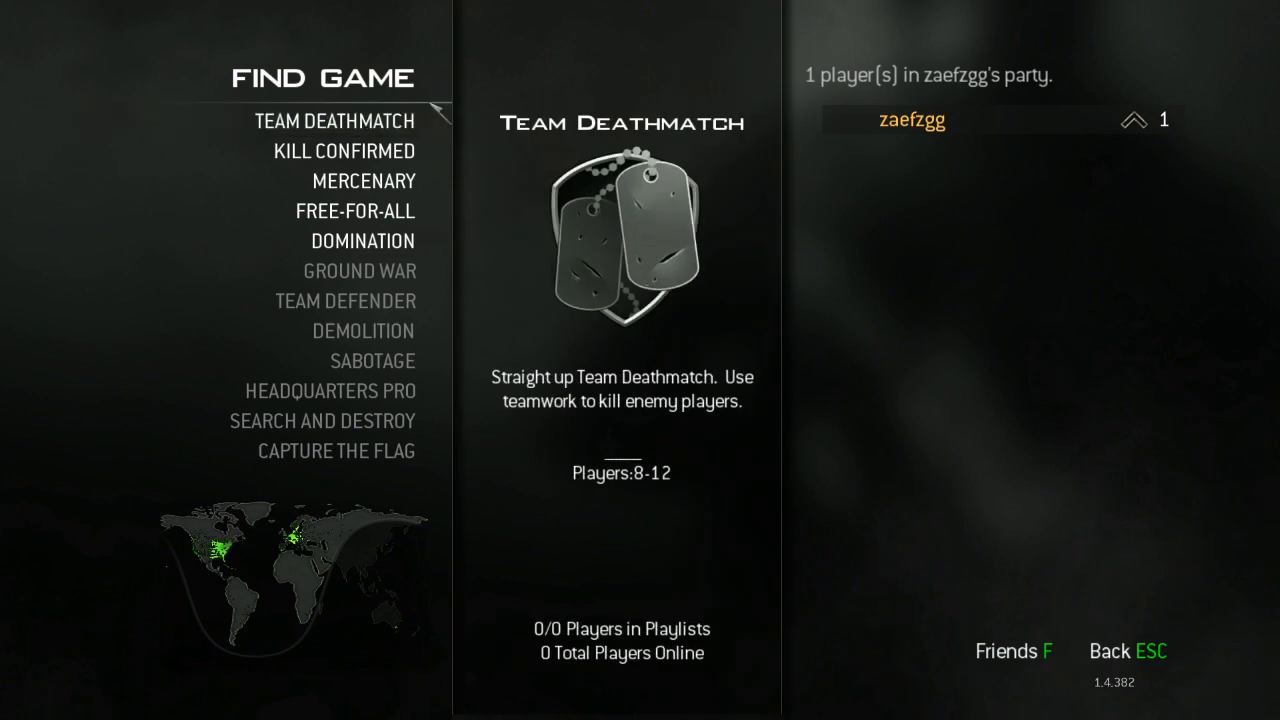
pyautogui.click(340, 121)
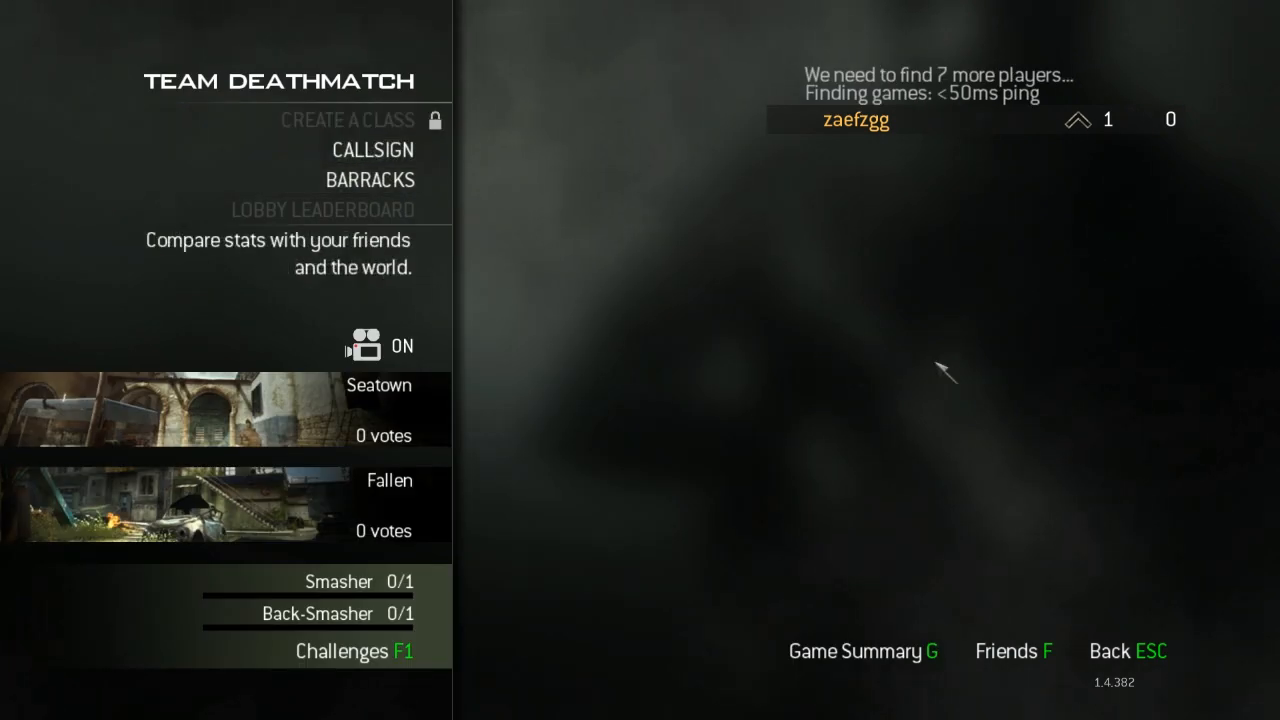
pyautogui.press('Escape')
pyautogui.click(681, 367)
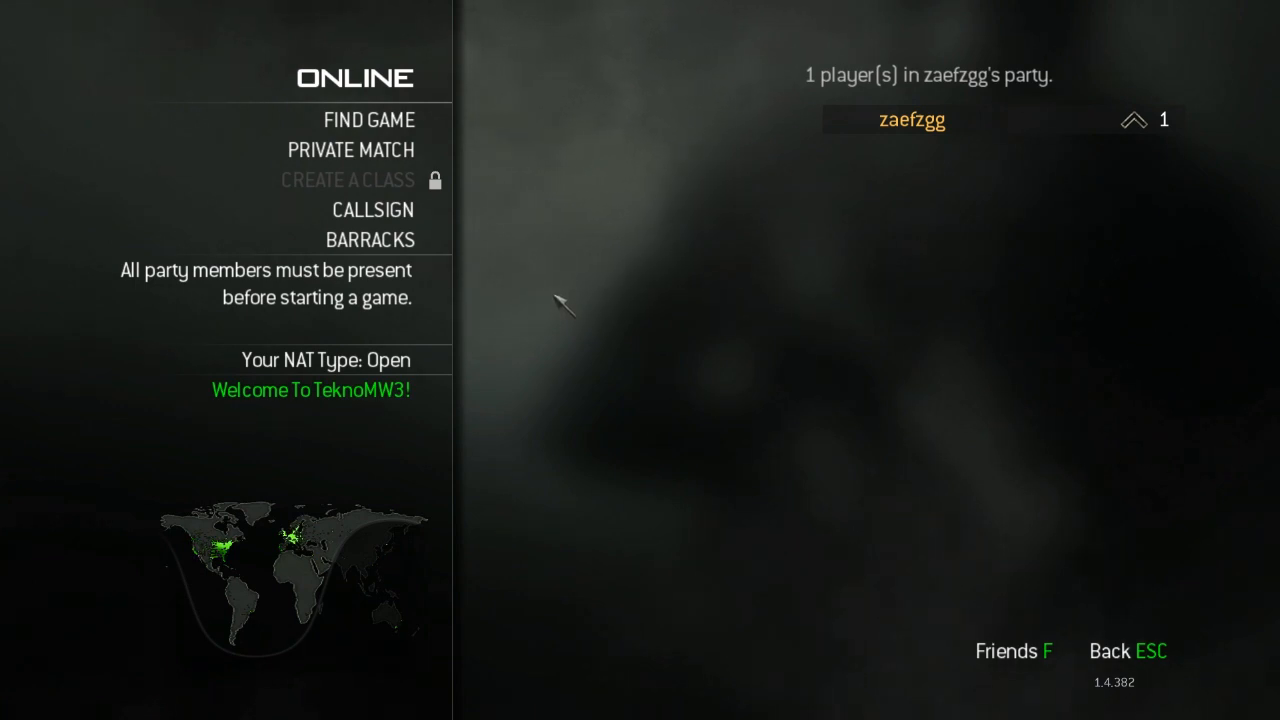
pyautogui.press('Escape')
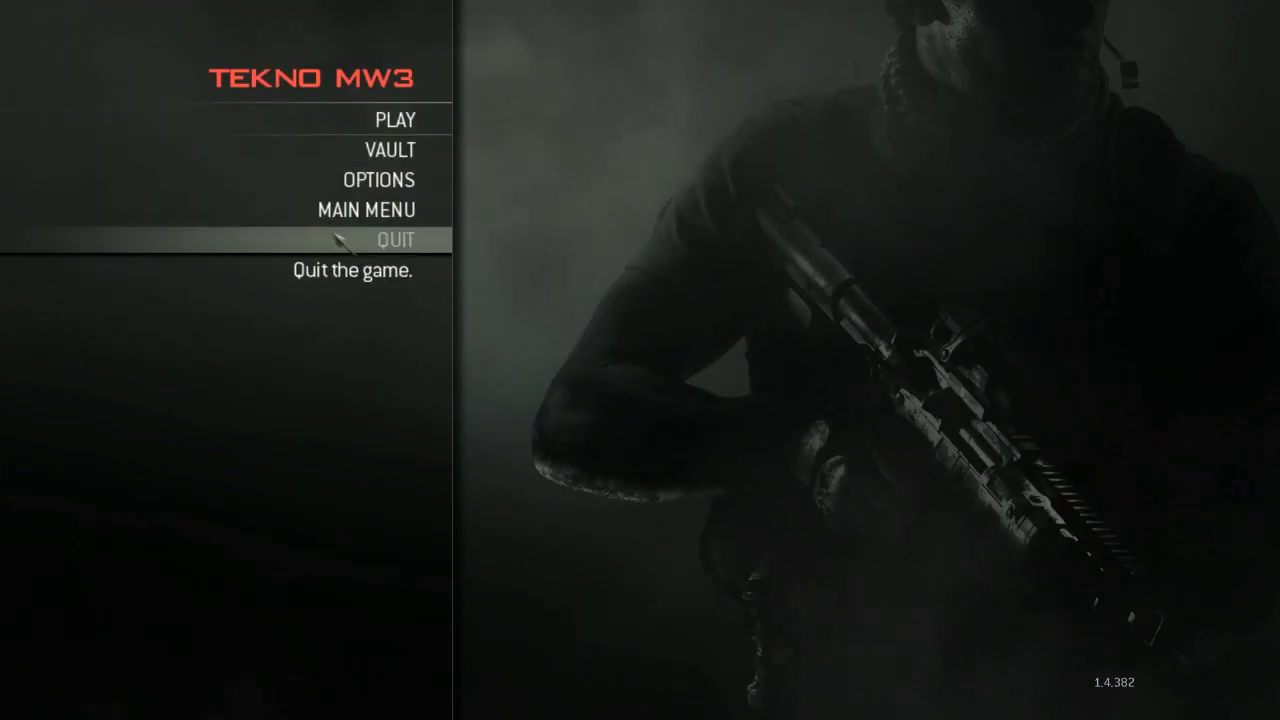
# Set both the server browser and the remote console to Yes in the dedicated server options
pyautogui.click(412, 180)
pyautogui.click(397, 241)
pyautogui.click(738, 120)
pyautogui.click(770, 152)
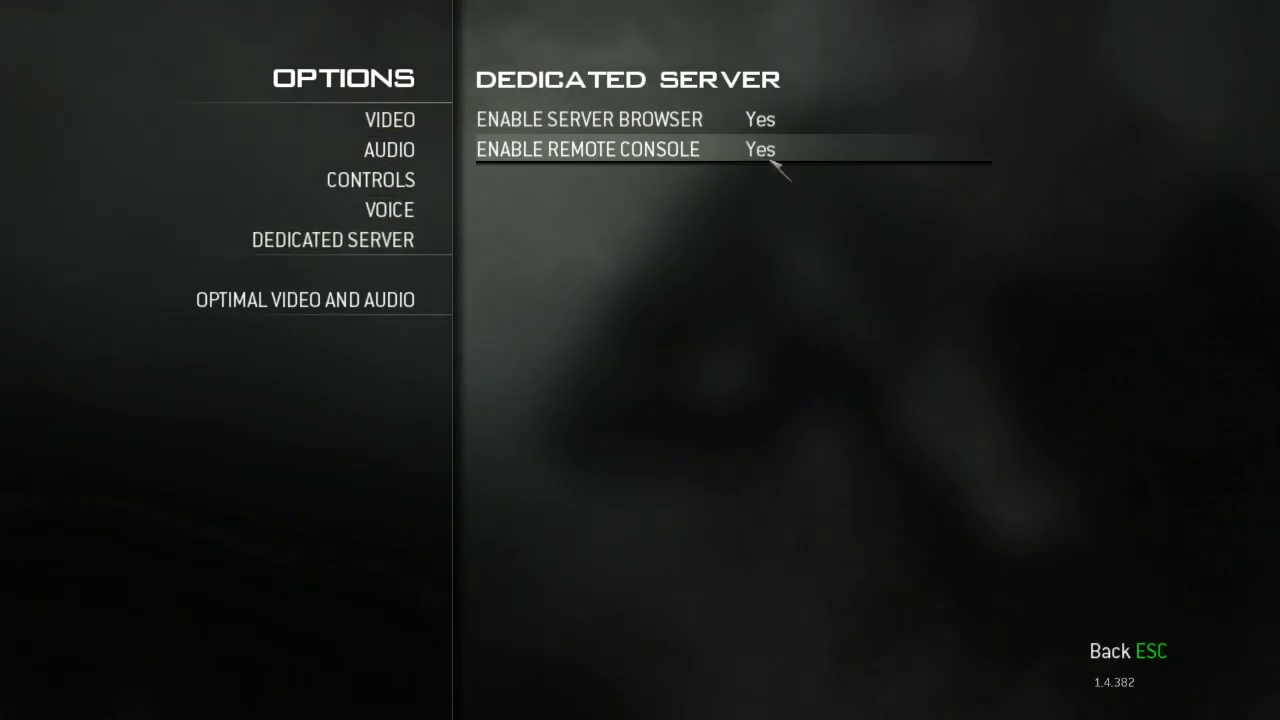
pyautogui.click(1145, 651)
# Browse the internet server list, try to join the [ESP]$$$ TRIDOLAR $$$|MIX server, and dismiss the error
pyautogui.click(418, 183)
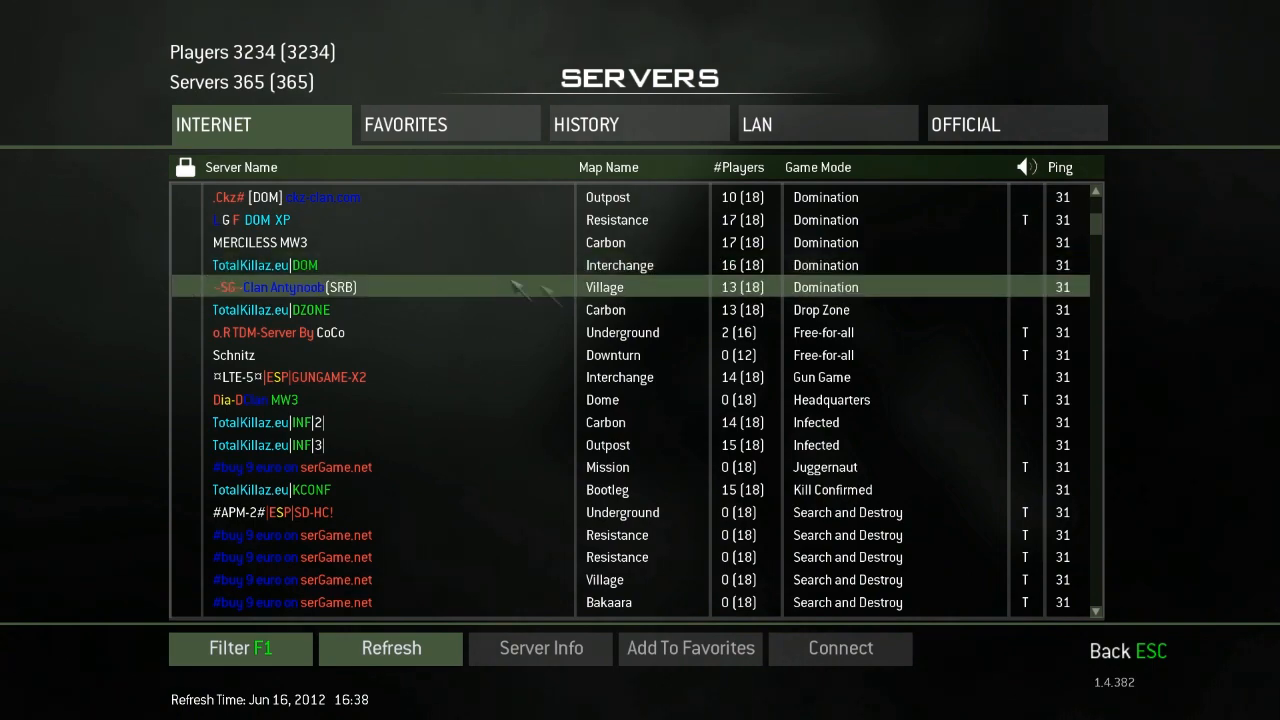
pyautogui.scroll(-5, 1094, 230)
pyautogui.moveTo(1093, 231); pyautogui.dragTo(1087, 187)
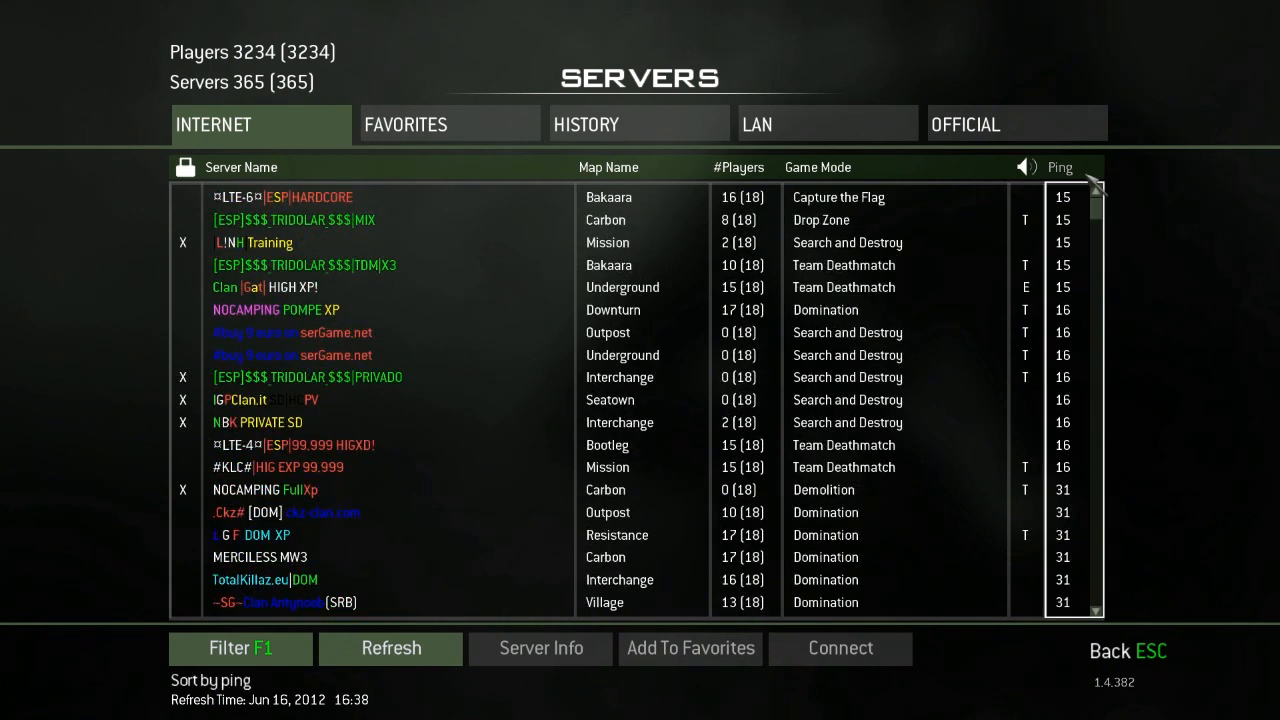
pyautogui.doubleClick(410, 219)
pyautogui.click(451, 368)
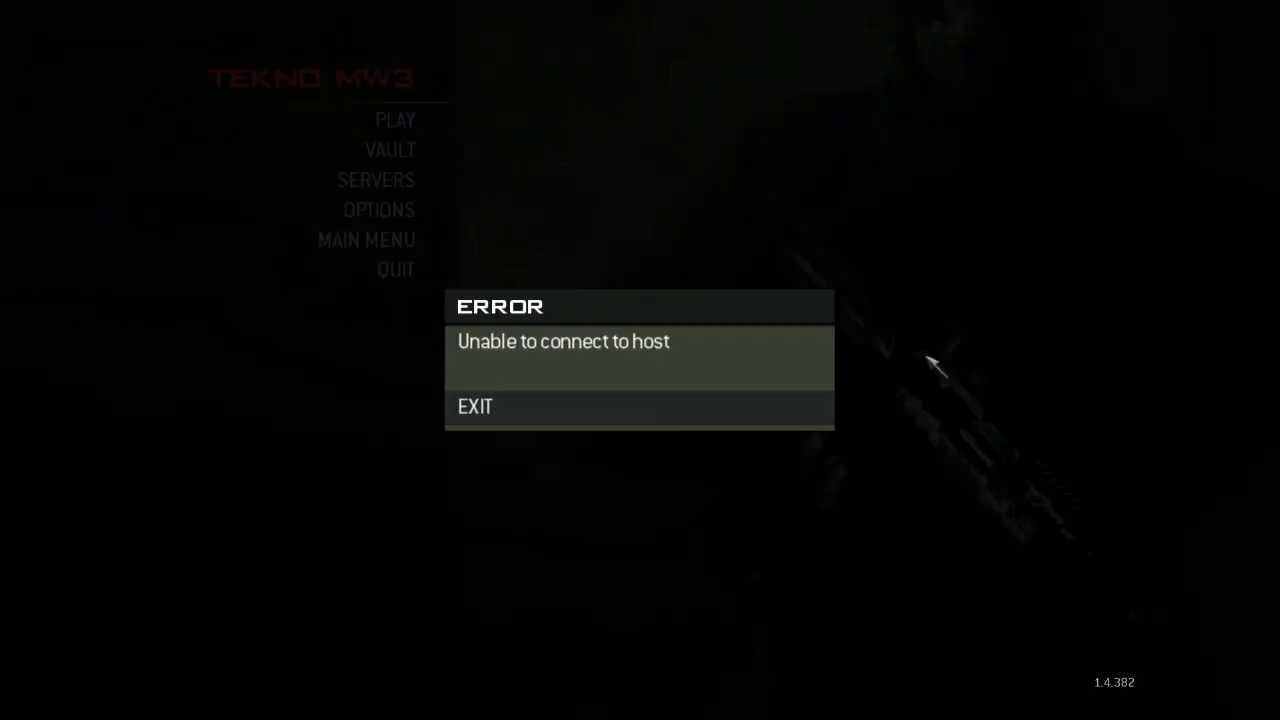
pyautogui.click(648, 405)
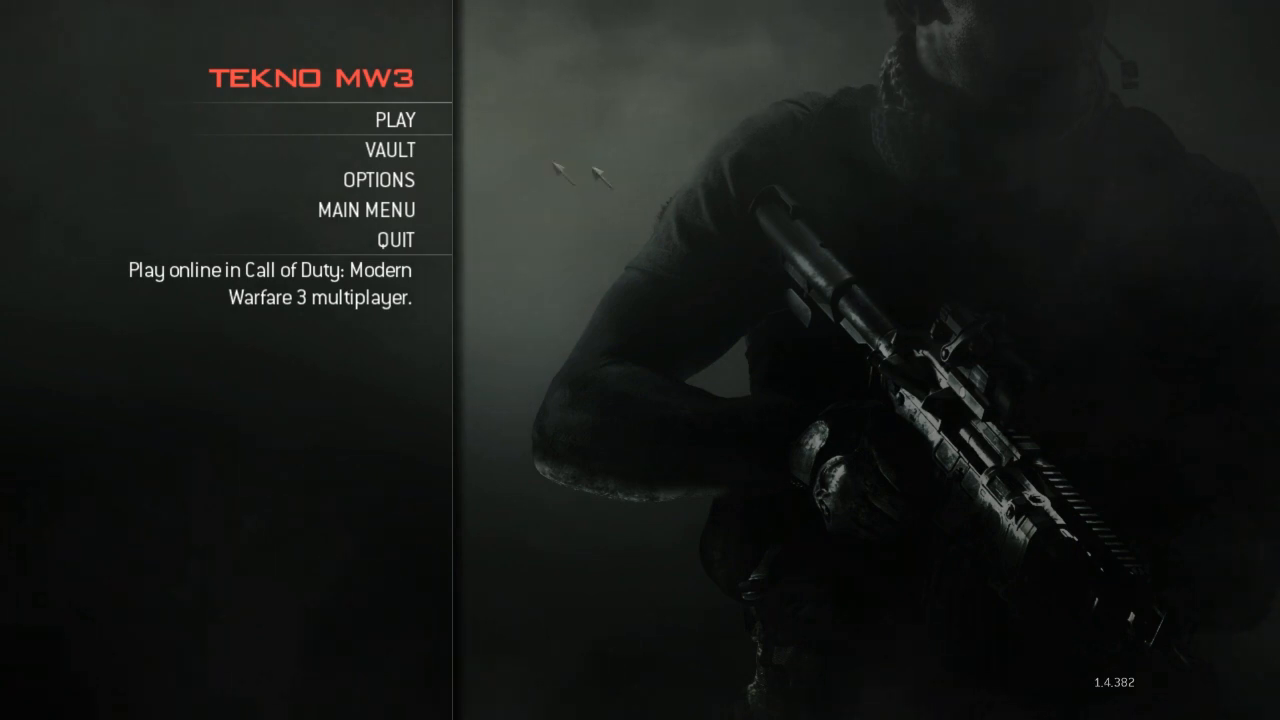
# View the private match game setup and its map list, then return to the online menu
pyautogui.click(445, 120)
pyautogui.click(405, 150)
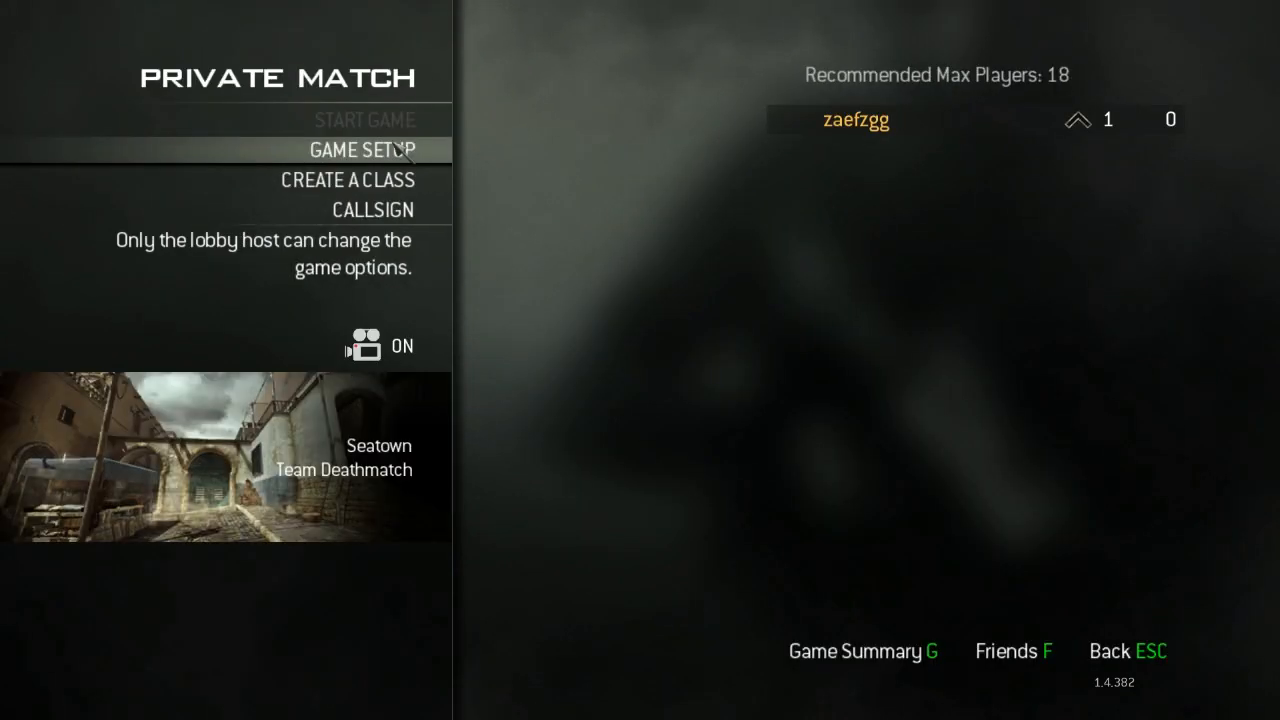
pyautogui.click(412, 150)
pyautogui.click(415, 120)
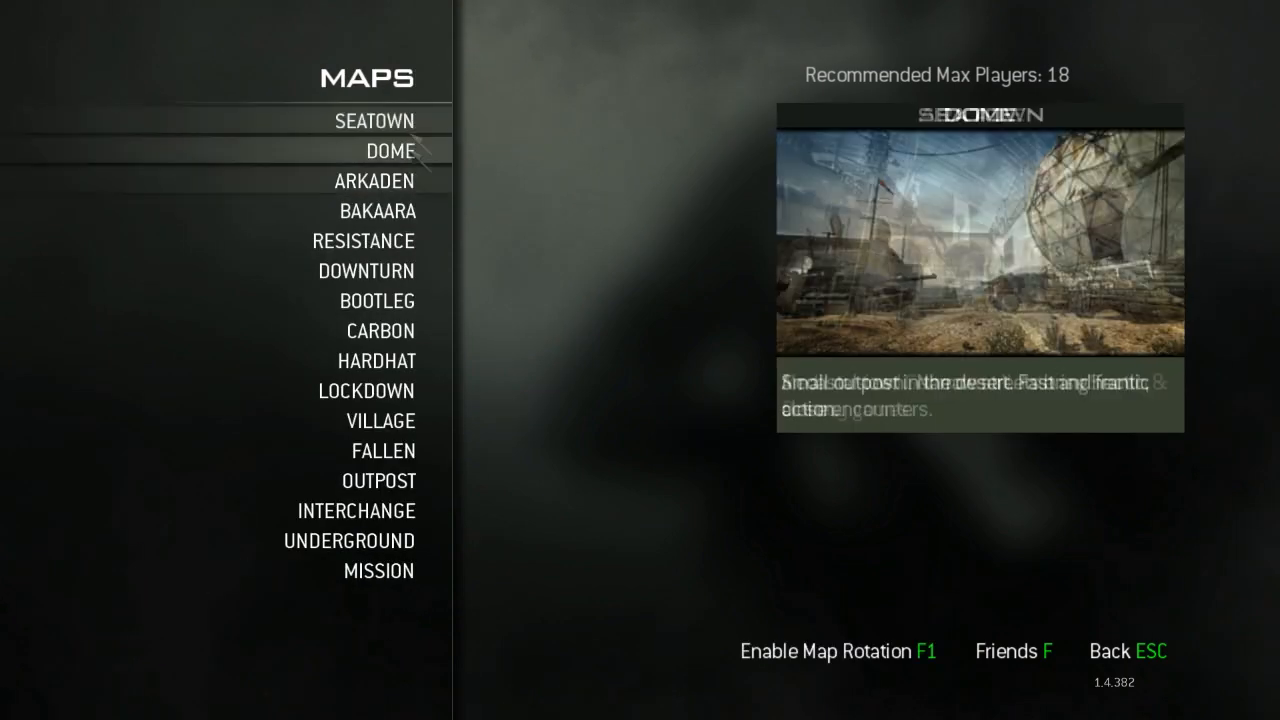
pyautogui.press('Escape')
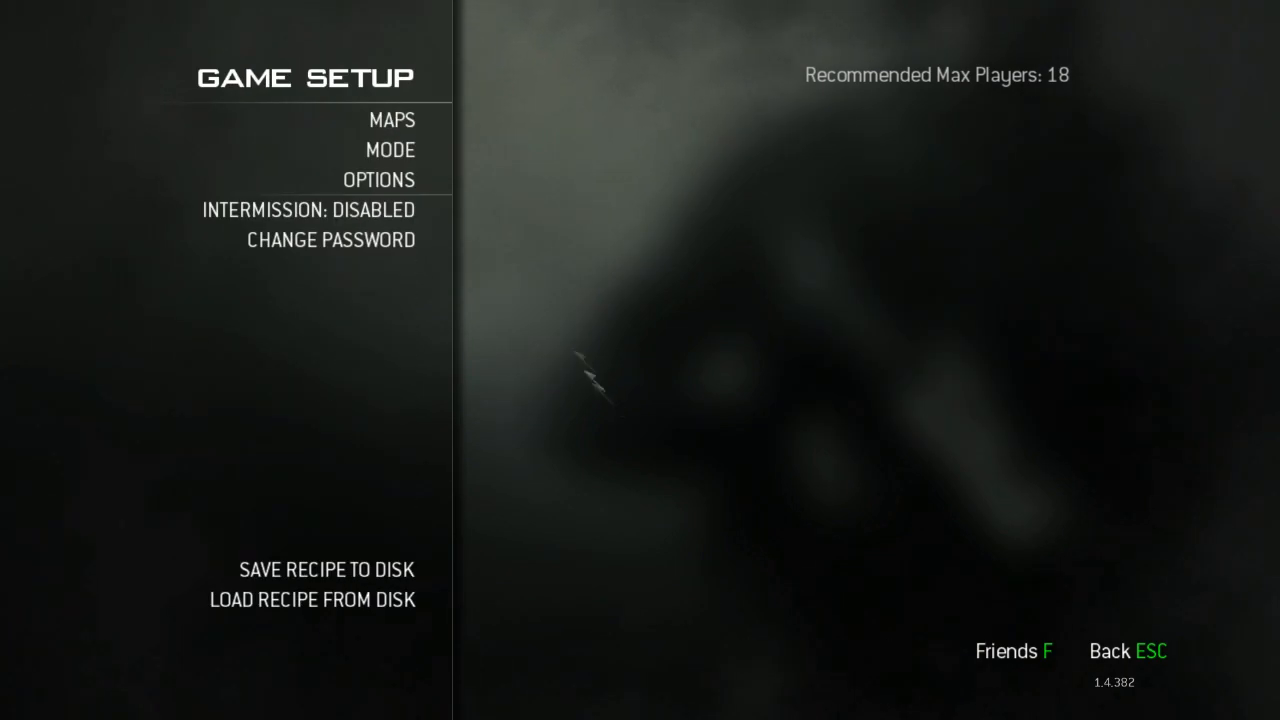
pyautogui.press('Escape')
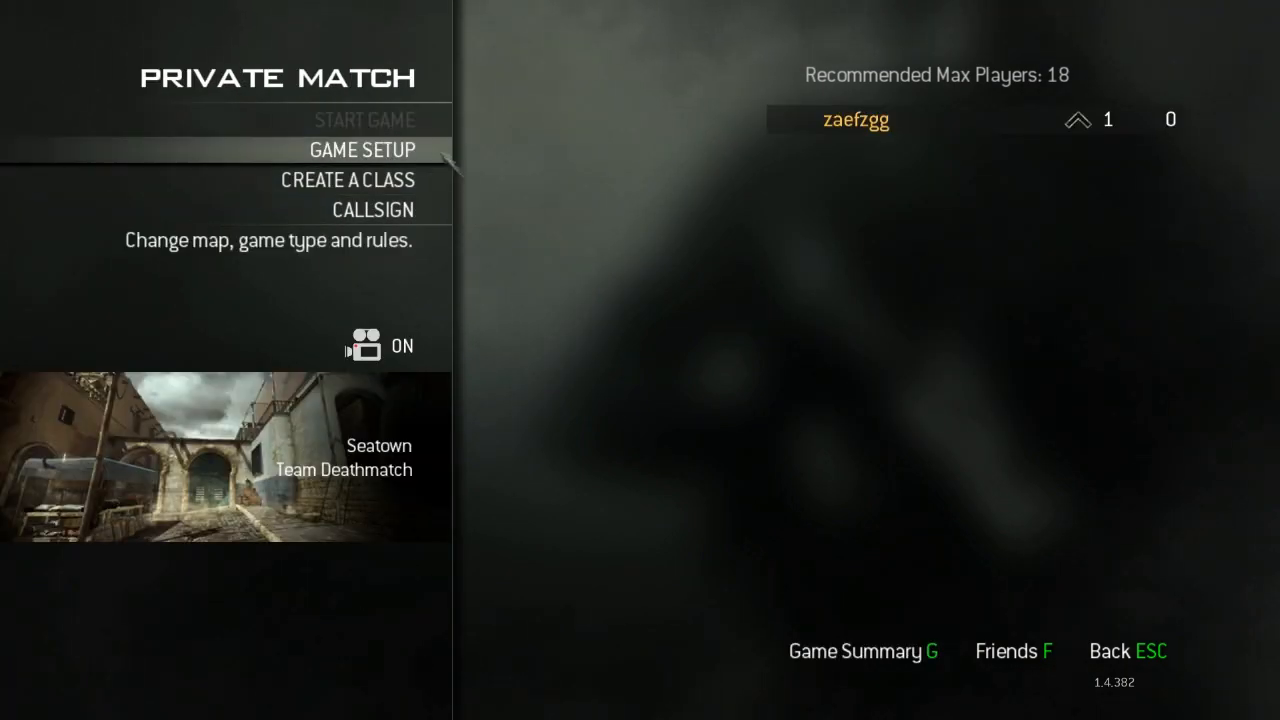
pyautogui.press('Escape')
pyautogui.click(545, 364)
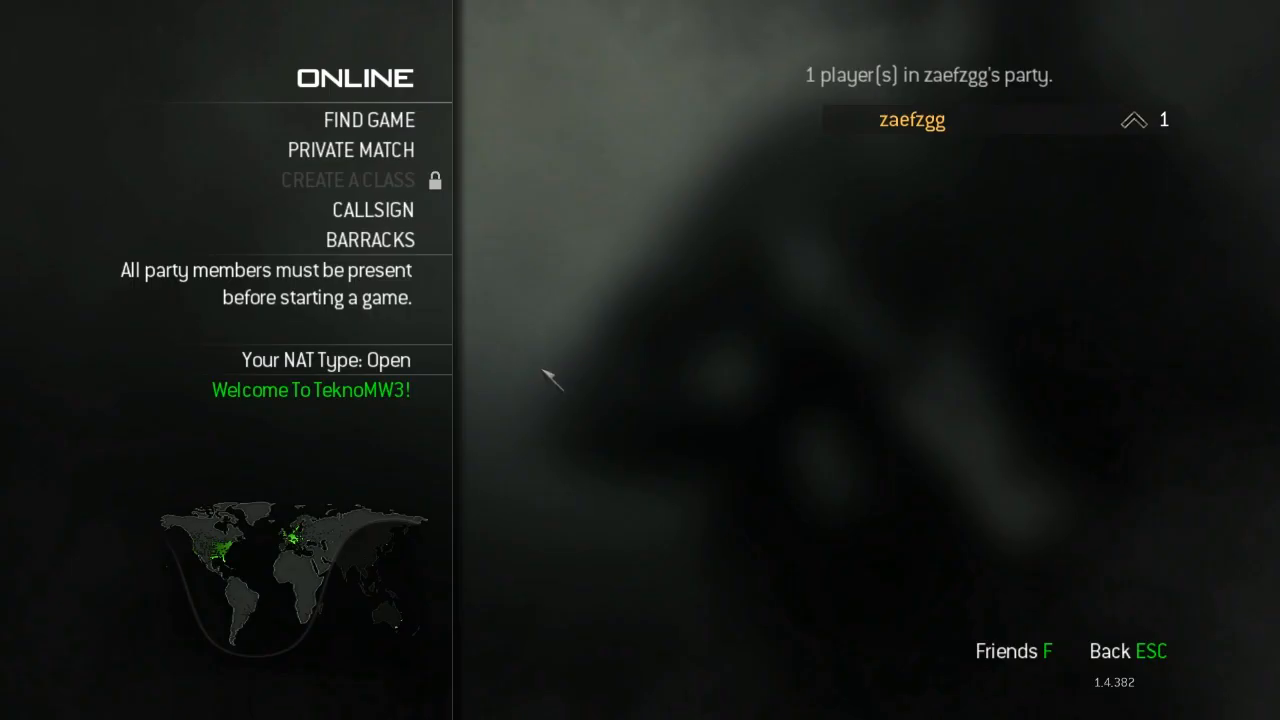
# Look for an online Free-for-All game in the standard playlists and return to the main menu
pyautogui.click(420, 121)
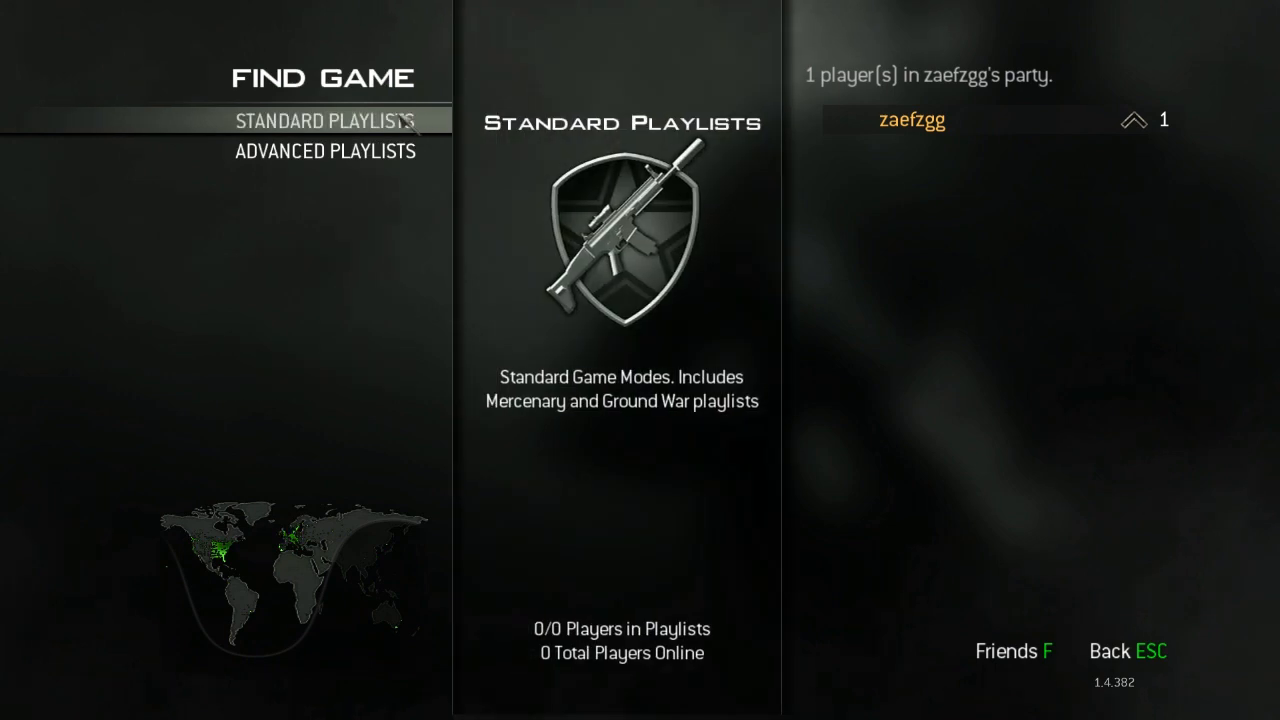
pyautogui.click(410, 121)
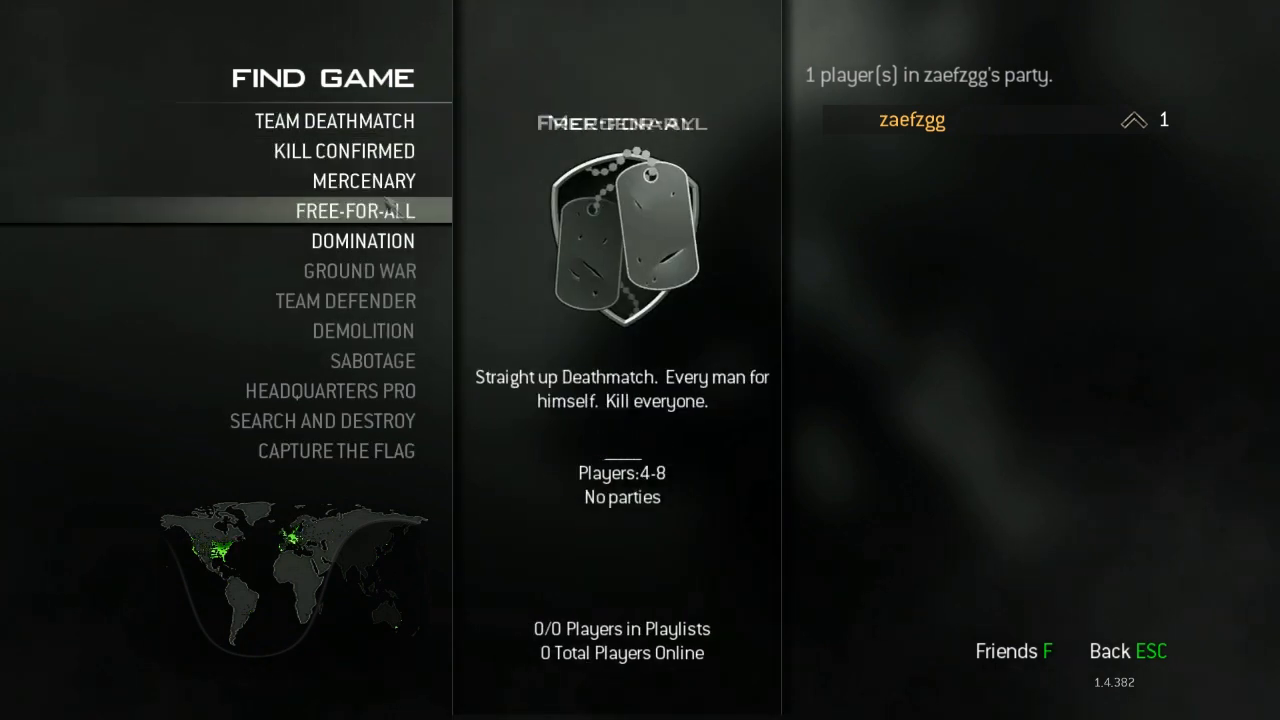
pyautogui.click(385, 204)
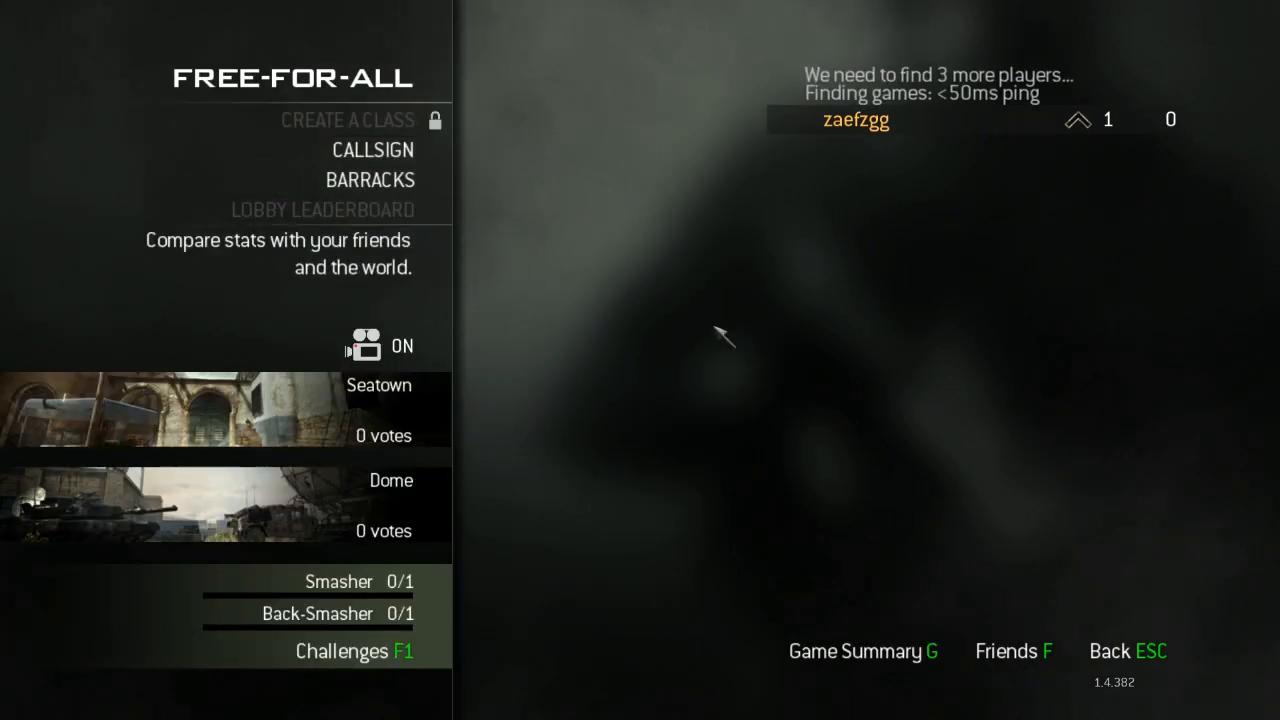
pyautogui.press('Escape')
pyautogui.click(527, 357)
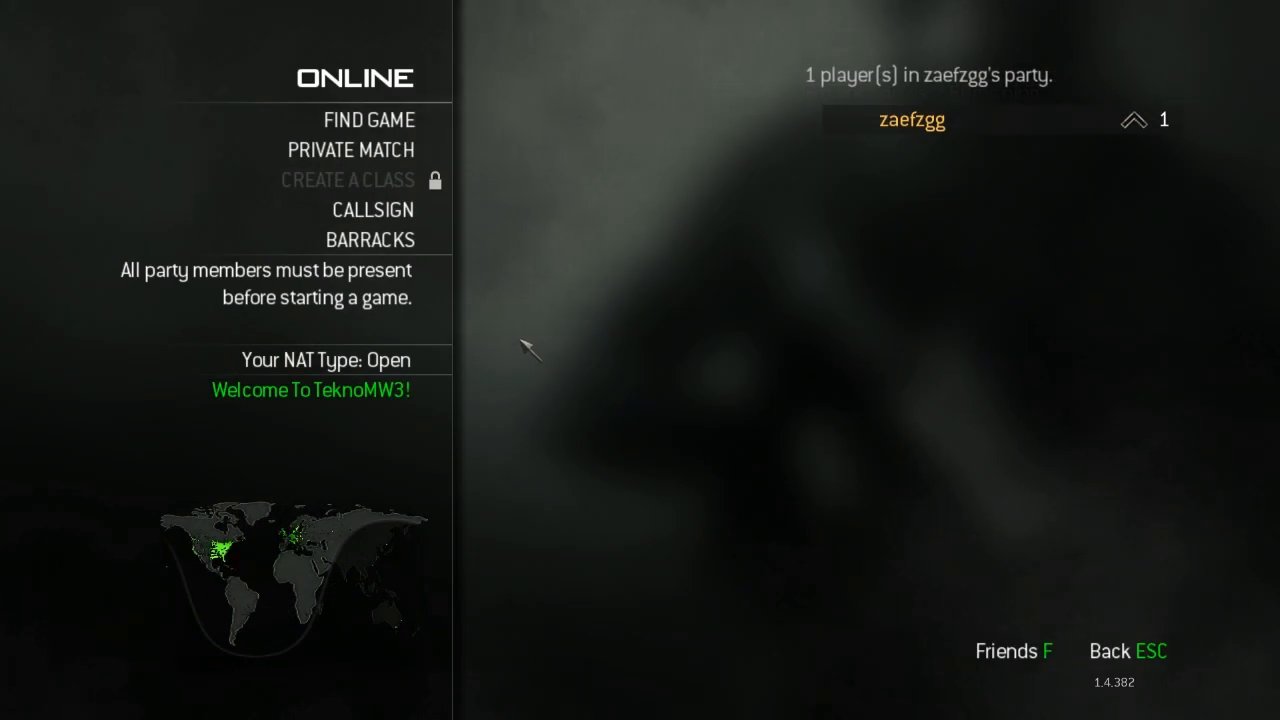
pyautogui.press('Escape')
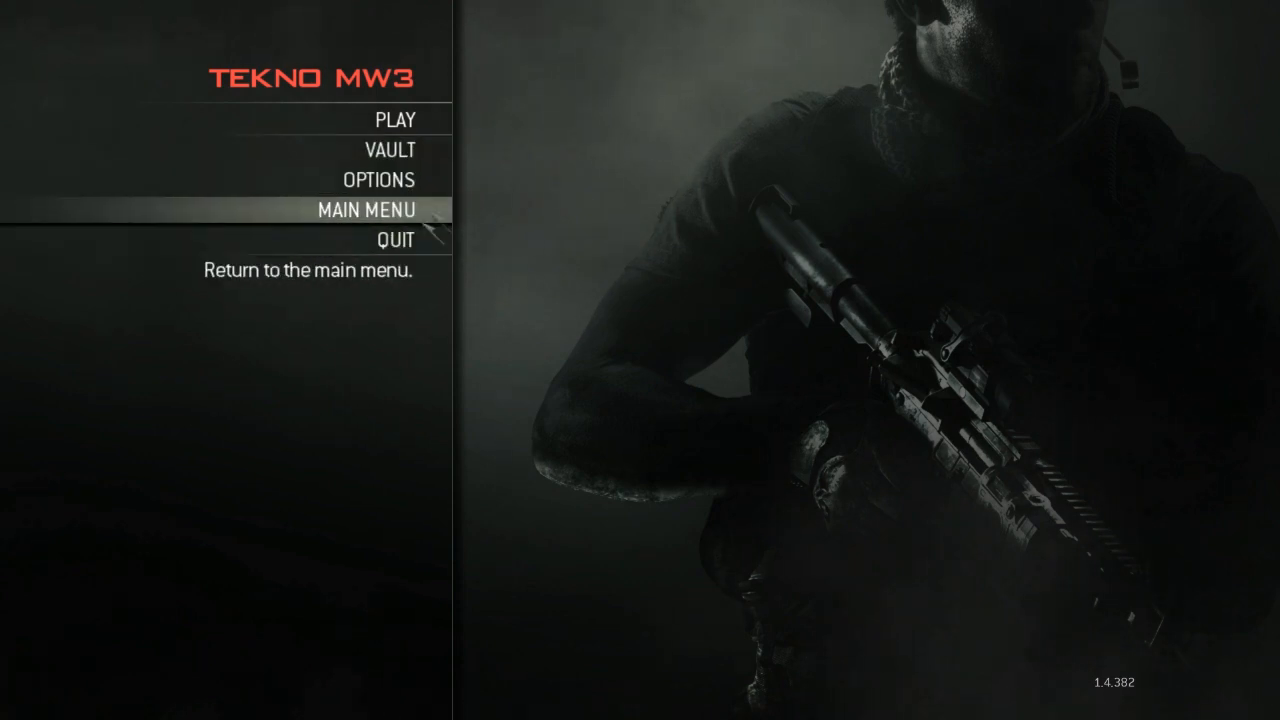
# Make sure the server browser and remote console are set to Yes in the dedicated server options, and leave the options
pyautogui.click(414, 181)
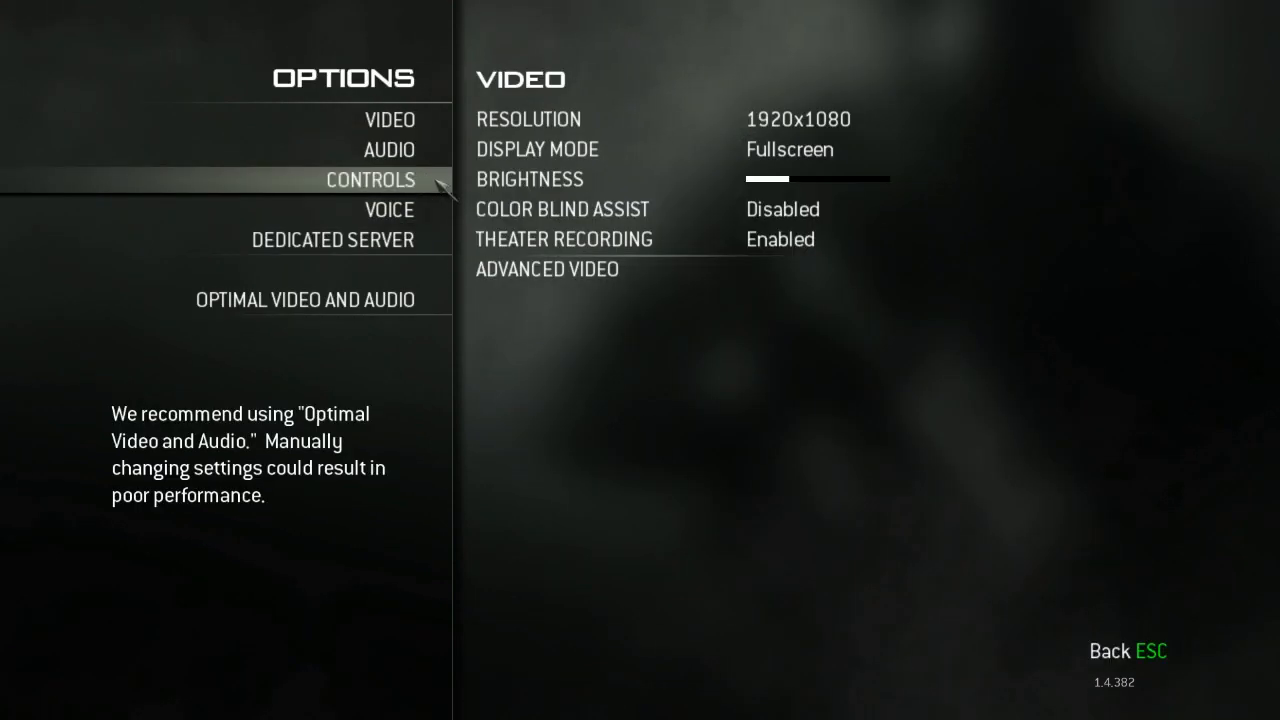
pyautogui.click(384, 241)
pyautogui.click(745, 120)
pyautogui.click(887, 152)
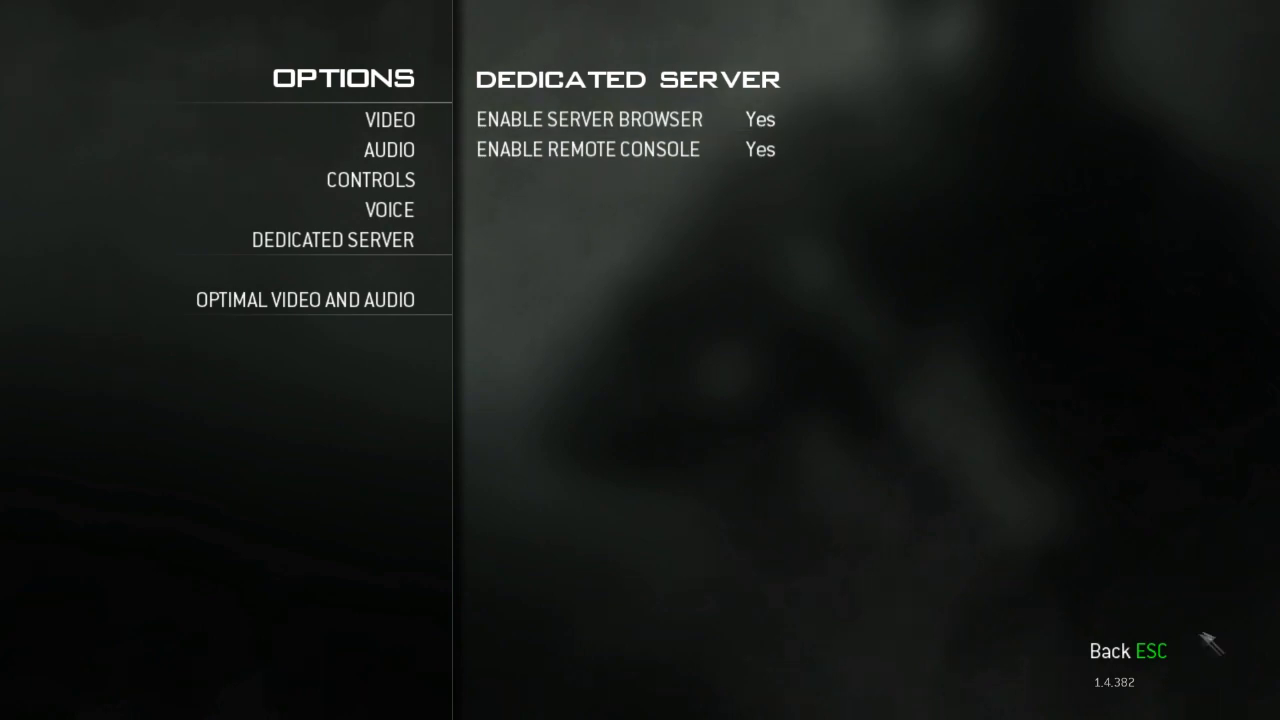
pyautogui.click(1110, 651)
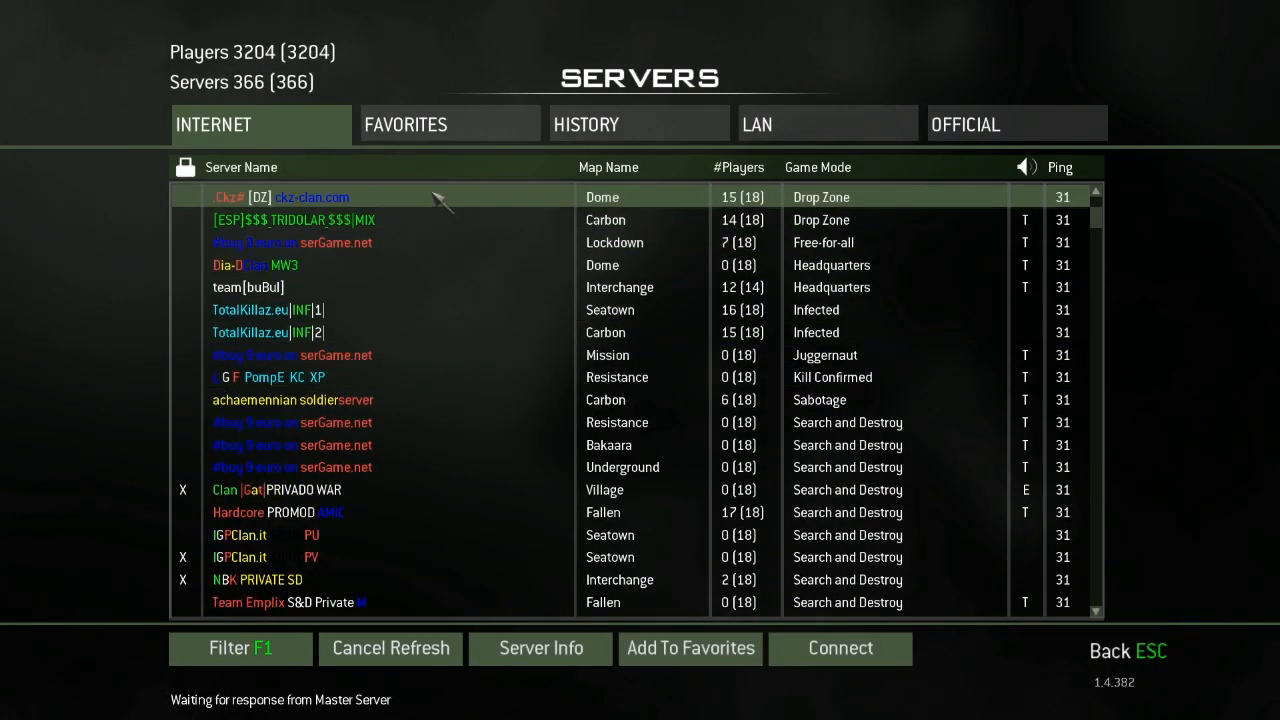
# Join a serGame.net server from the internet list and enter the match on the Spetsnaz team with the Grenadier class
pyautogui.doubleClick(410, 248)
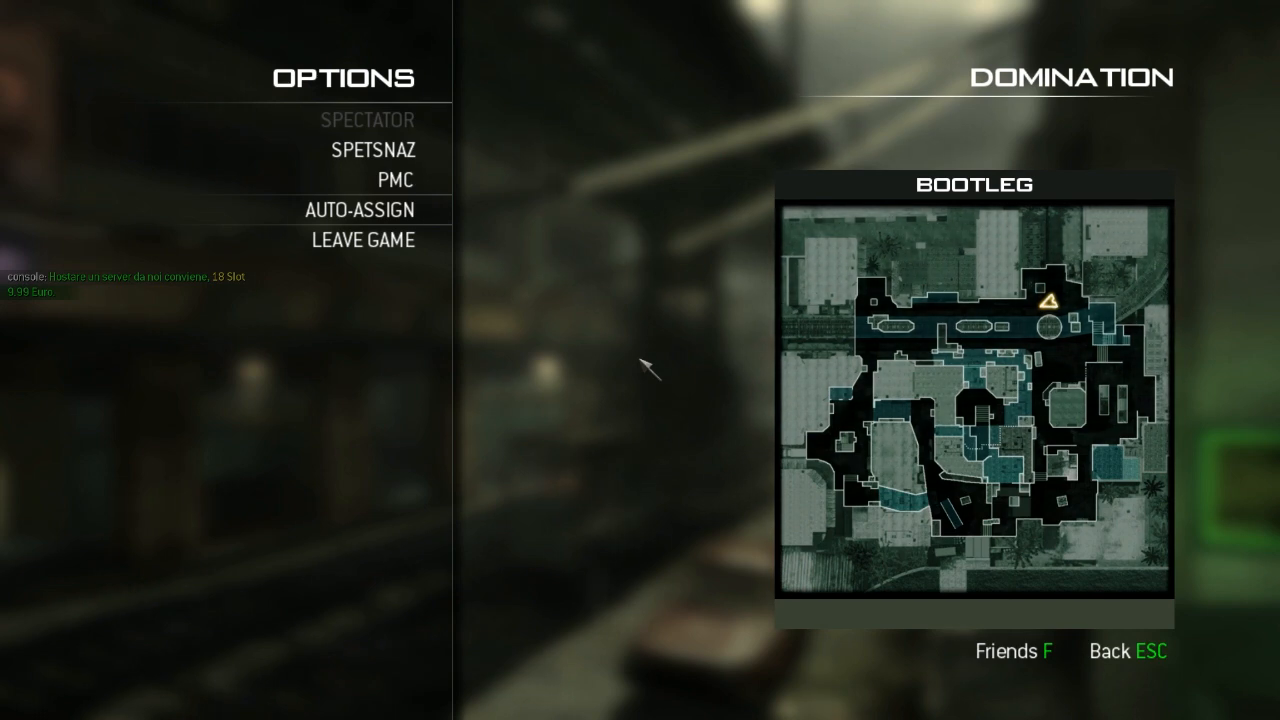
pyautogui.click(410, 150)
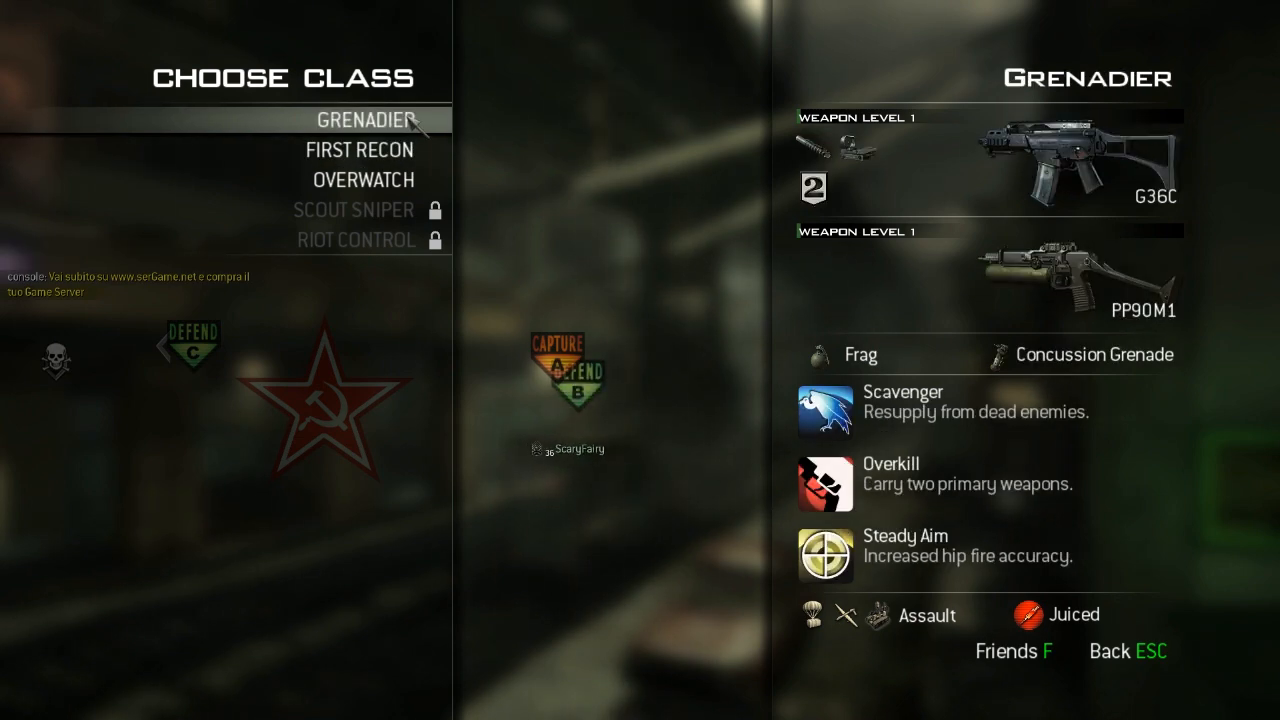
pyautogui.click(411, 121)
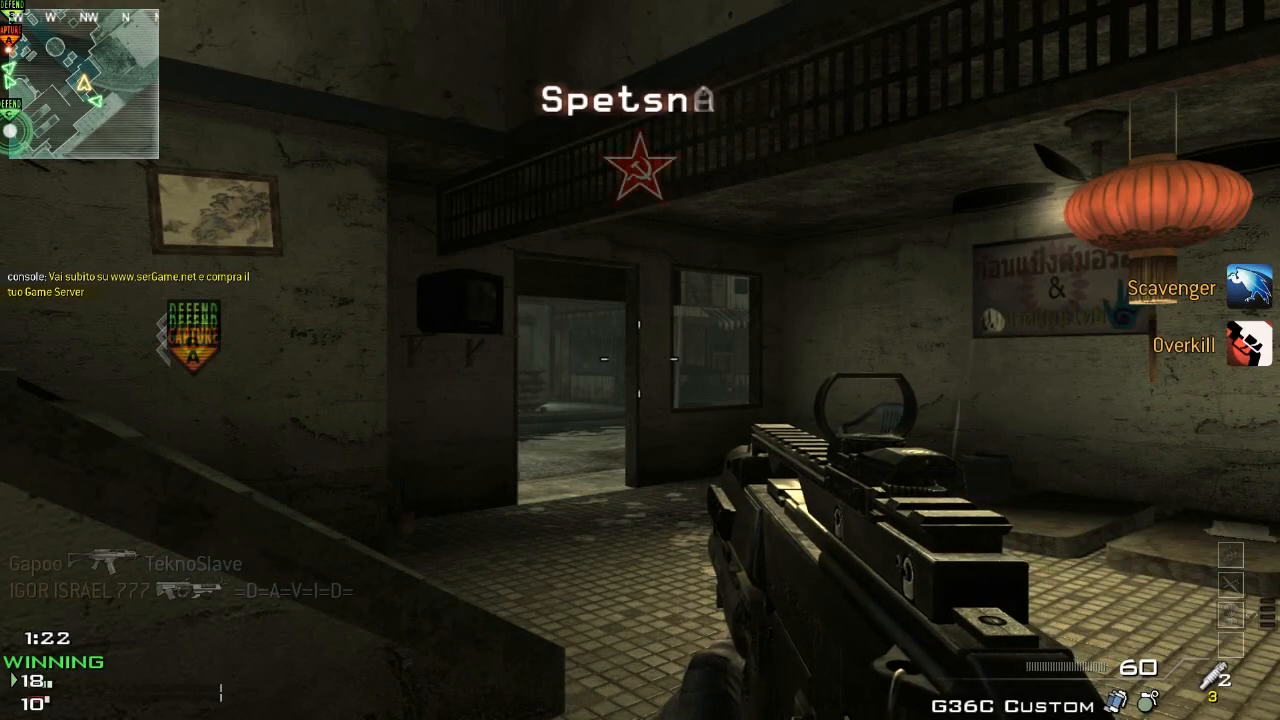
pyautogui.press('1')
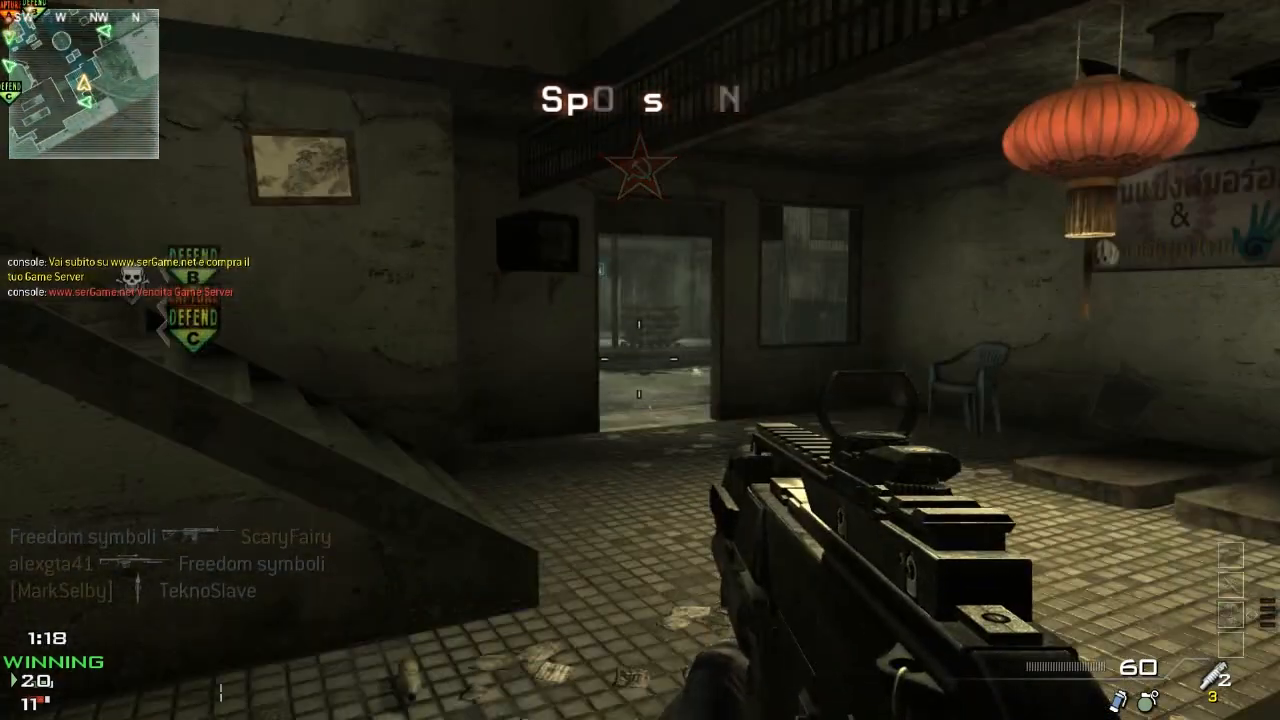
# In the movement controls, add Z to Forward and Q to Move Left, and bind Move Back to S
pyautogui.press('Escape')
pyautogui.click(400, 177)
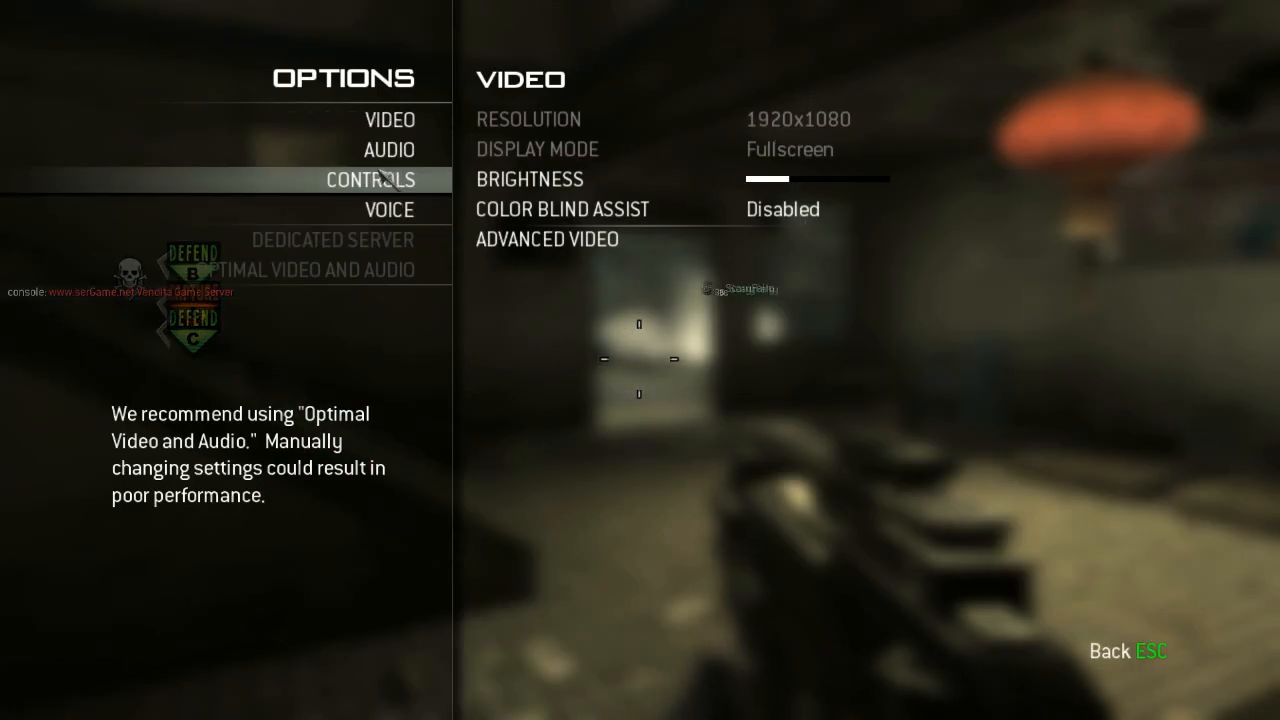
pyautogui.moveTo(414, 177)
pyautogui.click(610, 120)
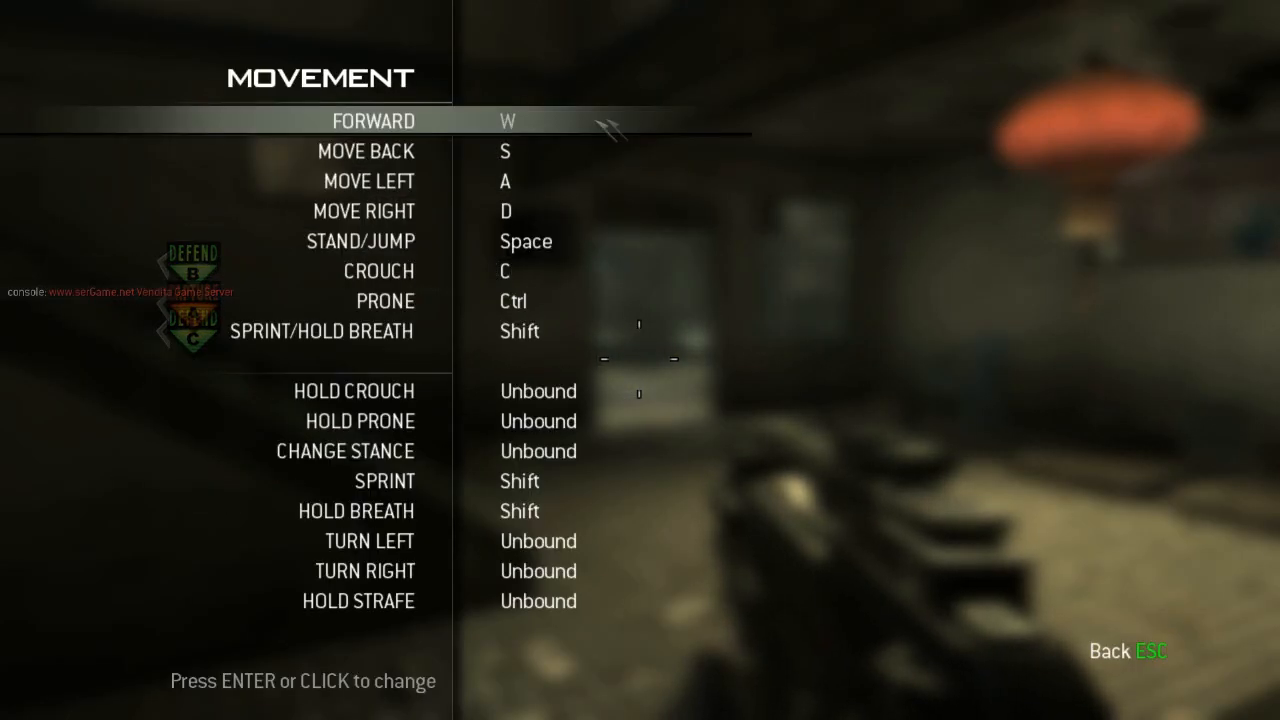
pyautogui.click(588, 125)
pyautogui.press('z')
pyautogui.click(590, 150)
pyautogui.press('s')
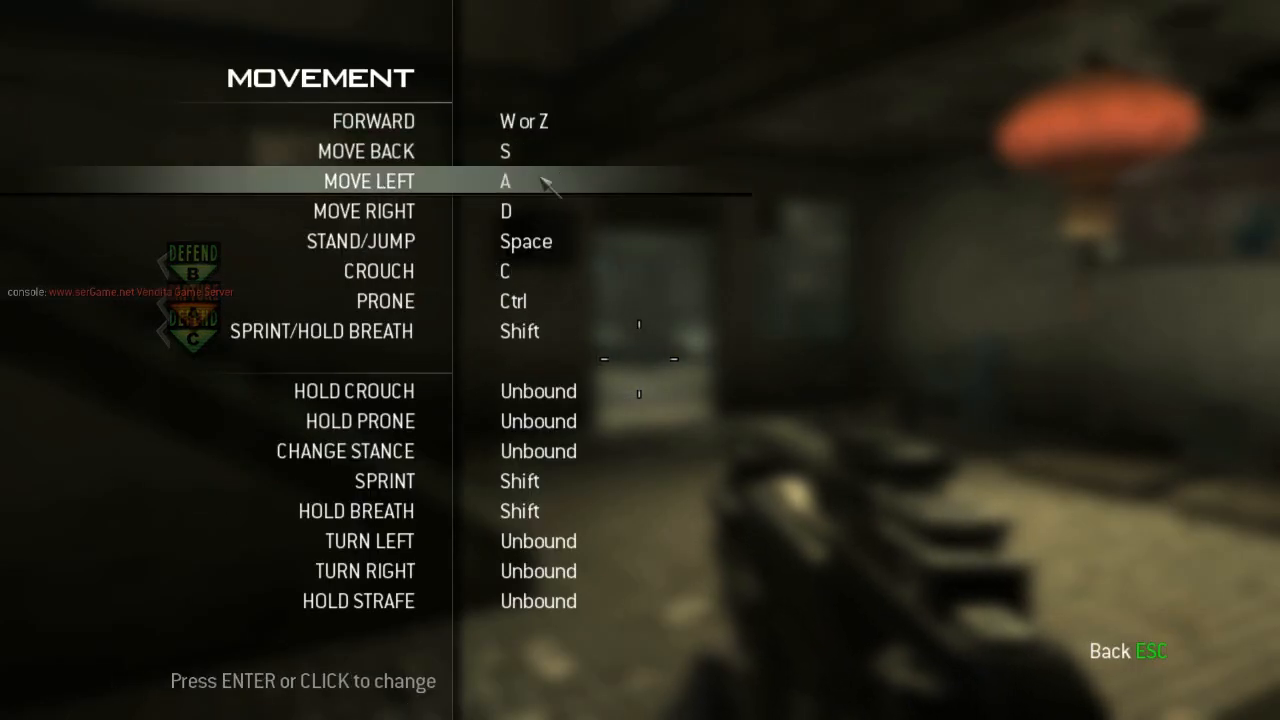
pyautogui.click(543, 180)
pyautogui.press('q')
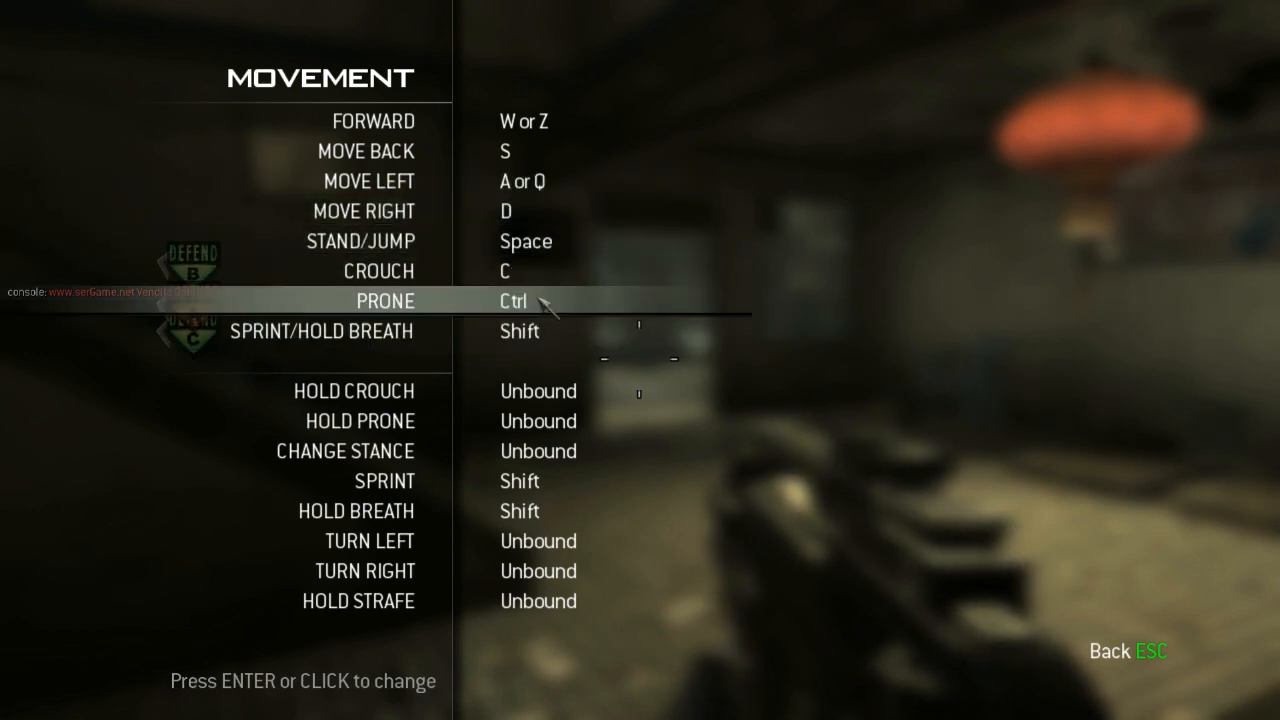
# Add Mouse 5 to Sprint/Hold Breath, bind Change Stance to Mouse 4, and leave the movement controls
pyautogui.click(543, 331)
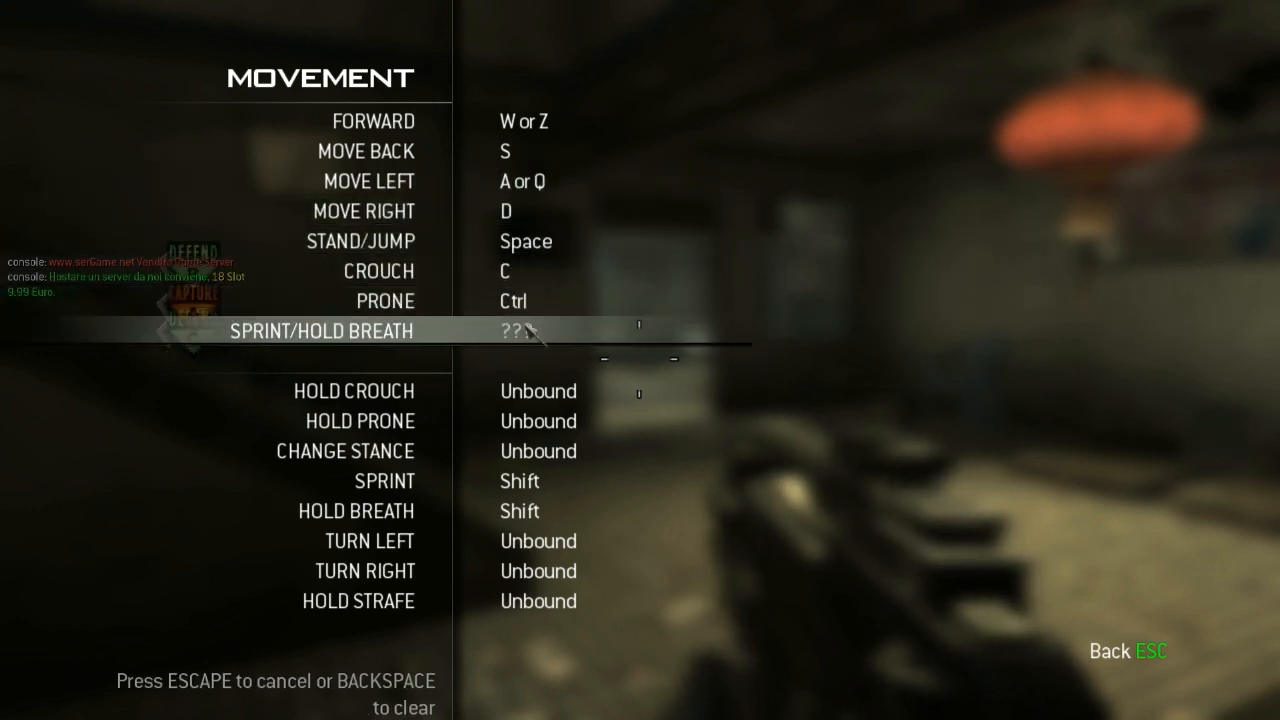
pyautogui.click(548, 450)
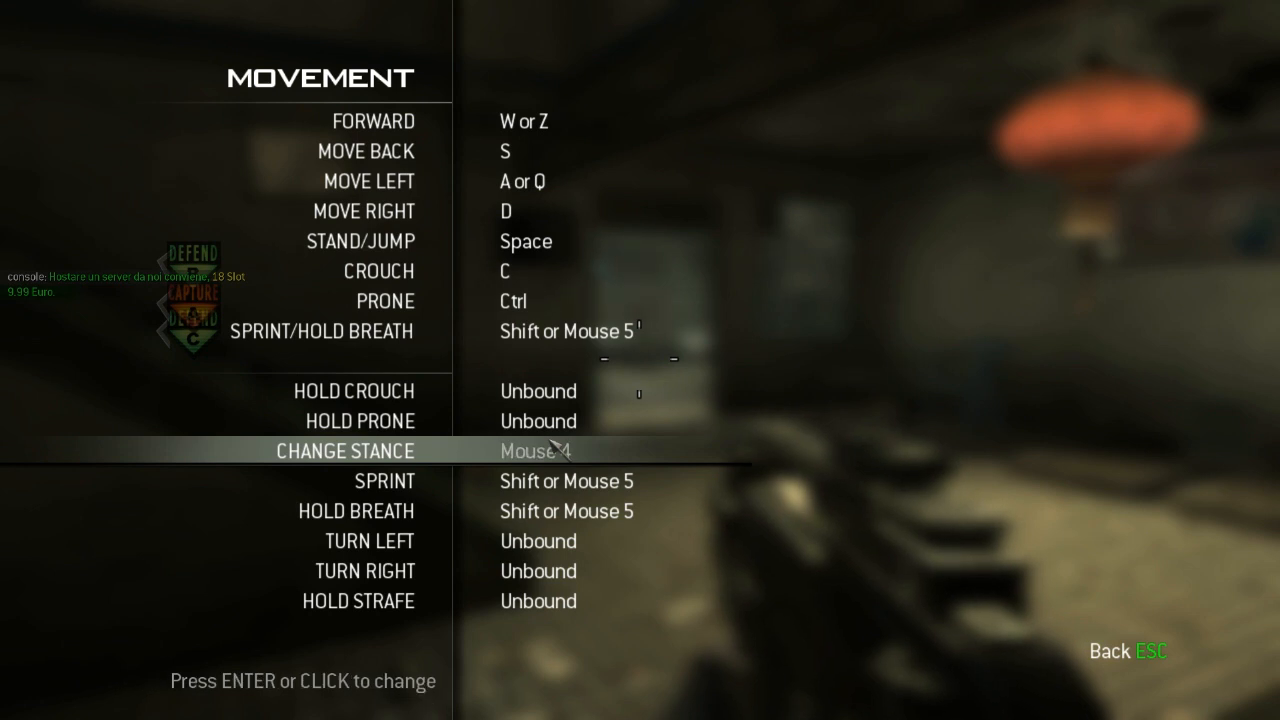
pyautogui.press('Escape')
# Open the action controls and add Middle Mouse to the Reload binding
pyautogui.click(556, 155)
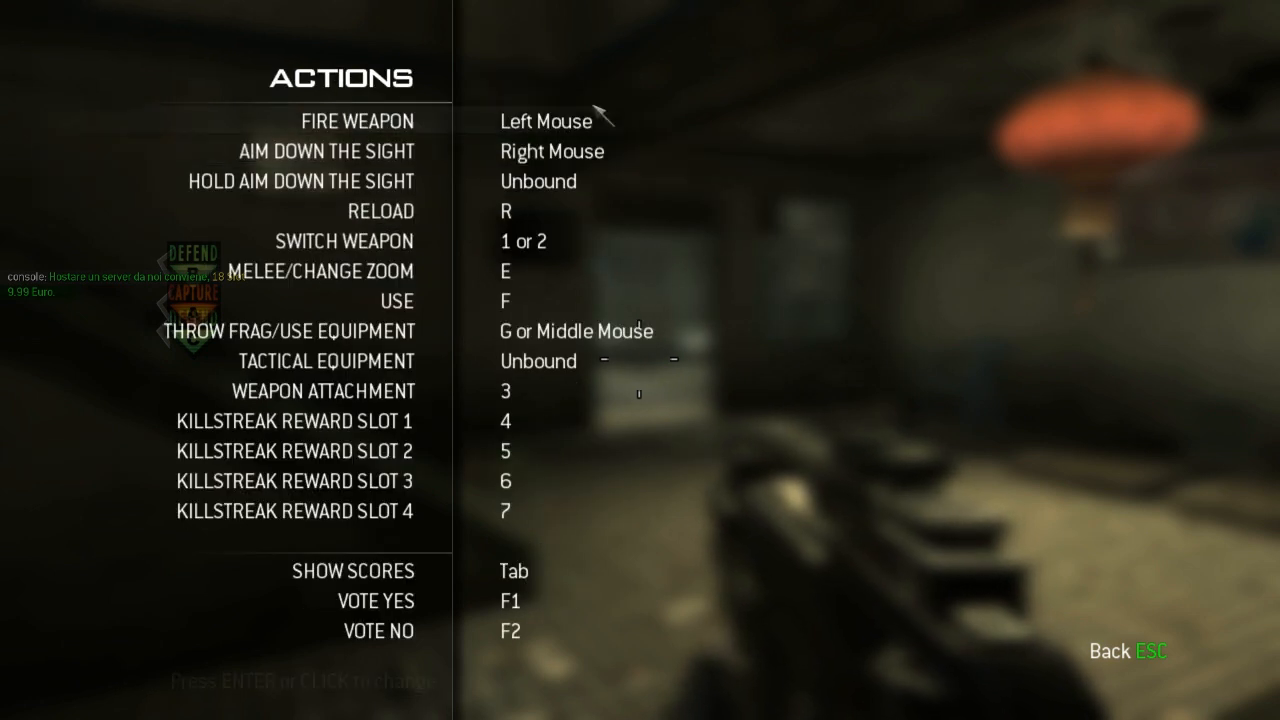
pyautogui.click(586, 214)
pyautogui.middleClick(588, 218)
# Try to bind Switch Weapon to both Wheel Up and Wheel Down
pyautogui.click(580, 242)
pyautogui.scroll(1, 578, 244)
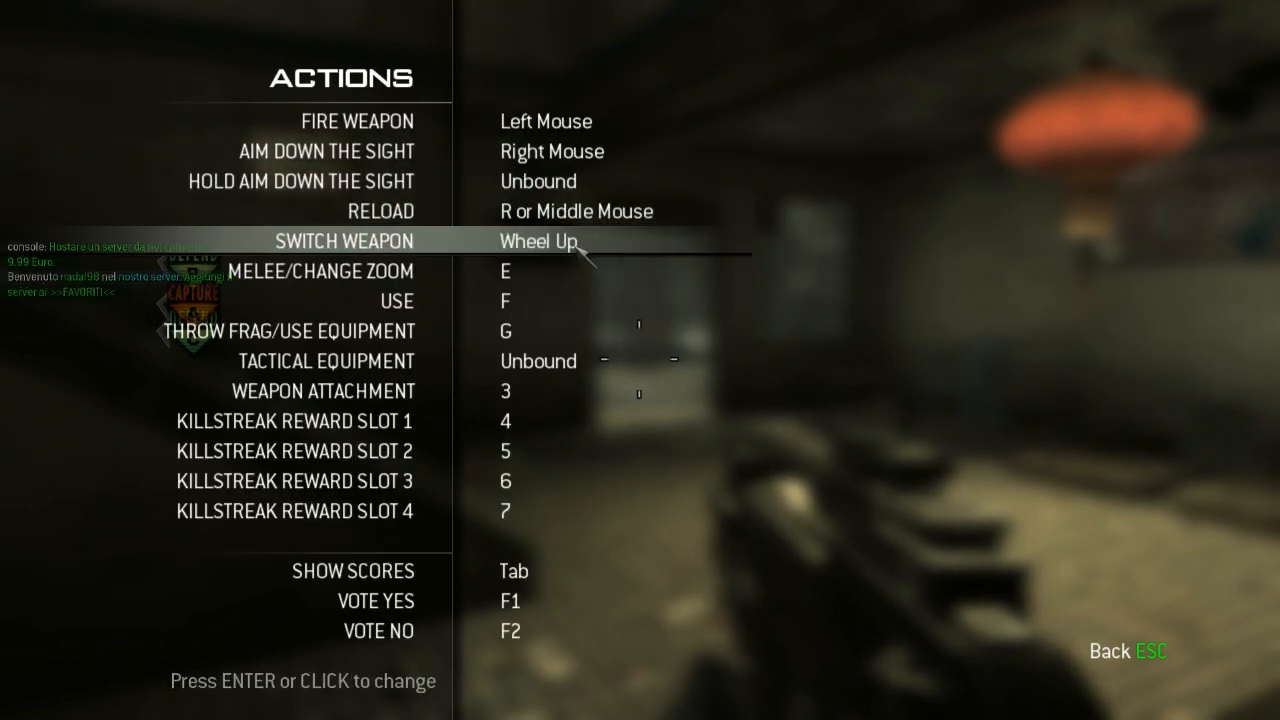
pyautogui.click(578, 244)
pyautogui.click(578, 244)
pyautogui.click(578, 244)
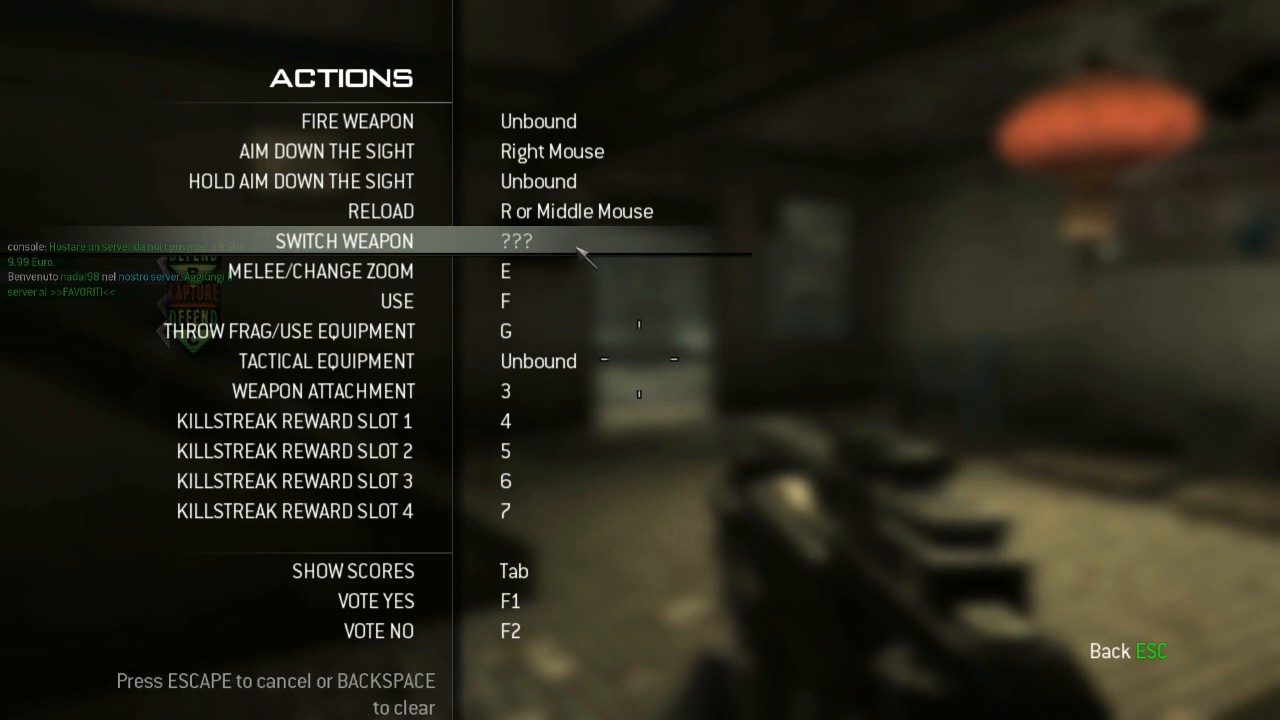
pyautogui.scroll(1, 578, 244)
pyautogui.click(578, 244)
pyautogui.scroll(-1, 578, 244)
# Bind Fire Weapon to Wheel Up and Left Mouse
pyautogui.click(598, 125)
pyautogui.scroll(1, 597, 128)
pyautogui.click(598, 128)
pyautogui.click(598, 128)
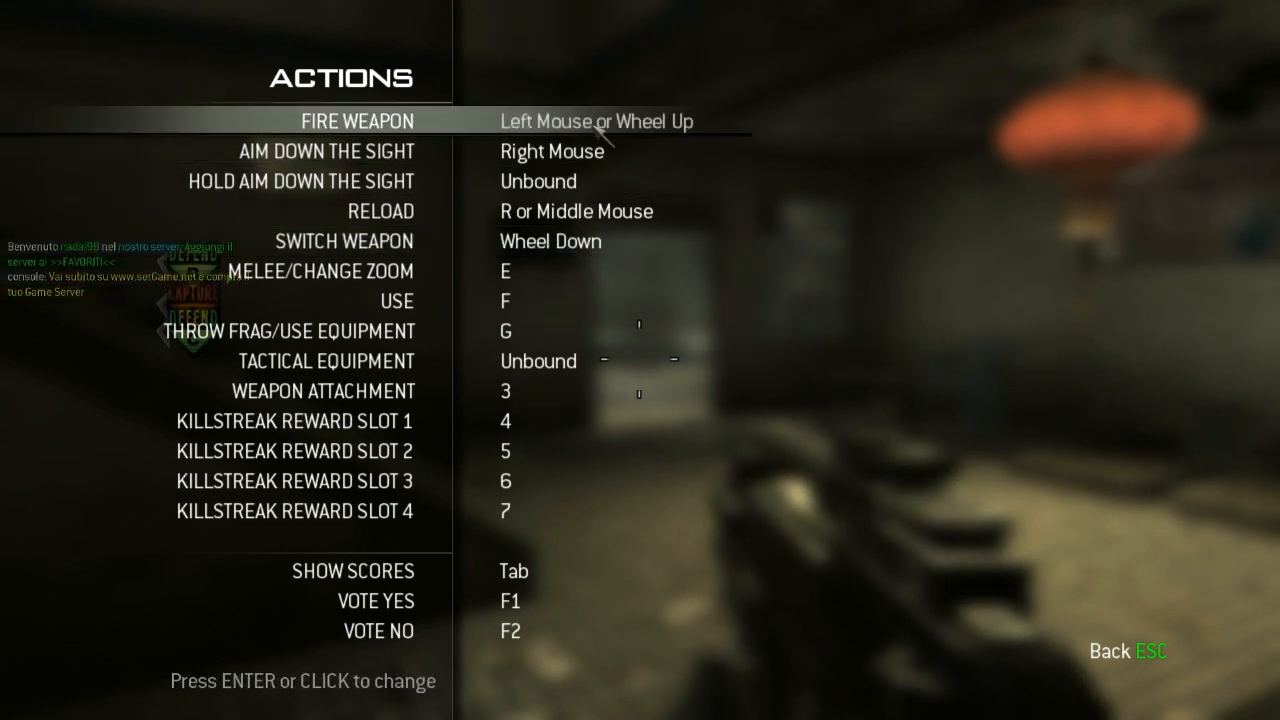
# Try again to add Wheel Up to the Switch Weapon binding
pyautogui.click(590, 254)
pyautogui.scroll(1, 590, 254)
pyautogui.click(591, 258)
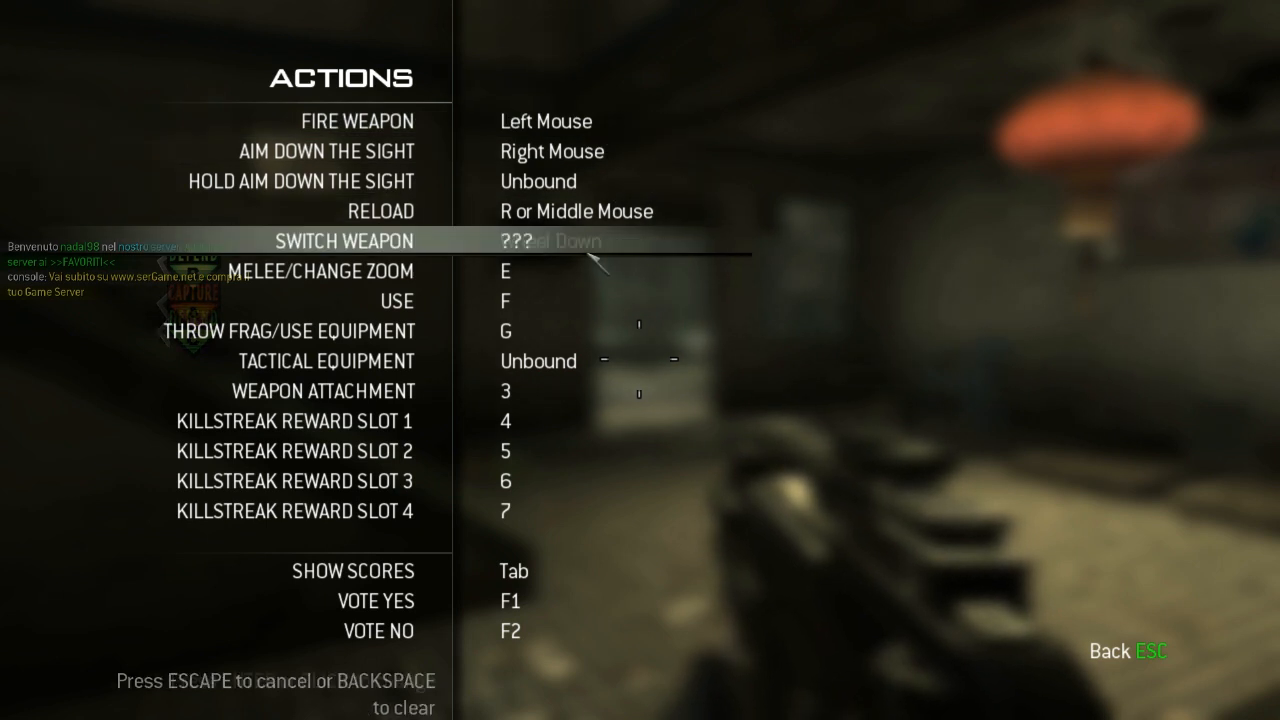
pyautogui.click(595, 250)
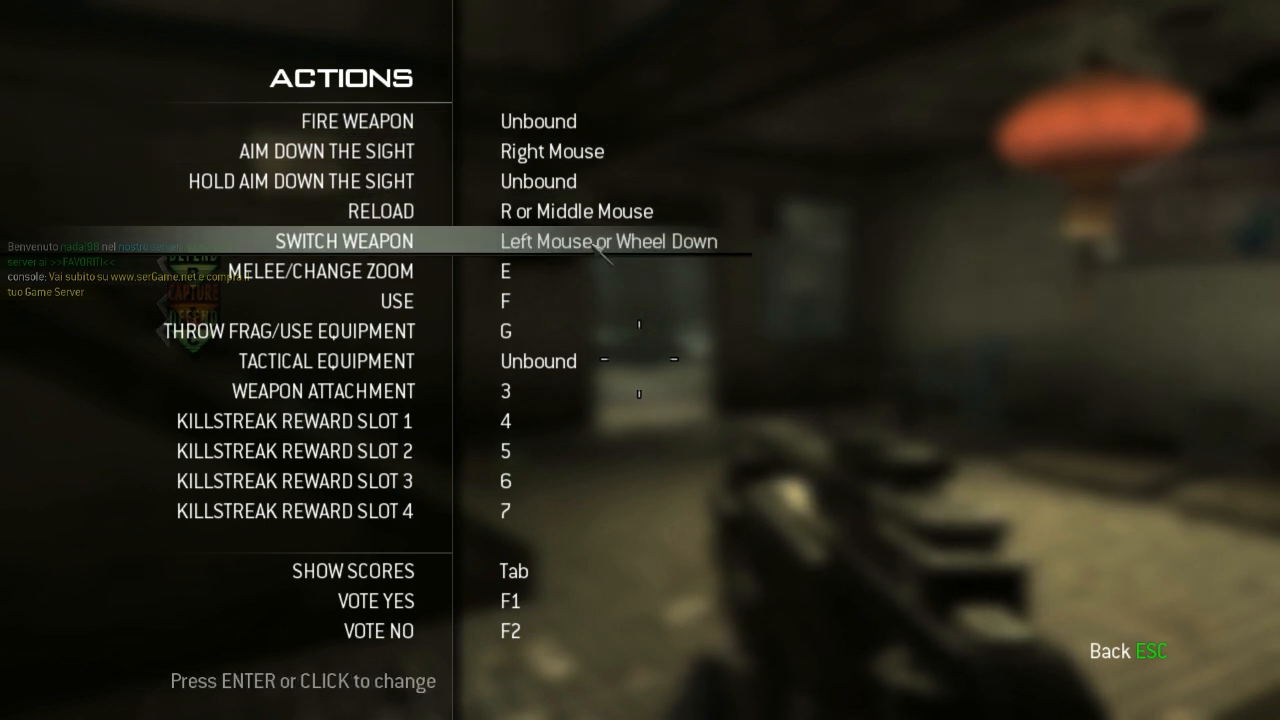
pyautogui.click(598, 248)
pyautogui.scroll(1, 598, 250)
pyautogui.click(594, 244)
pyautogui.click(594, 244)
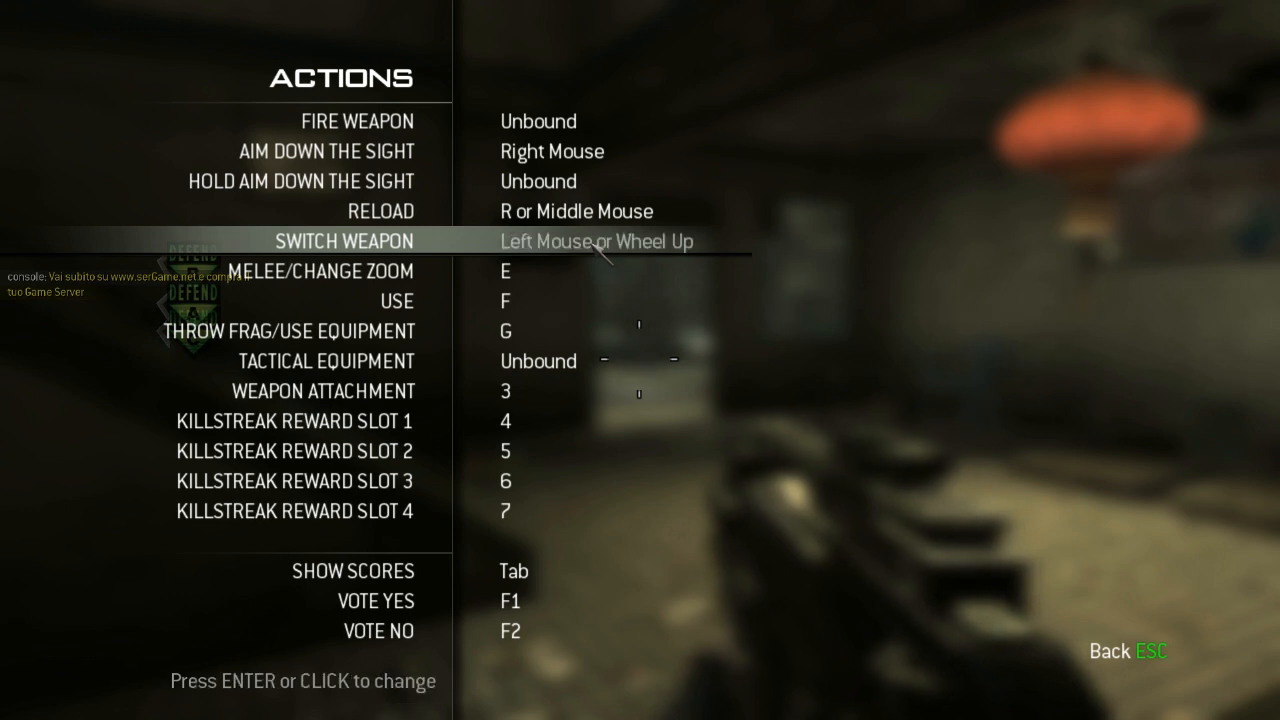
# Bind Switch Weapon to Wheel Up and Wheel Down, and bind Fire Weapon to Left Mouse
pyautogui.click(594, 244)
pyautogui.scroll(1, 596, 248)
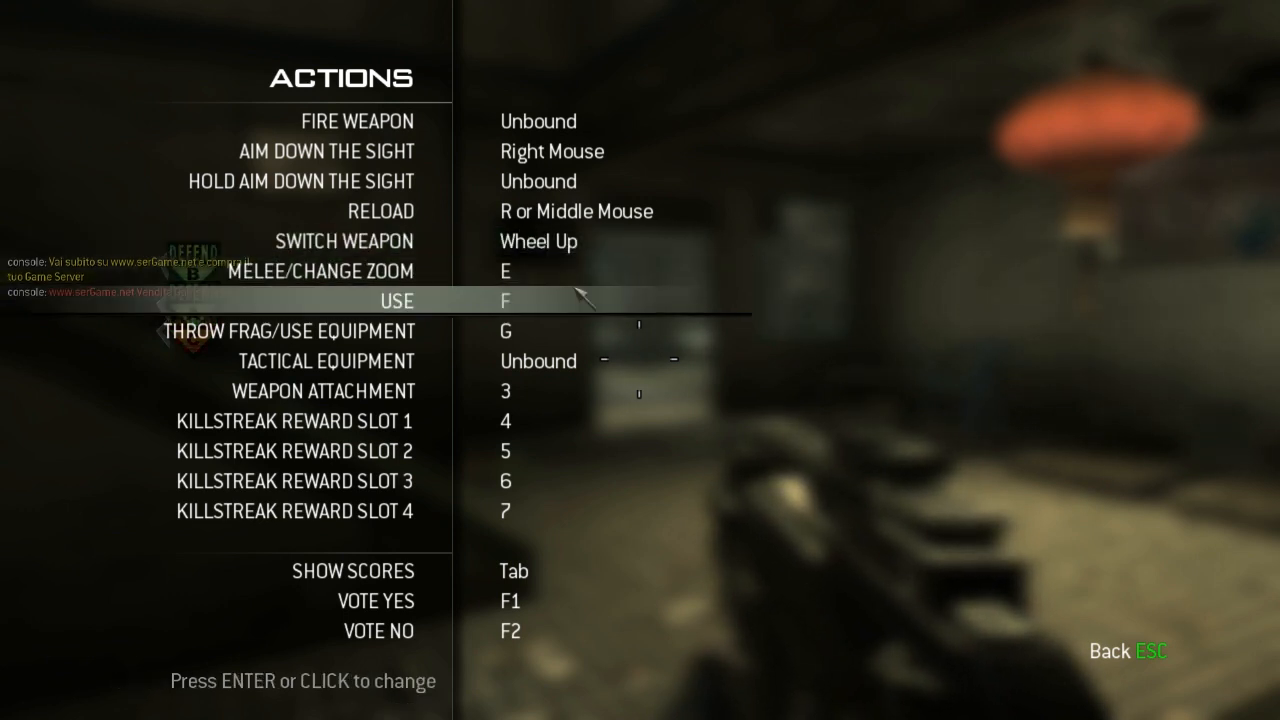
pyautogui.click(598, 249)
pyautogui.scroll(-1, 598, 248)
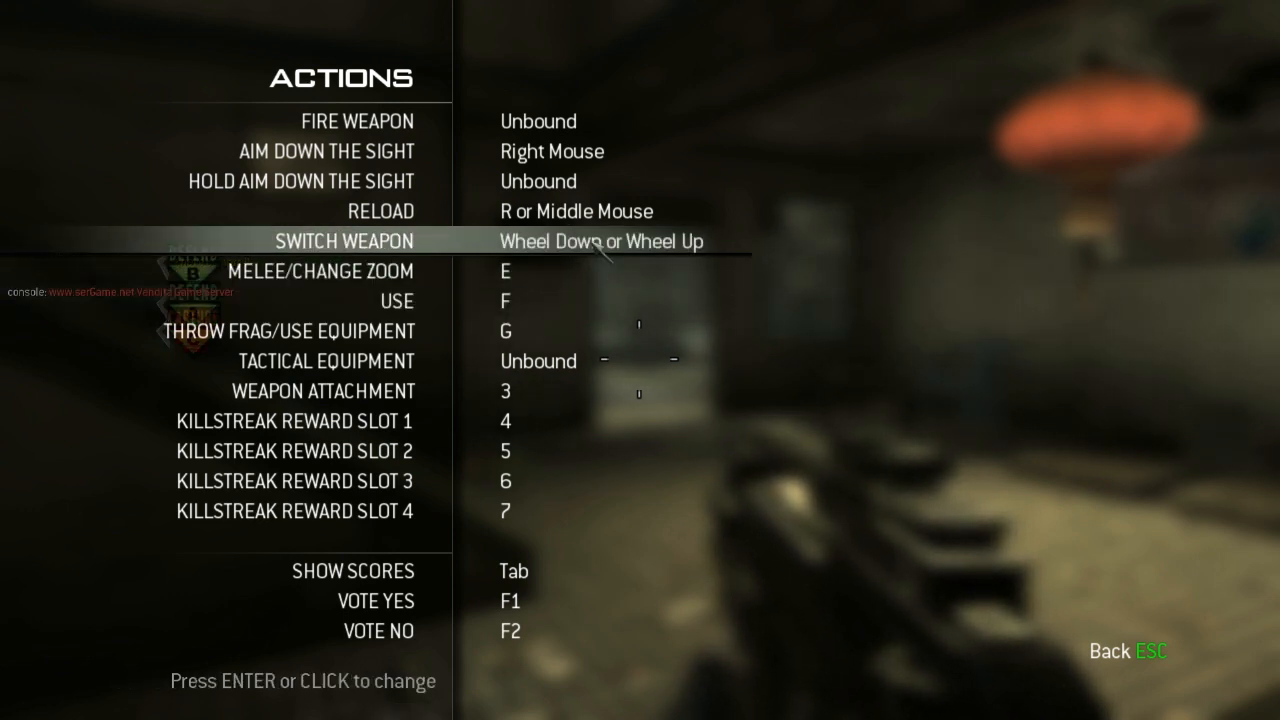
pyautogui.click(630, 122)
pyautogui.click(630, 122)
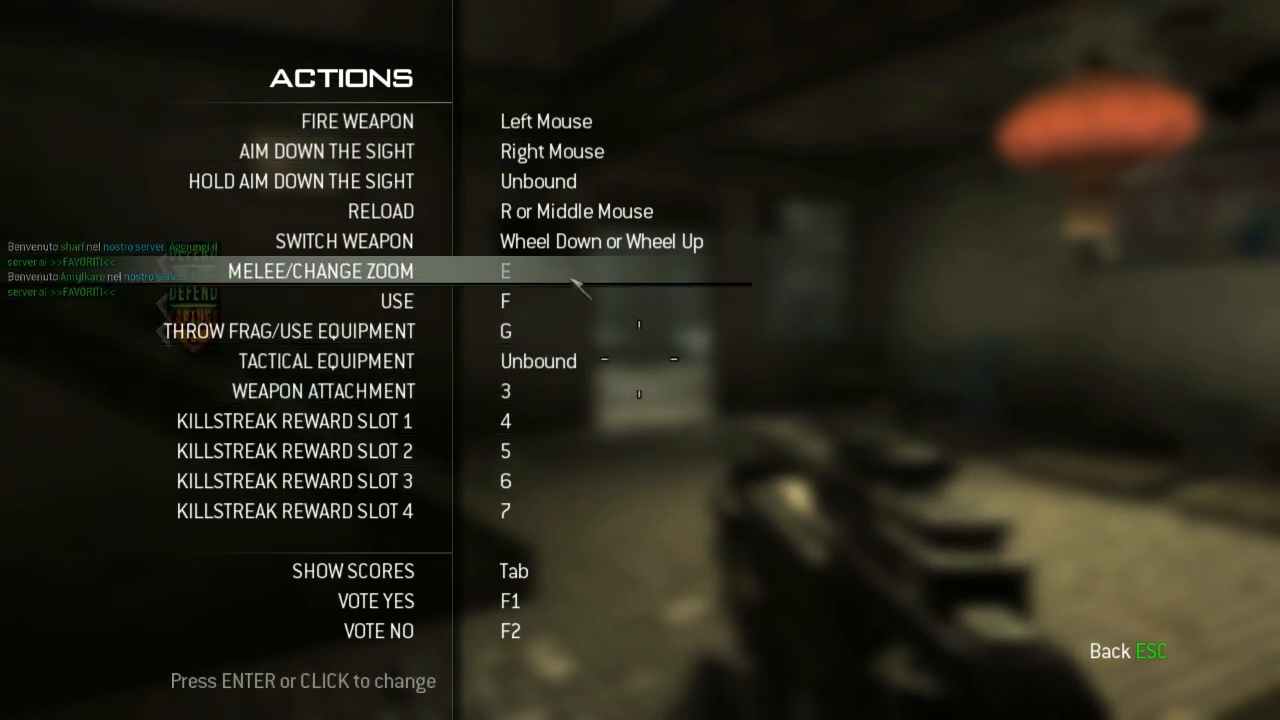
# Try adding Shift to the Melee/Change Zoom and Use bindings, and set Use back to F
pyautogui.click(578, 285)
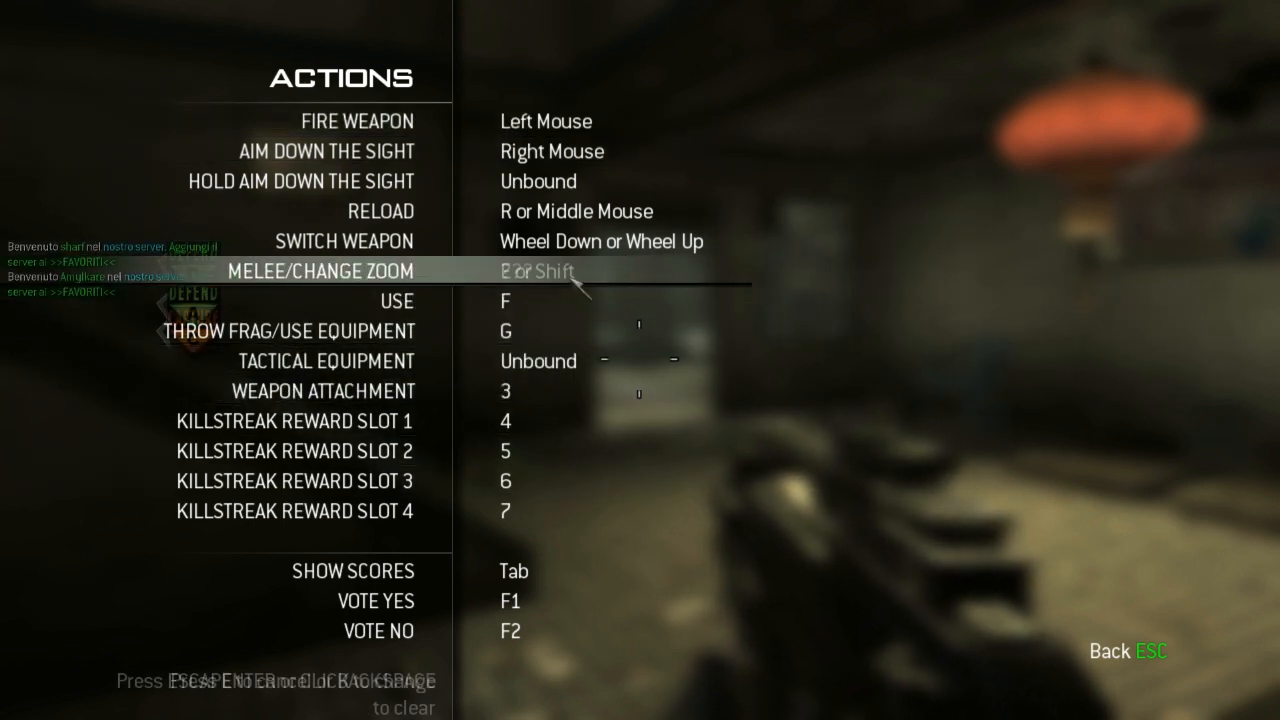
pyautogui.press('shift')
pyautogui.click(567, 311)
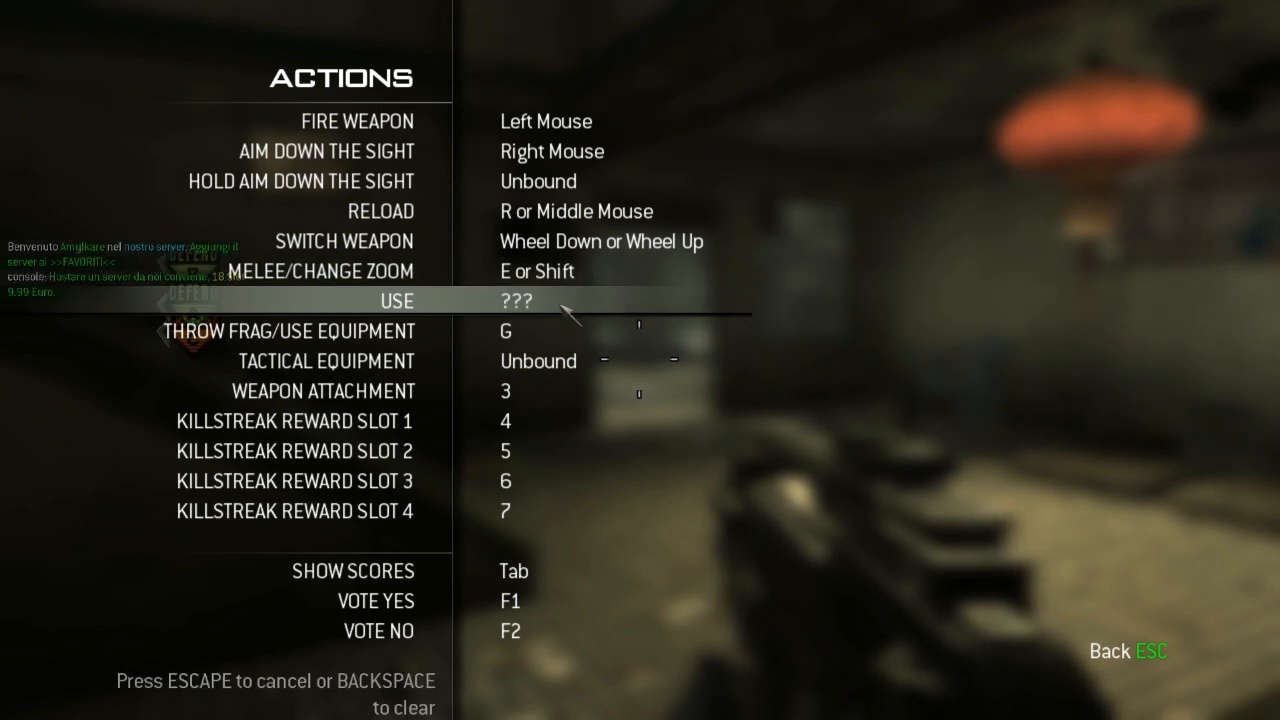
pyautogui.press('shift')
pyautogui.click(561, 306)
pyautogui.press('f')
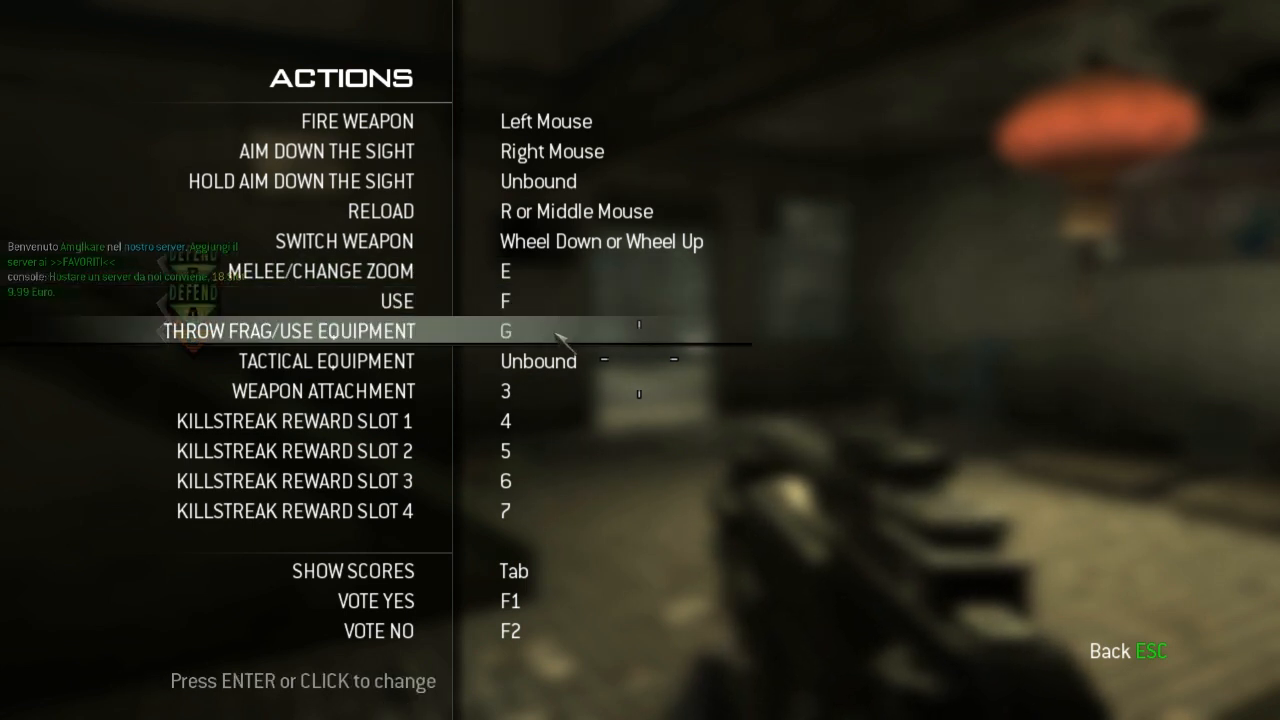
# Add A to the Throw Frag/Use Equipment binding and return to the match
pyautogui.click(556, 335)
pyautogui.press('a')
pyautogui.click(547, 365)
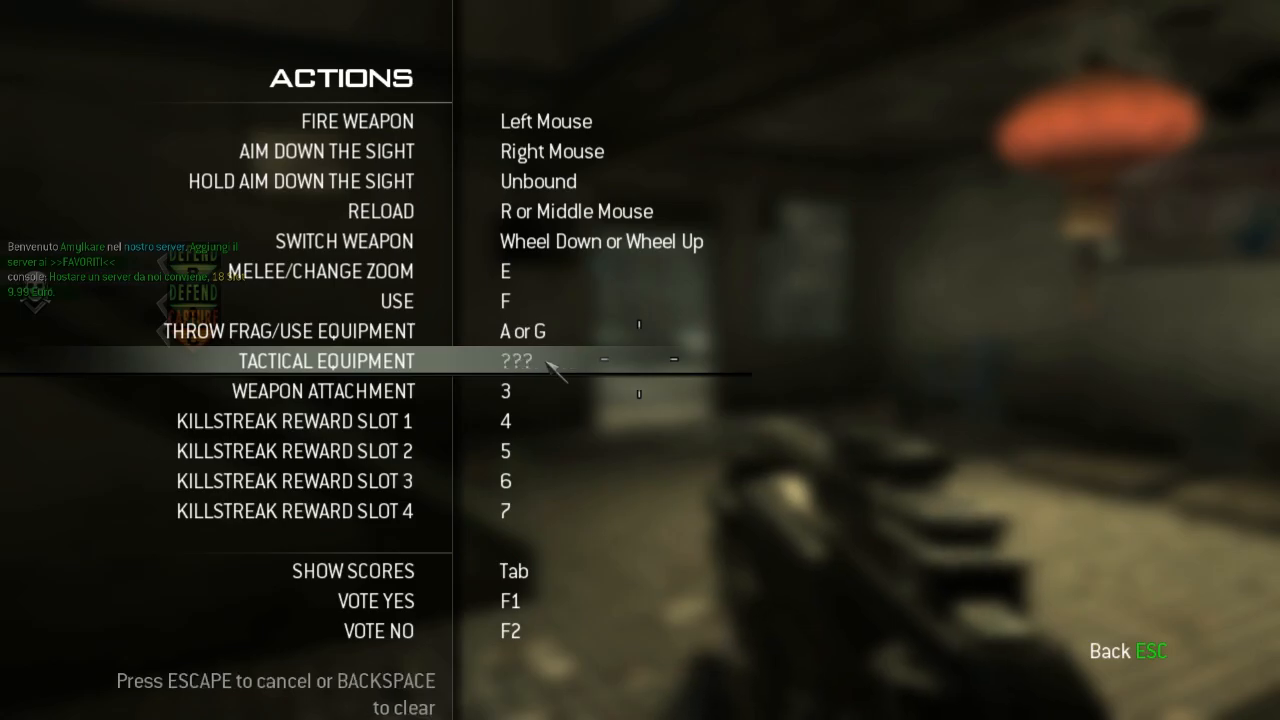
pyautogui.press('Escape')
pyautogui.press('Escape')
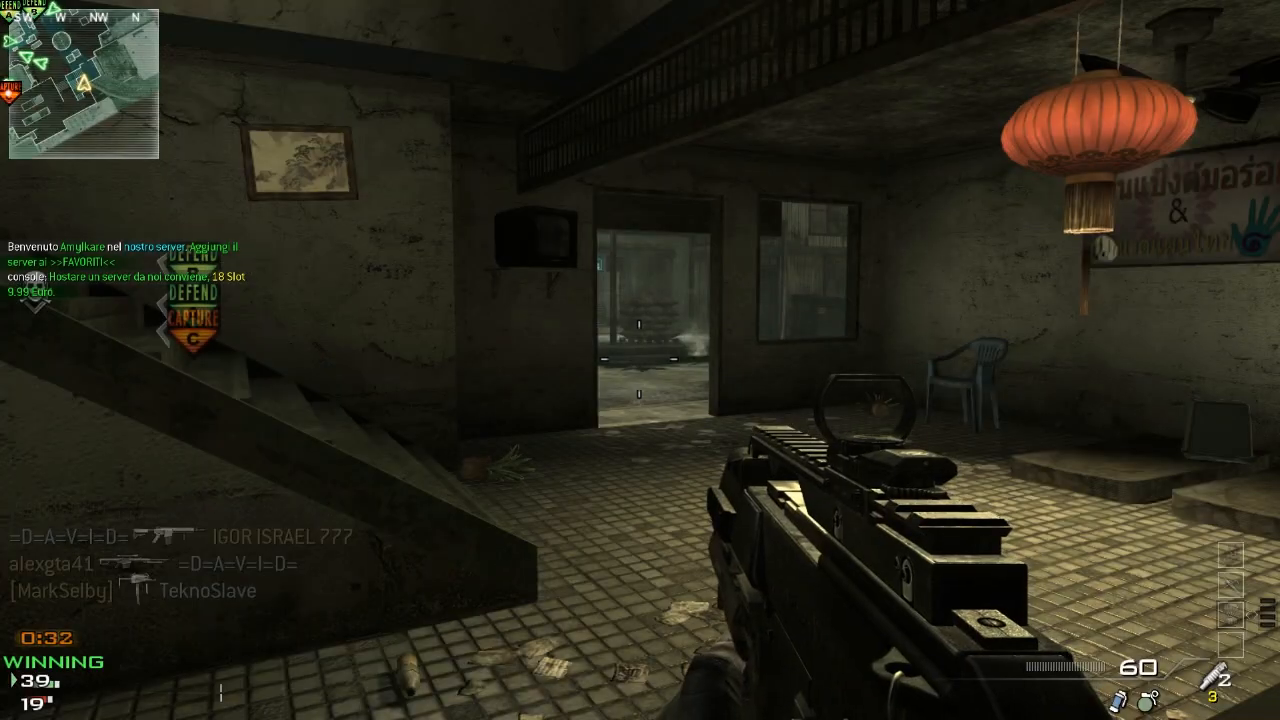
# Test the controls in the match by moving forward through the street and switching weapons
pyautogui.press('w')
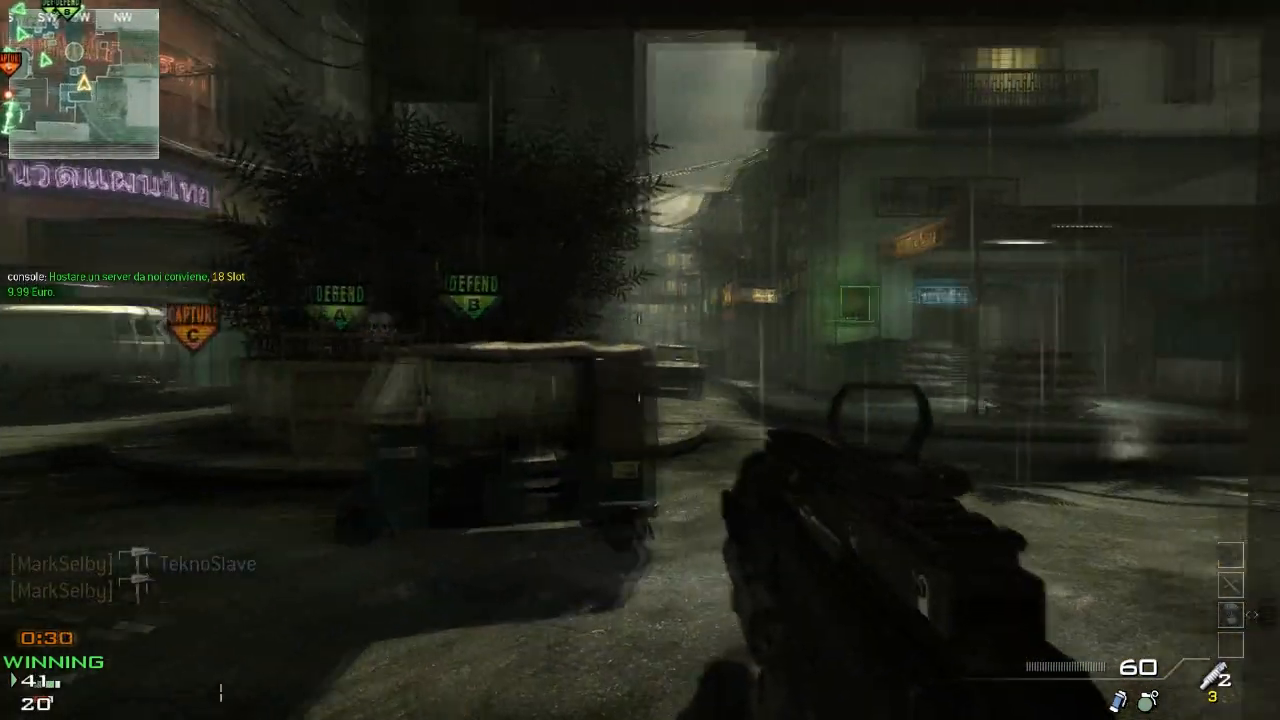
pyautogui.press('w')
pyautogui.press('1')
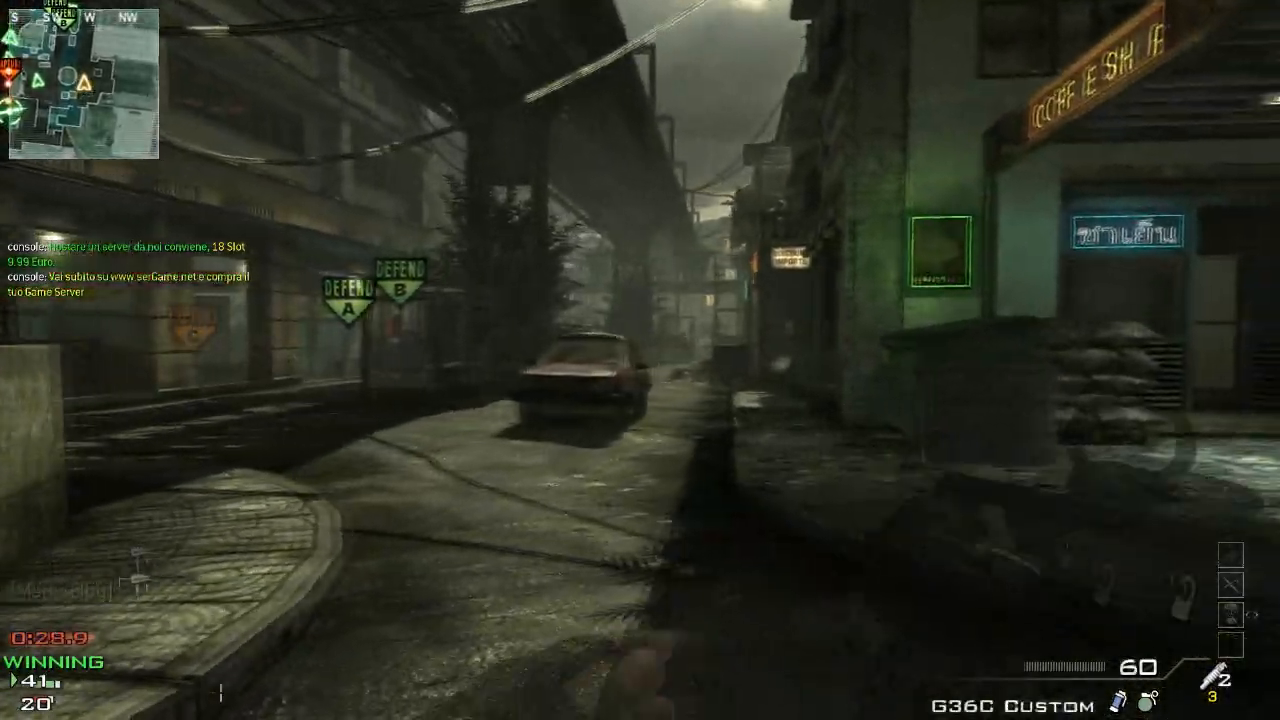
pyautogui.press('1')
pyautogui.press('w')
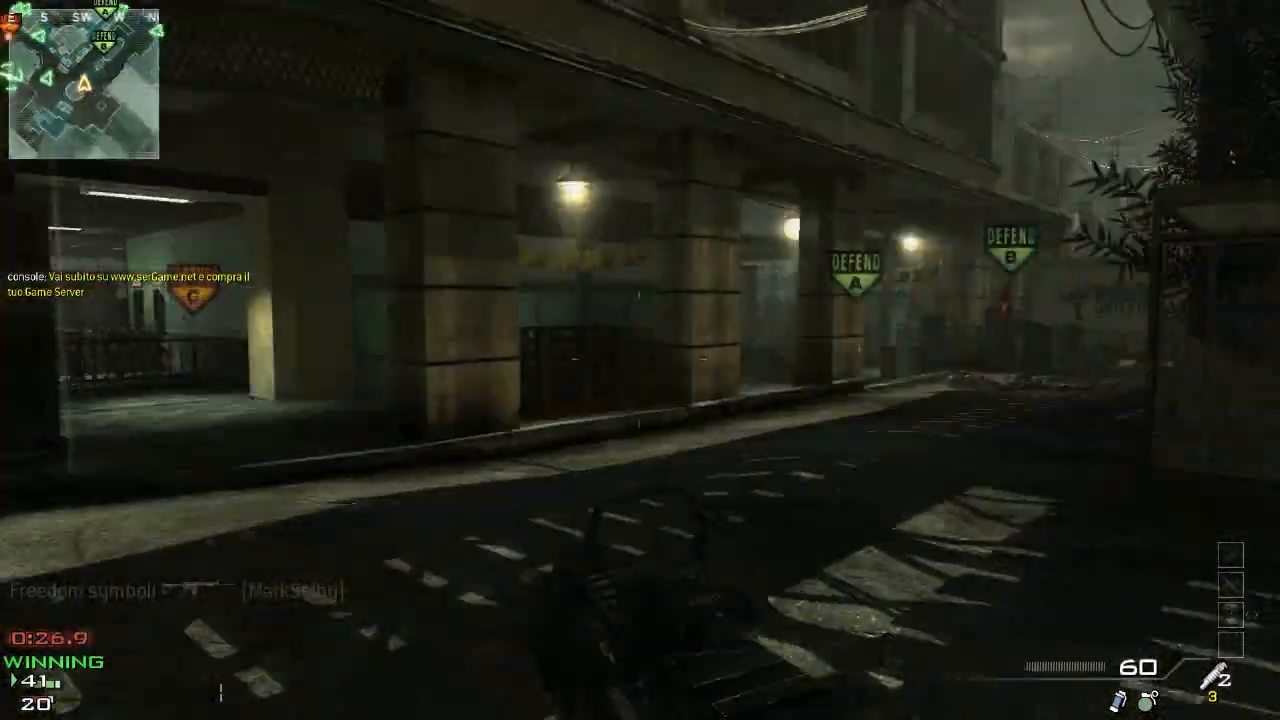
pyautogui.press('w')
# Review the Controls section of the in-game options and return to the match
pyautogui.press('Escape')
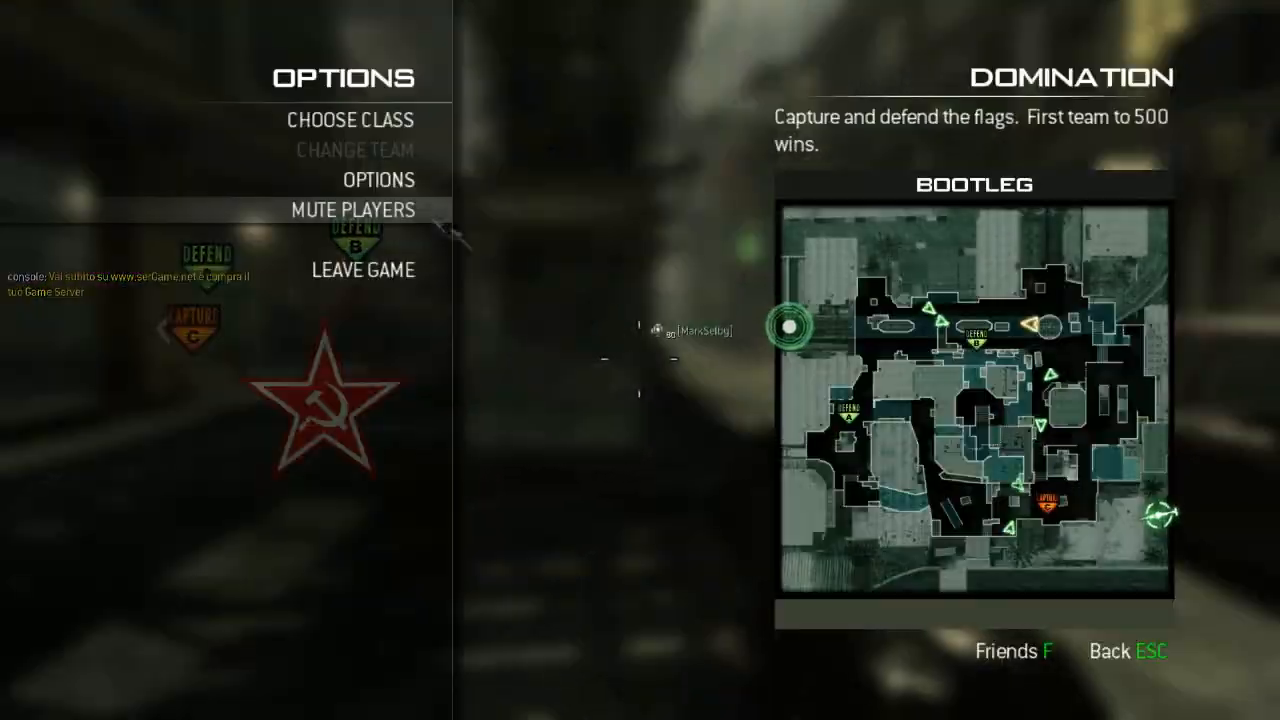
pyautogui.click(405, 180)
pyautogui.click(410, 180)
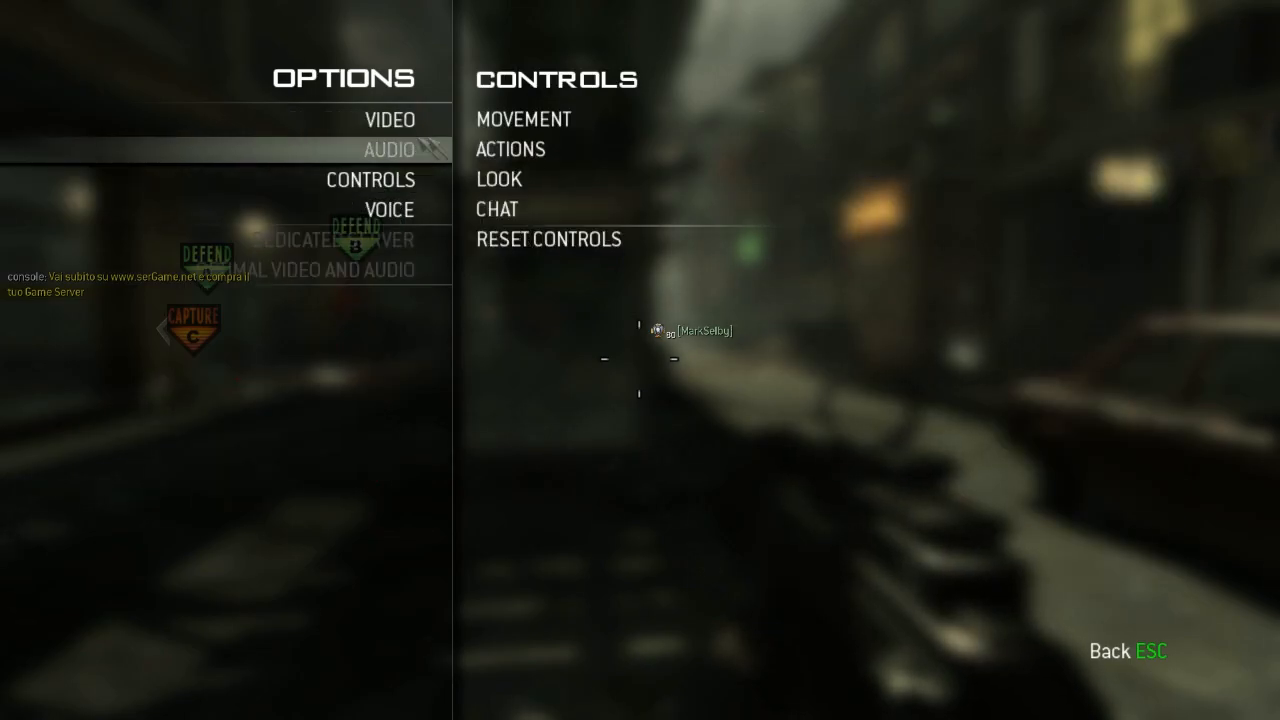
pyautogui.press('Escape')
pyautogui.press('Escape')
# Move on through the map and check the match scores
pyautogui.press('w')
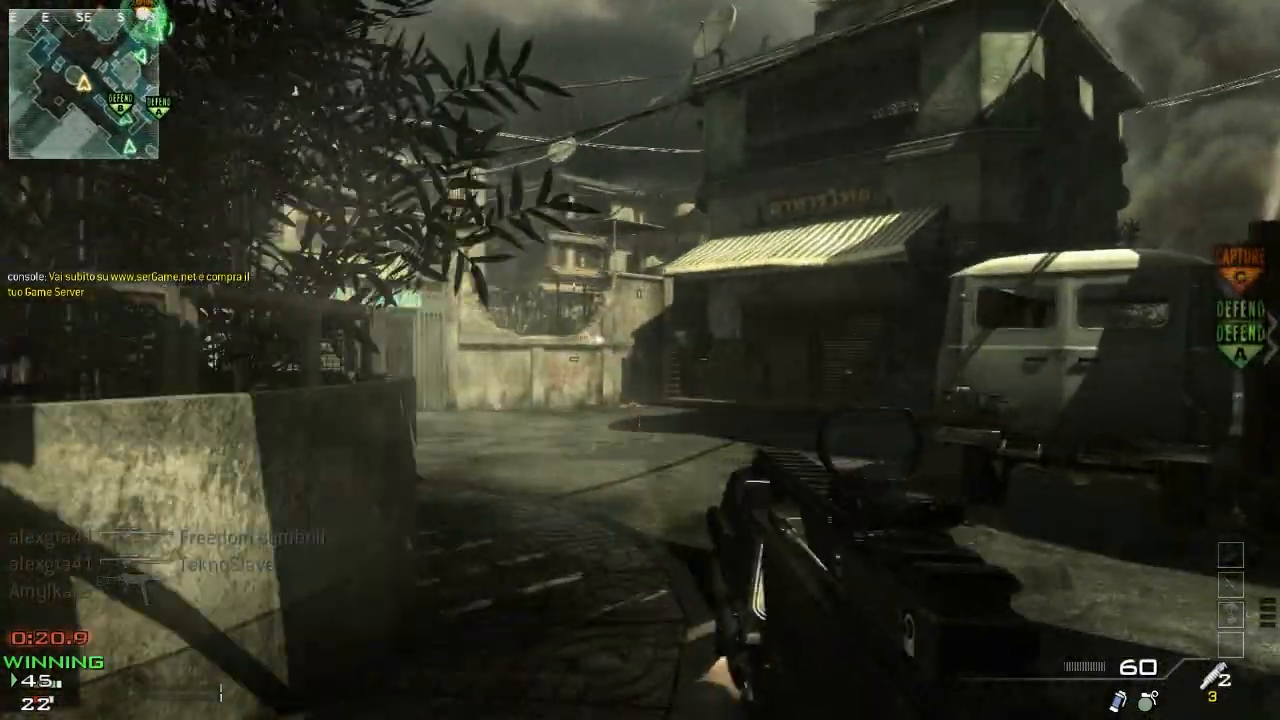
pyautogui.press('Tab')
pyautogui.press('w')
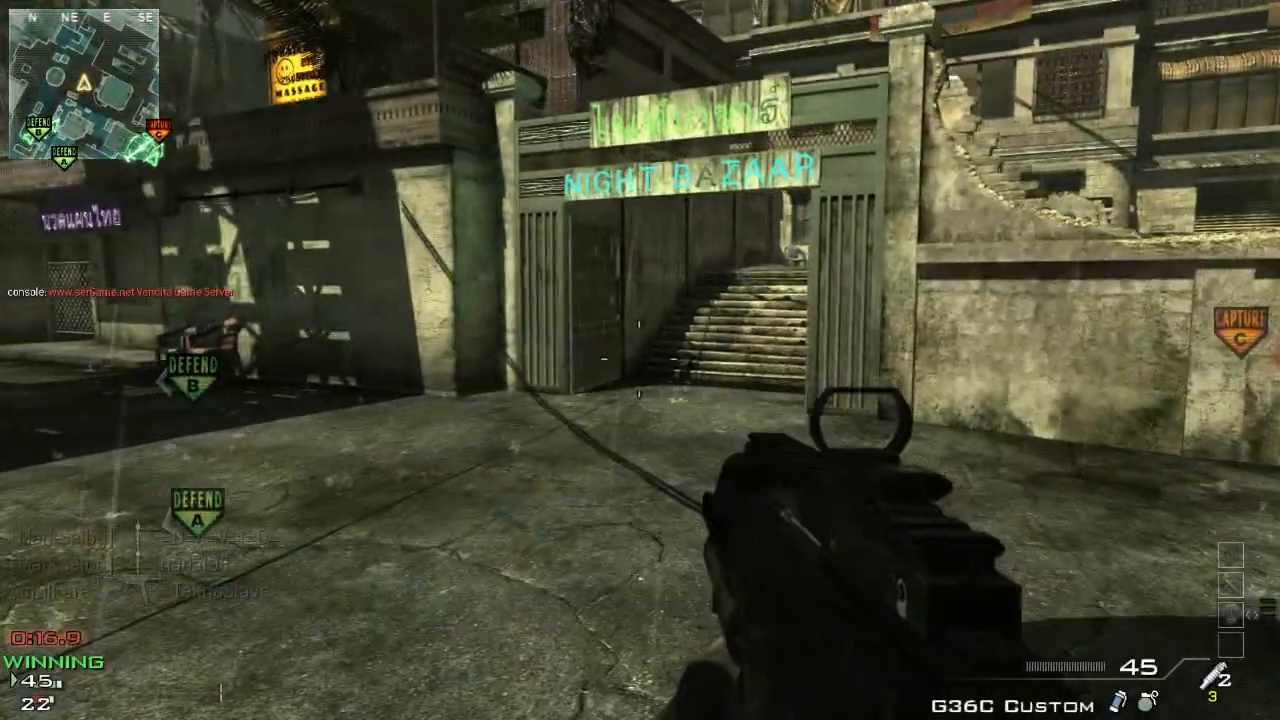
# Leave the online match and confirm leaving
pyautogui.press('Escape')
pyautogui.click(370, 270)
pyautogui.click(514, 406)
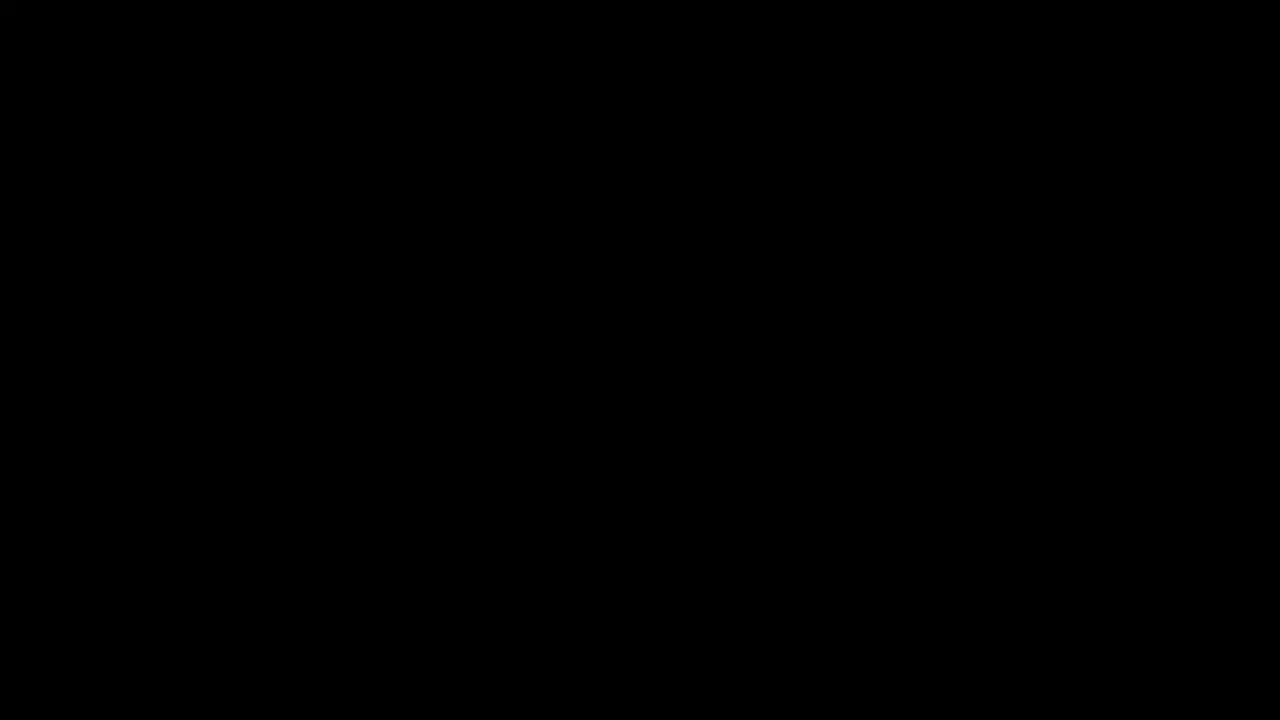